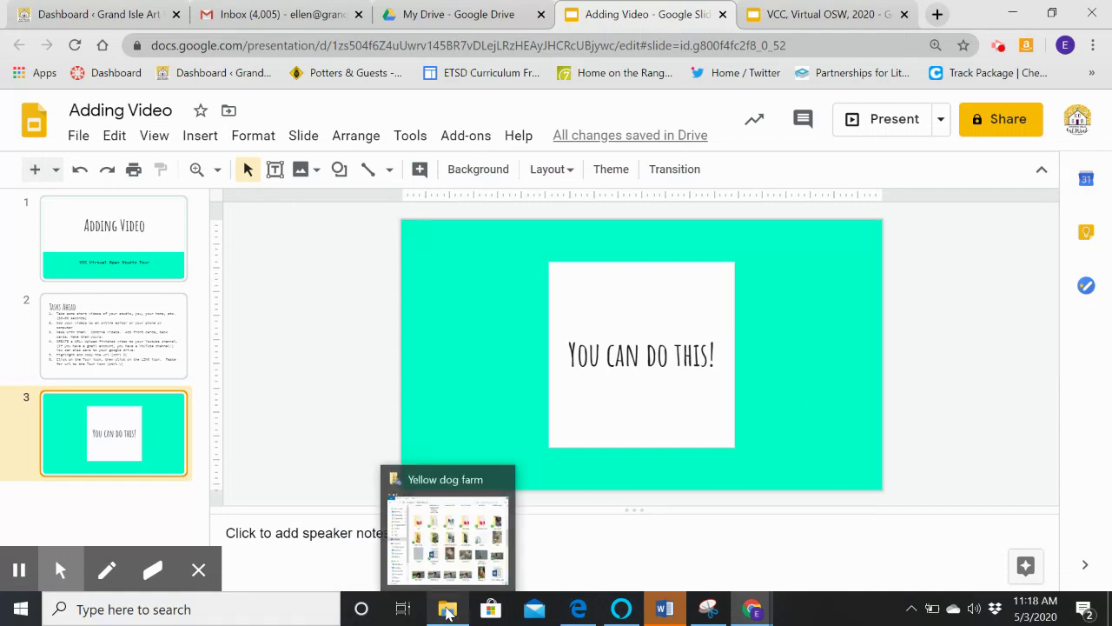
- Bring the Yellow dog farm folder window in front of the Google Slides deck
click(448, 611)
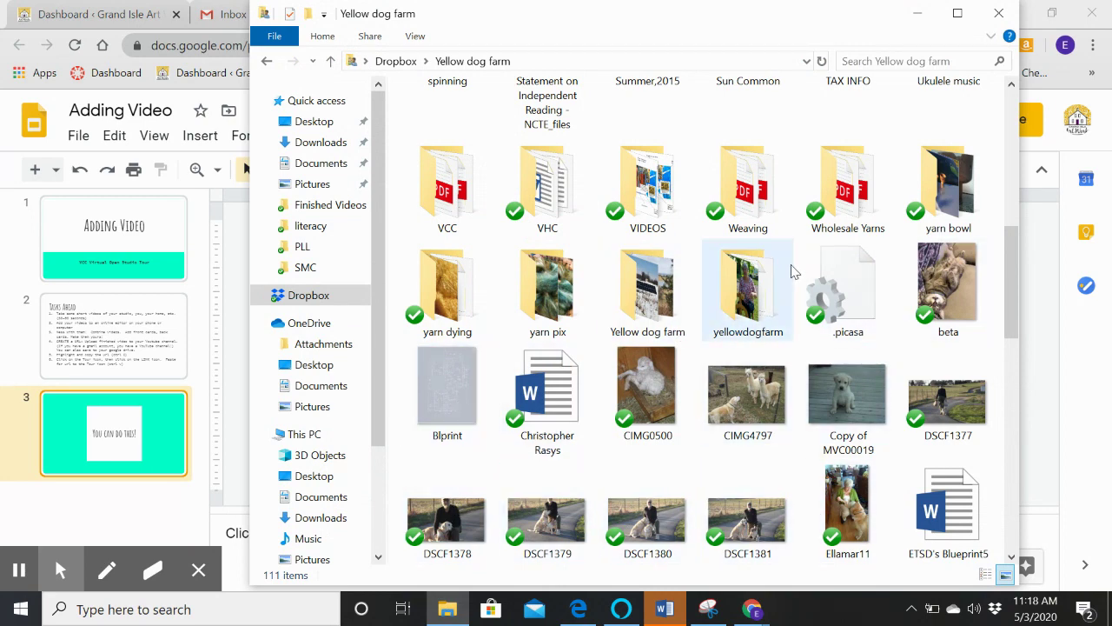
- Open the VIDEOS folder in Yellow dog farm and browse its 32 video files
scroll(791, 261, up, 3)
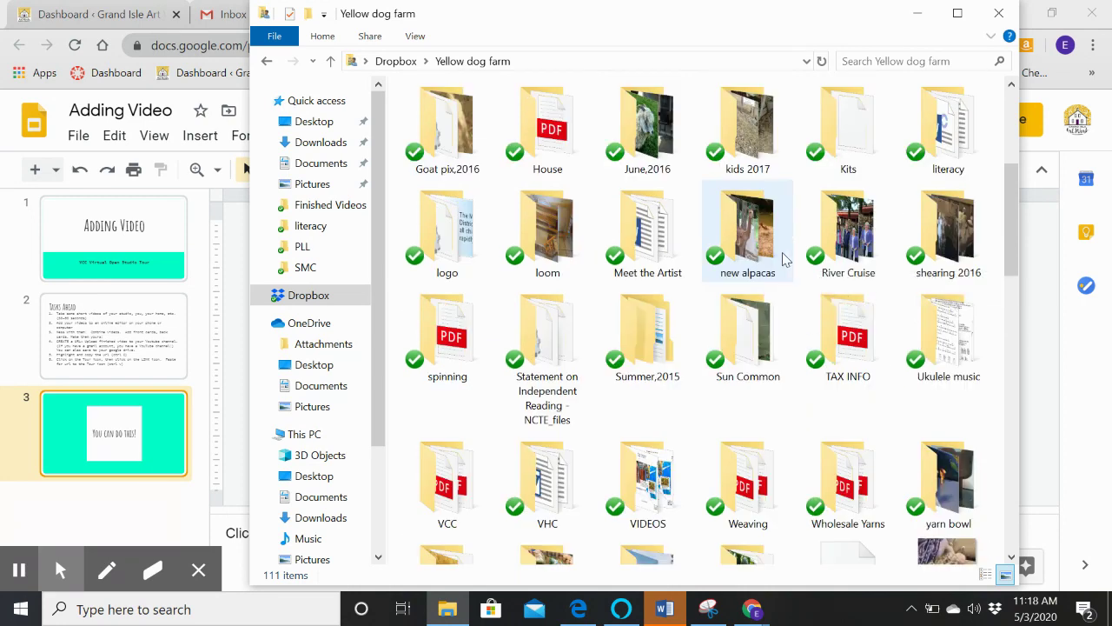
double_click(656, 485)
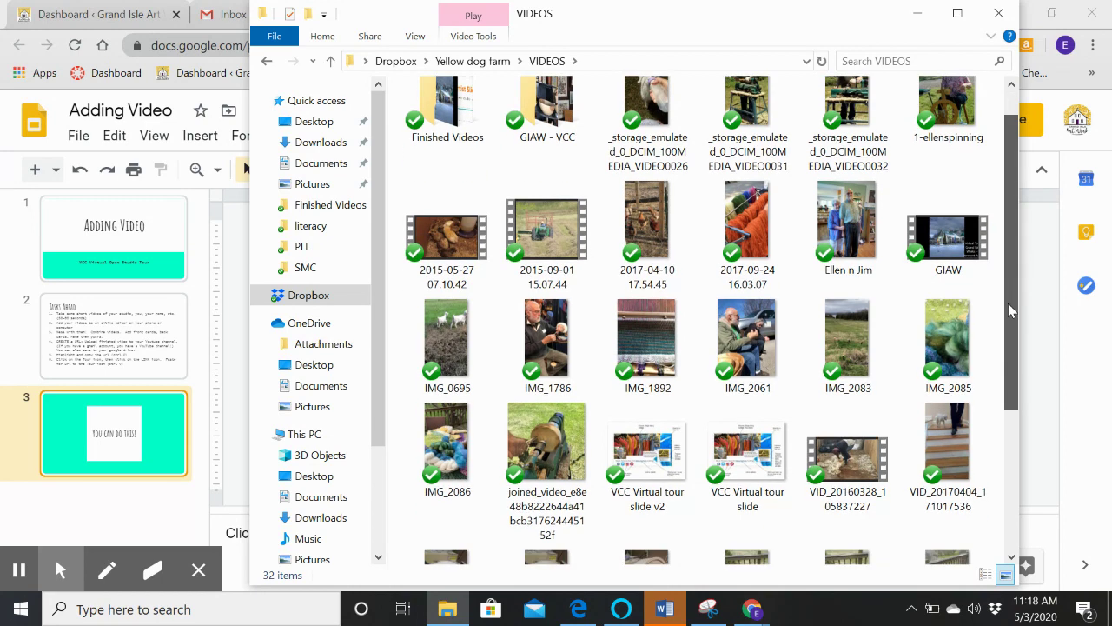
drag(1017, 281, 1008, 463)
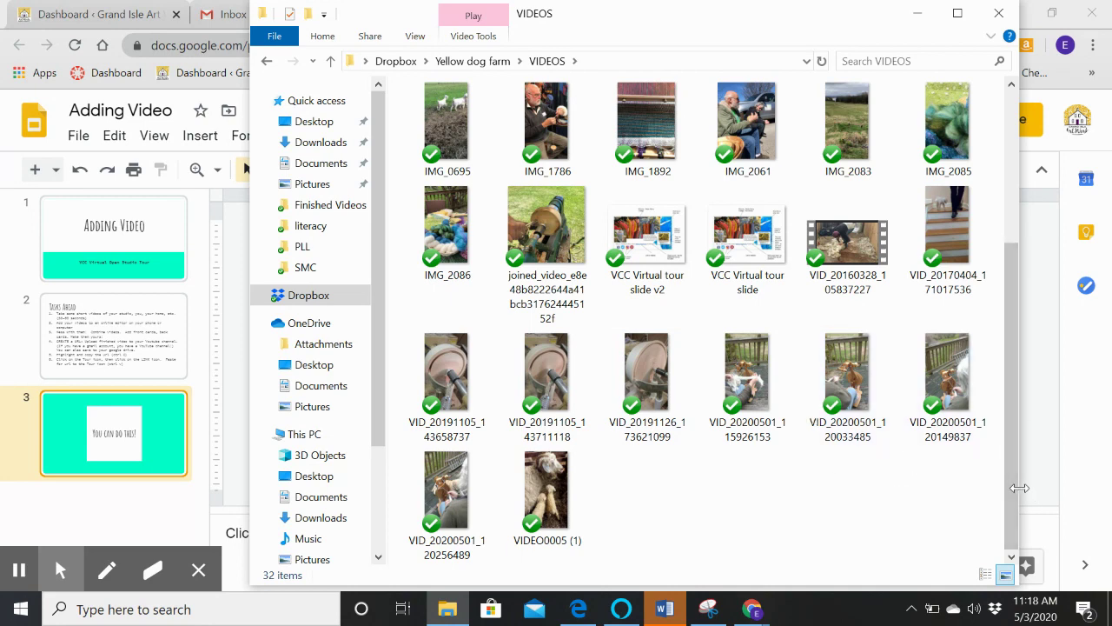
scroll(1008, 451, up, 2)
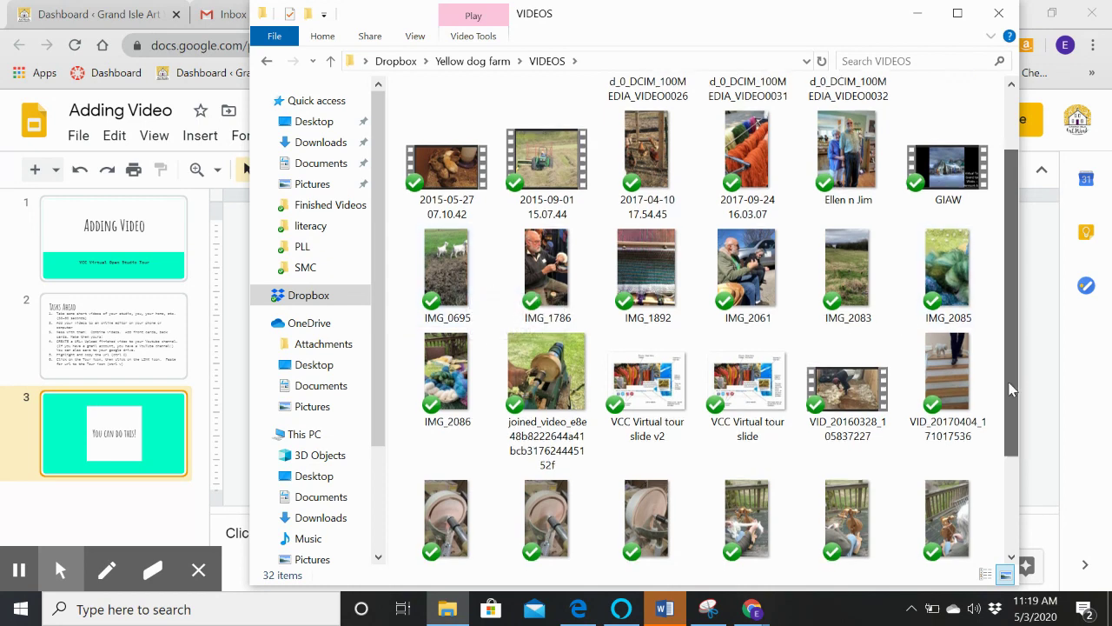
drag(1019, 371, 1017, 486)
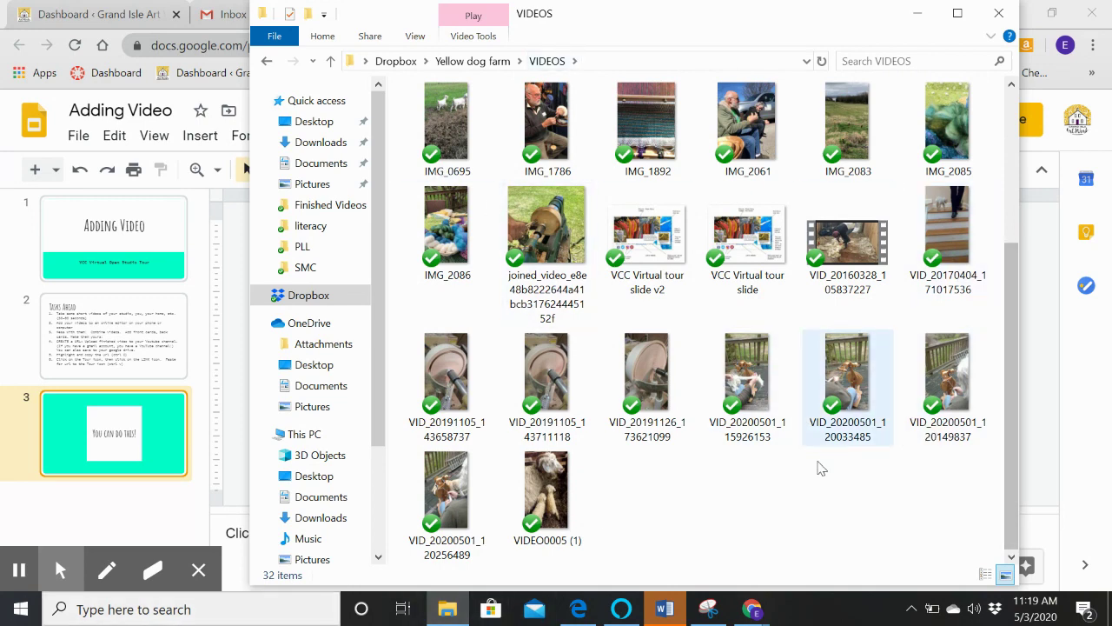
click(133, 612)
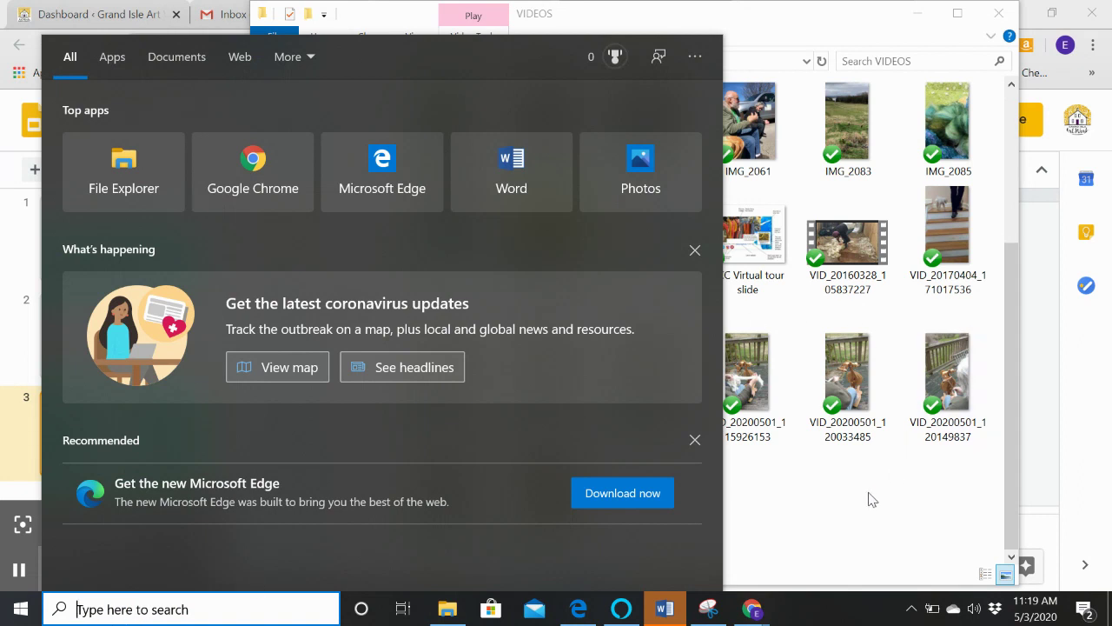
- Search Windows for 'video' and launch the Photos Video Editor
click(869, 499)
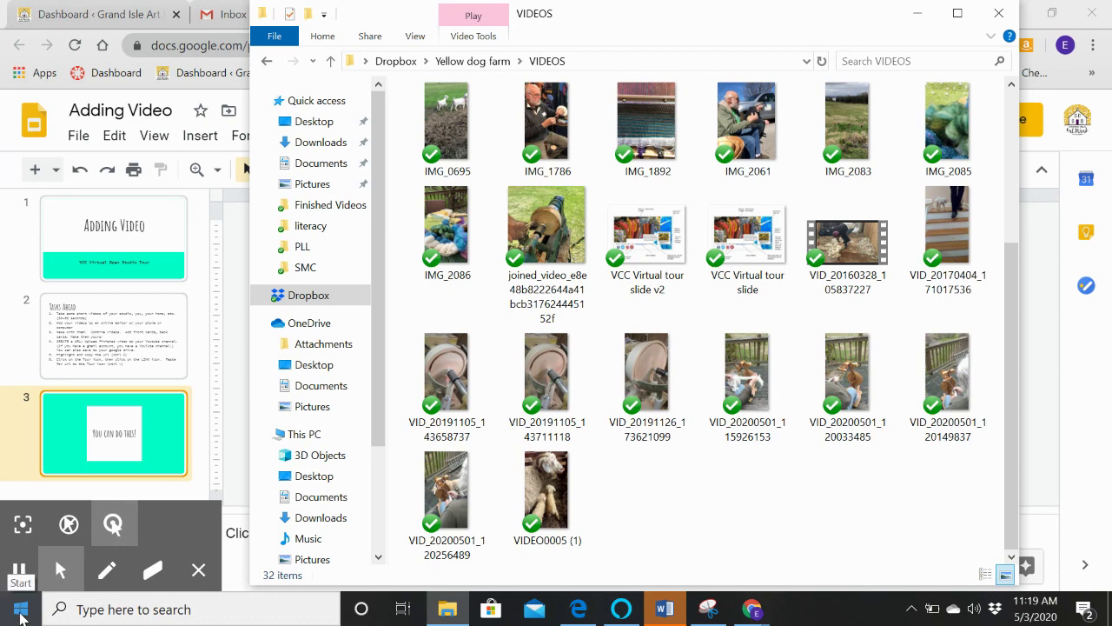
right_click(19, 614)
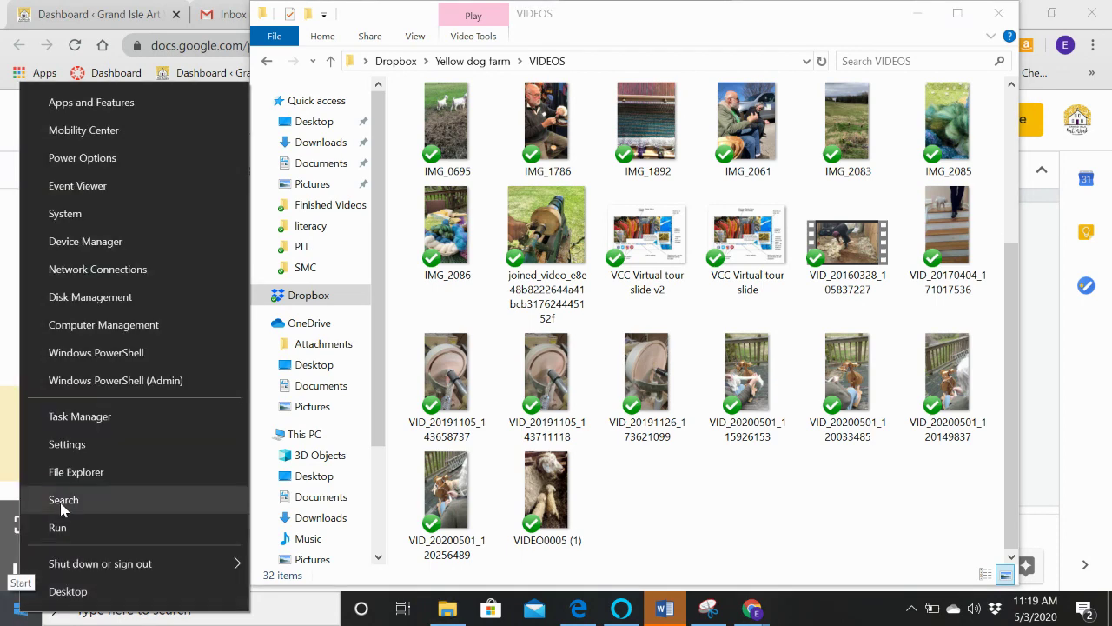
click(280, 612)
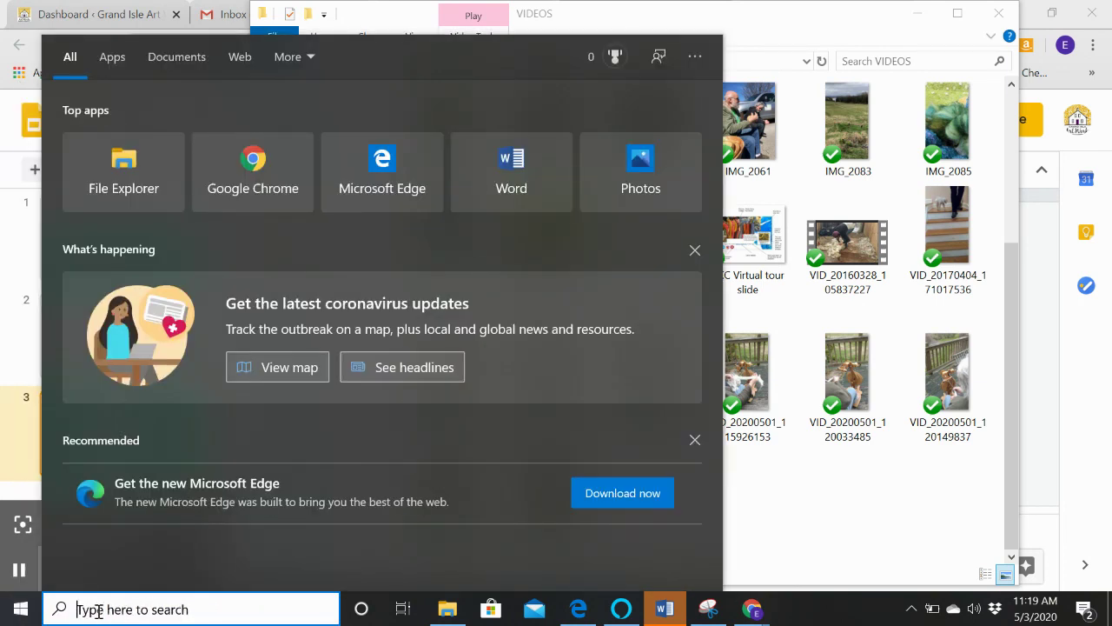
text(video)
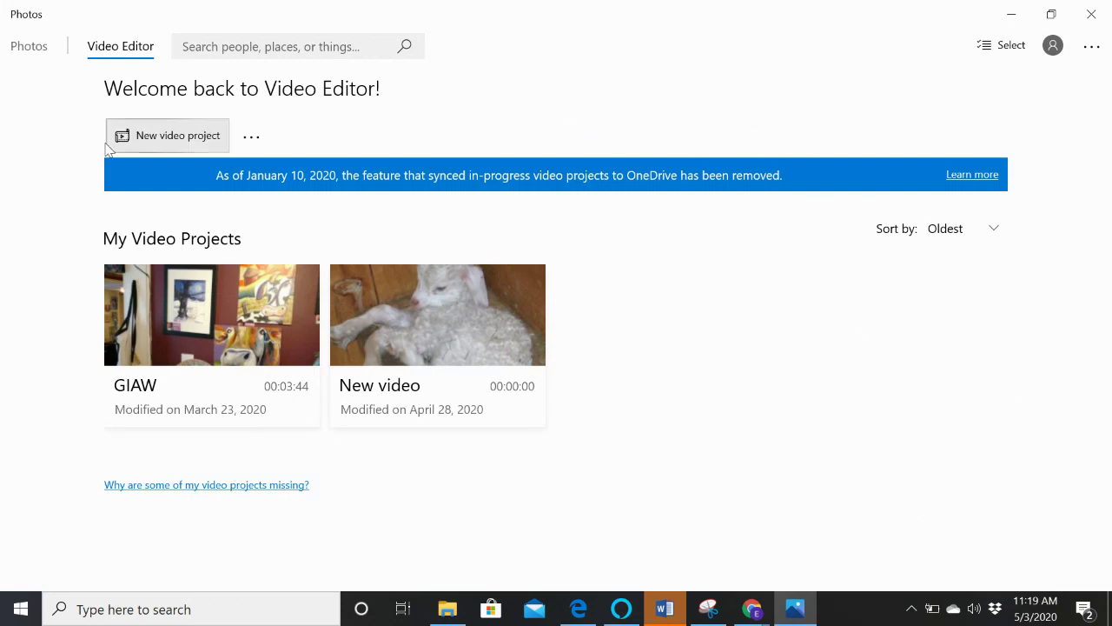
- Switch to the Photos collection, dismiss What's new, and show the Folders page
click(26, 52)
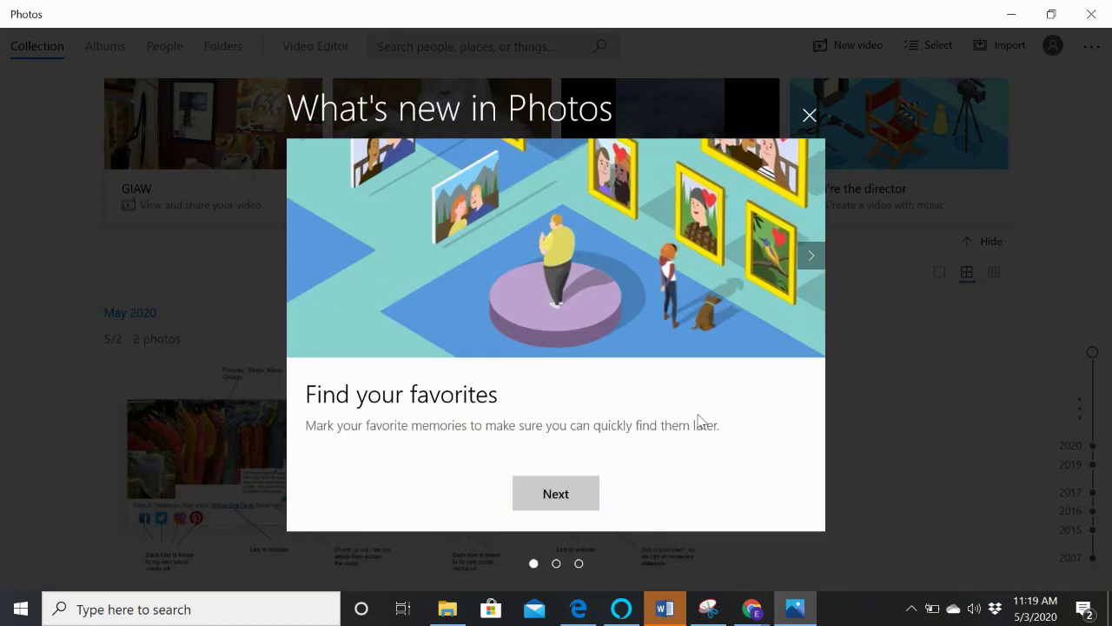
click(810, 115)
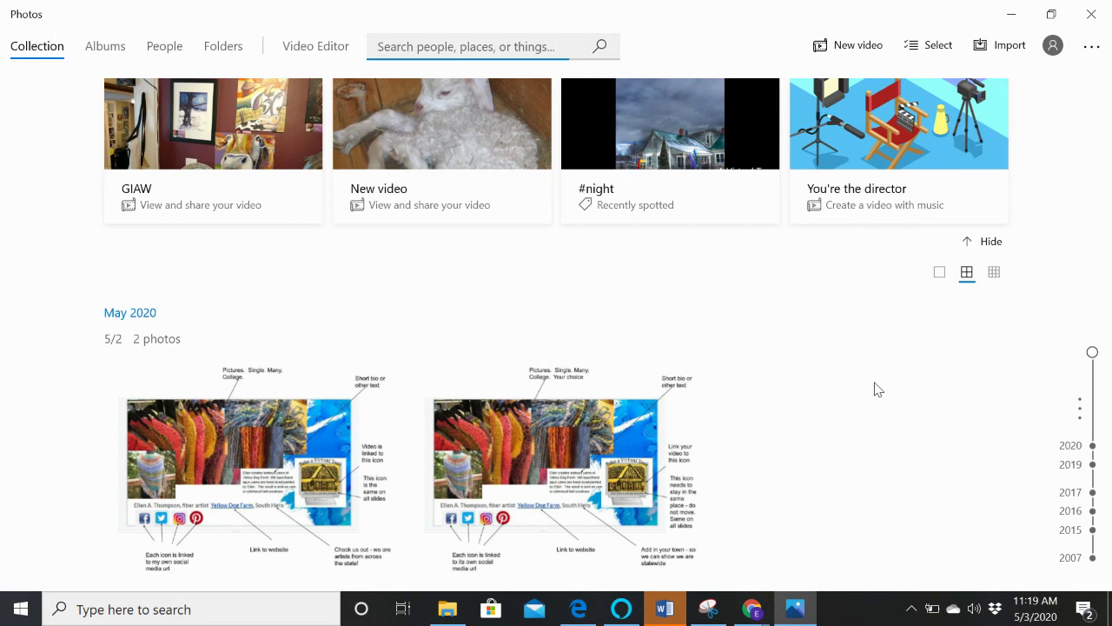
scroll(876, 388, down, 3)
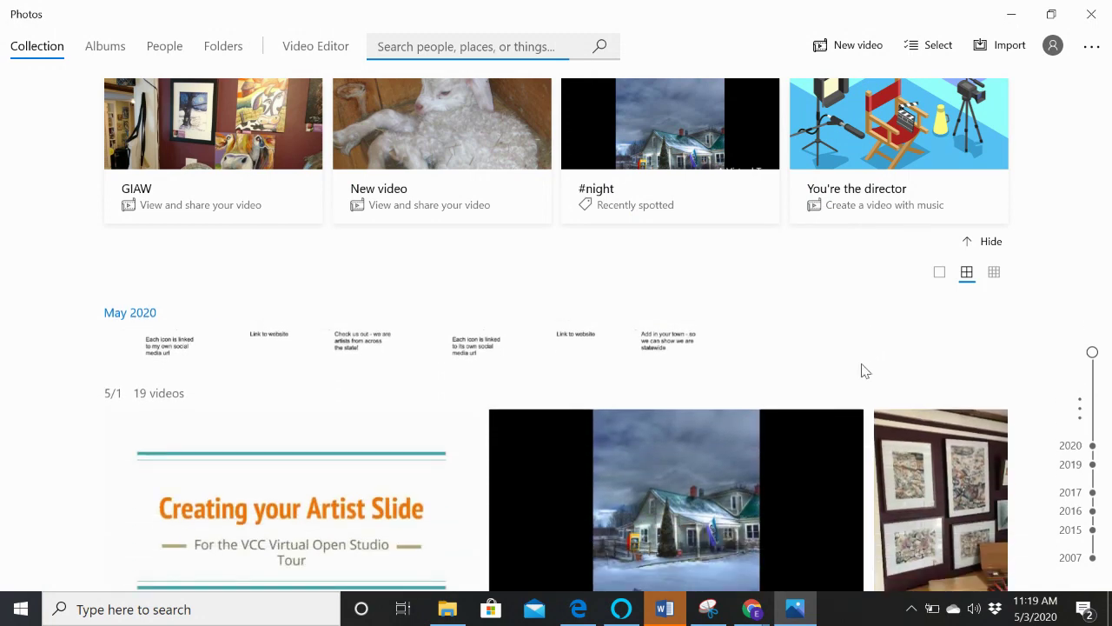
scroll(865, 371, down, 5)
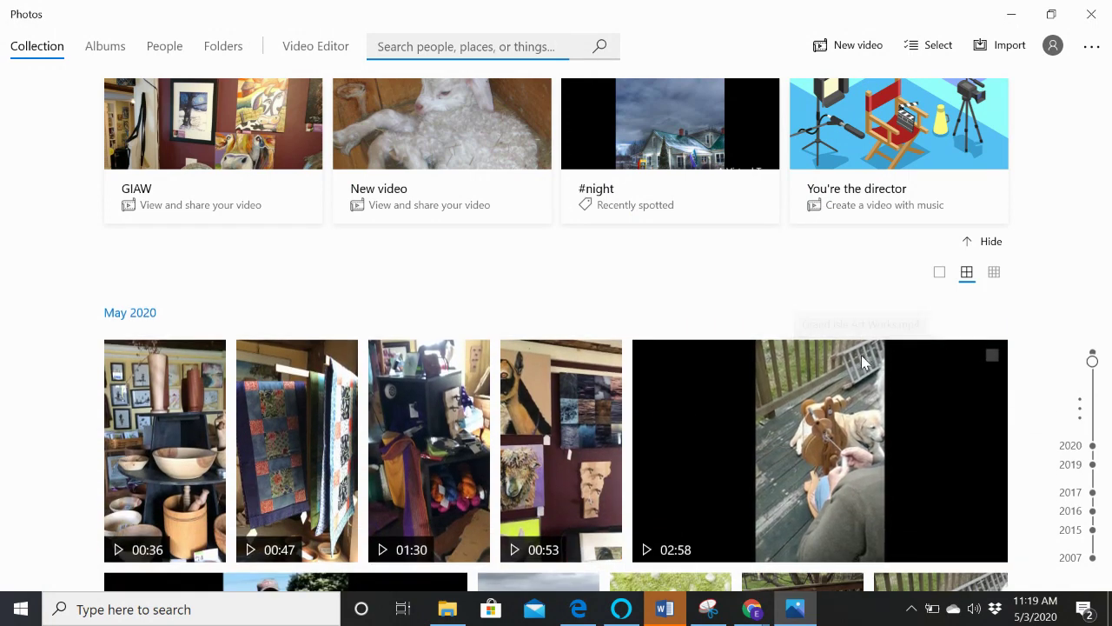
scroll(863, 362, down, 8)
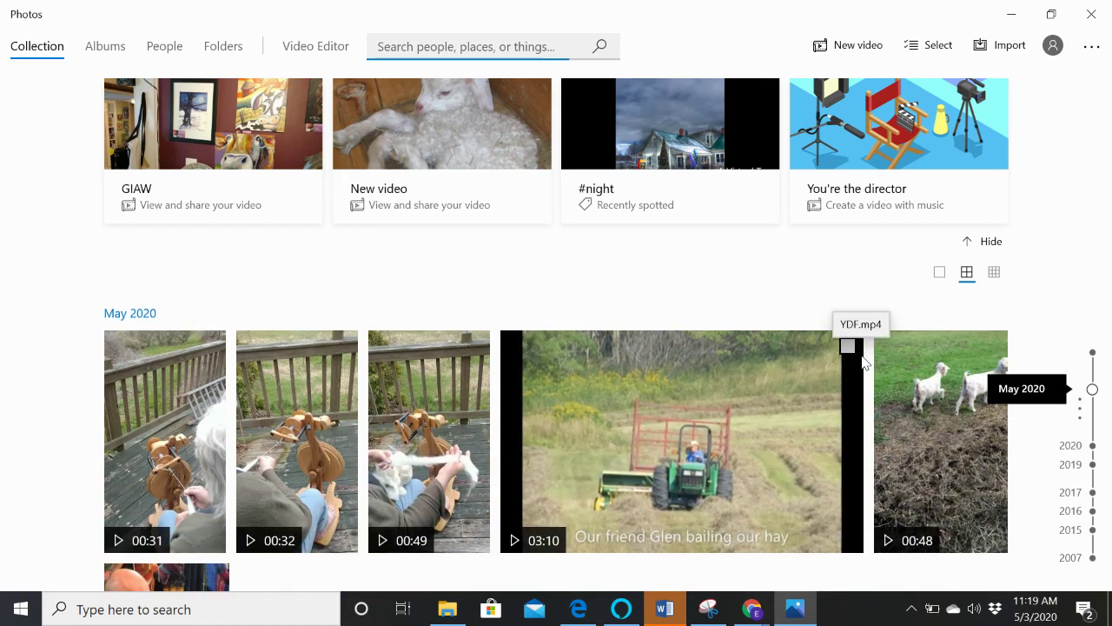
scroll(863, 362, up, 5)
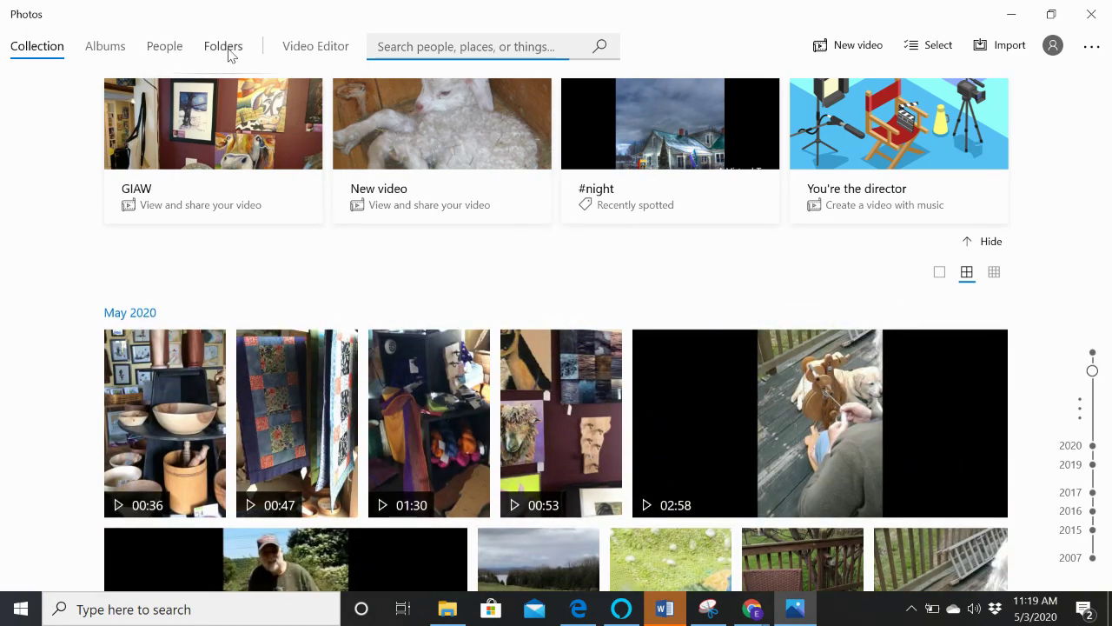
click(226, 49)
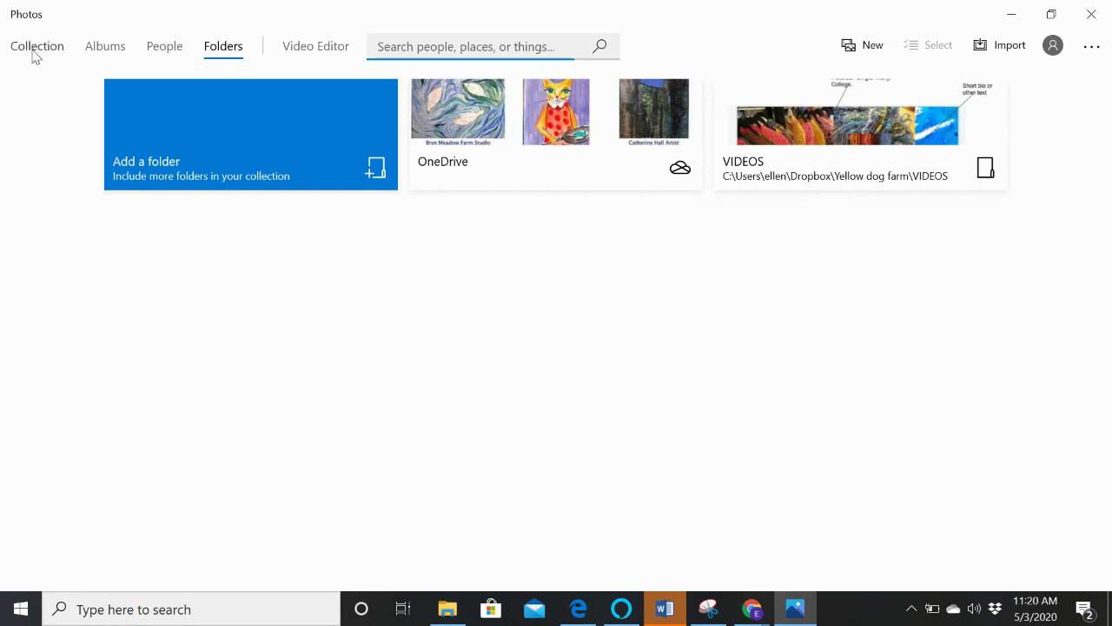
- Create a new video project titled with the fiber artist's name and 'fiber artist'
click(866, 54)
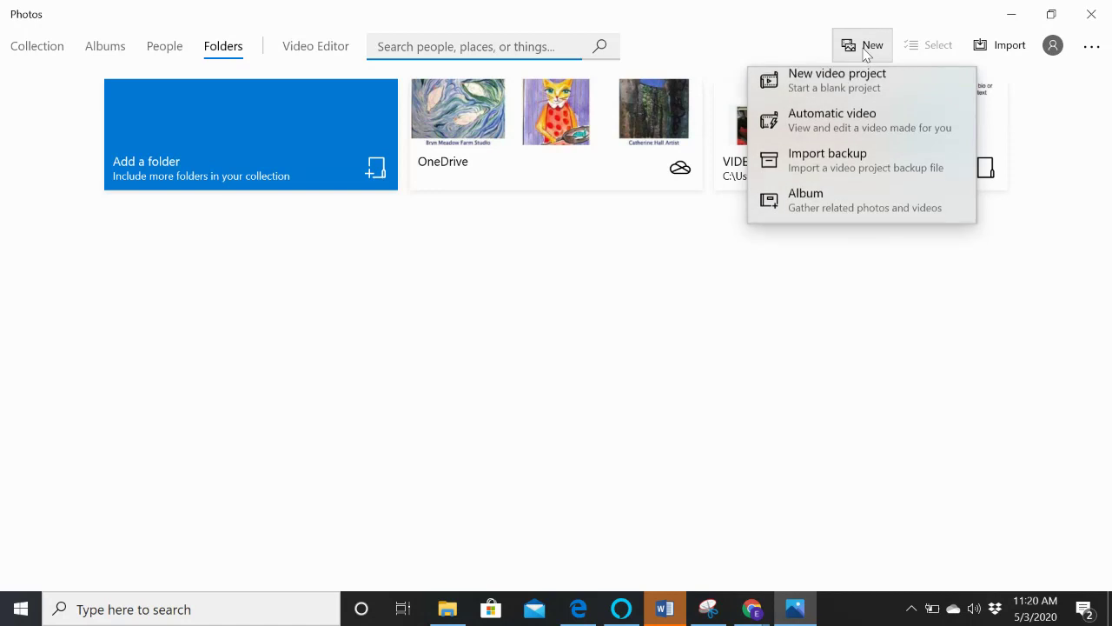
click(834, 100)
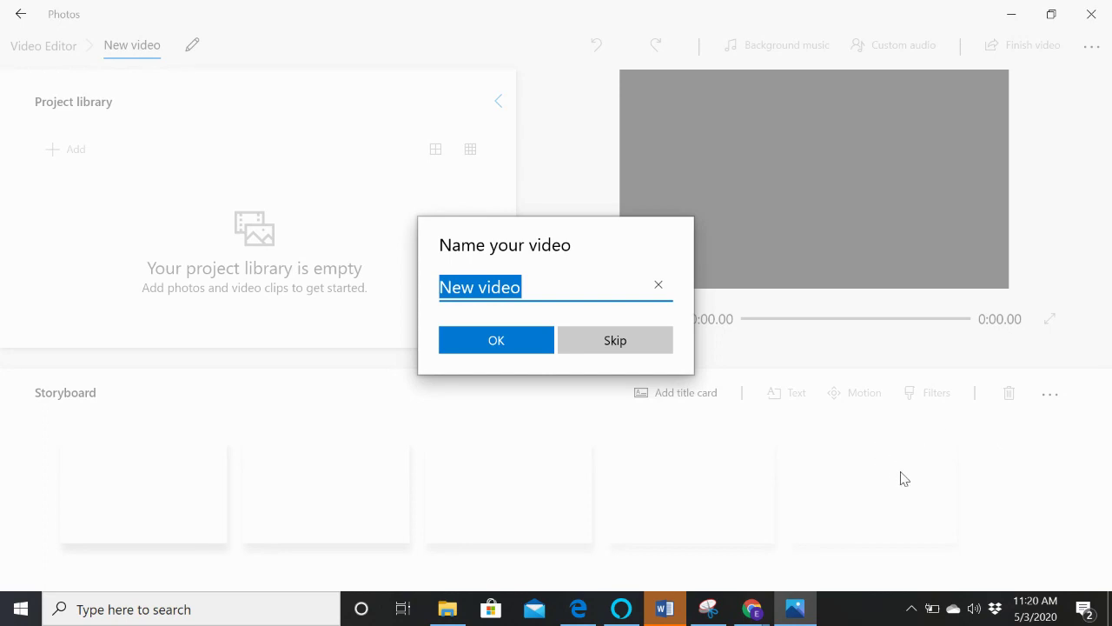
text(Ellen,)
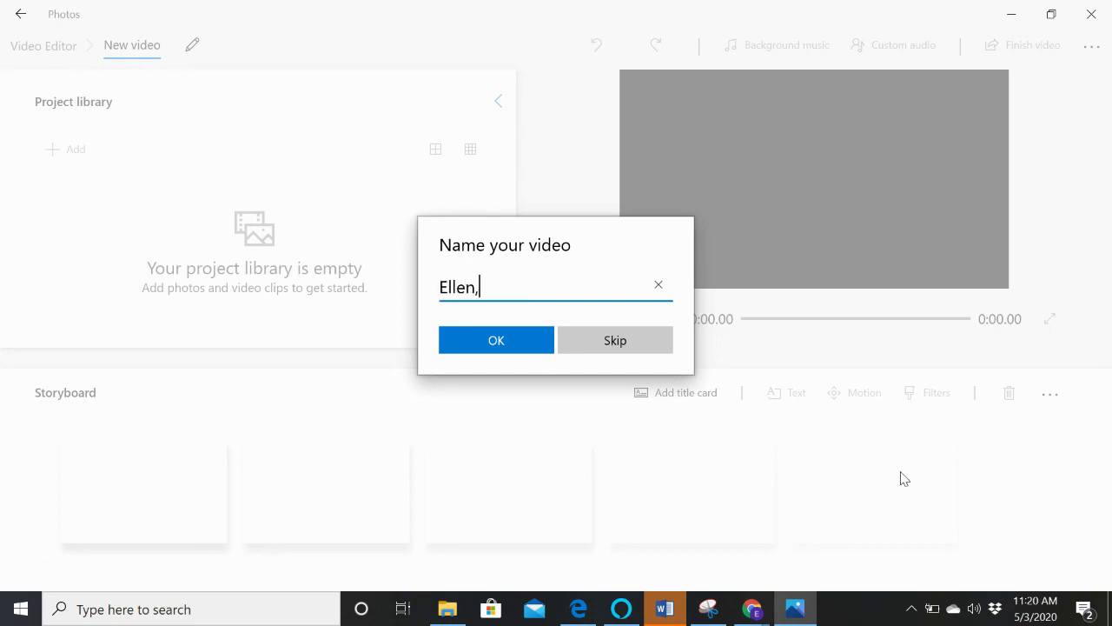
text( fiber artist)
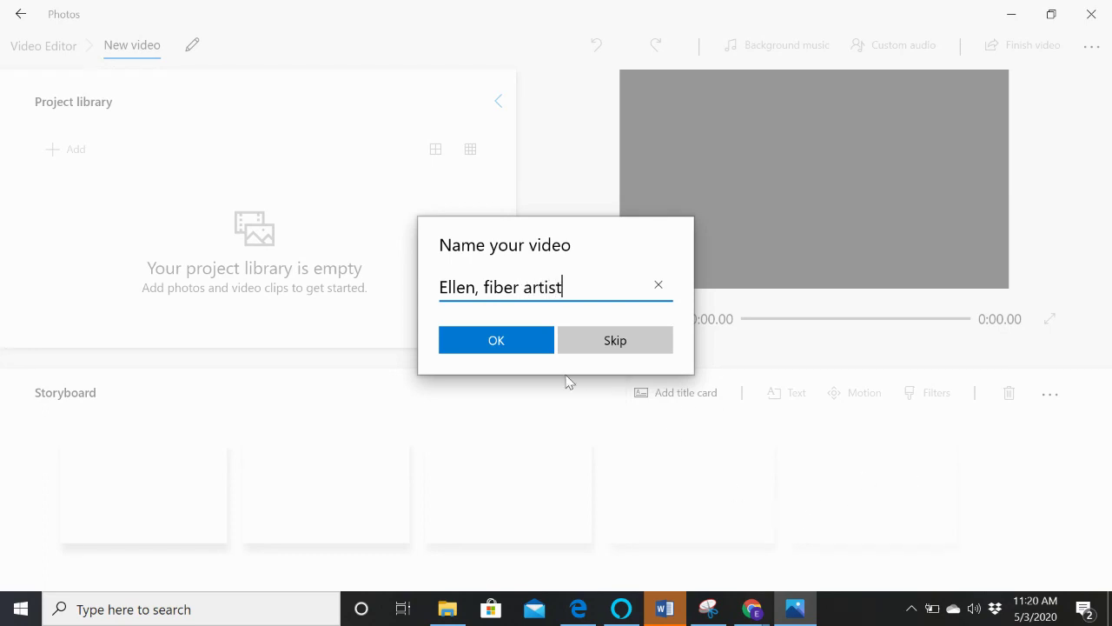
click(497, 343)
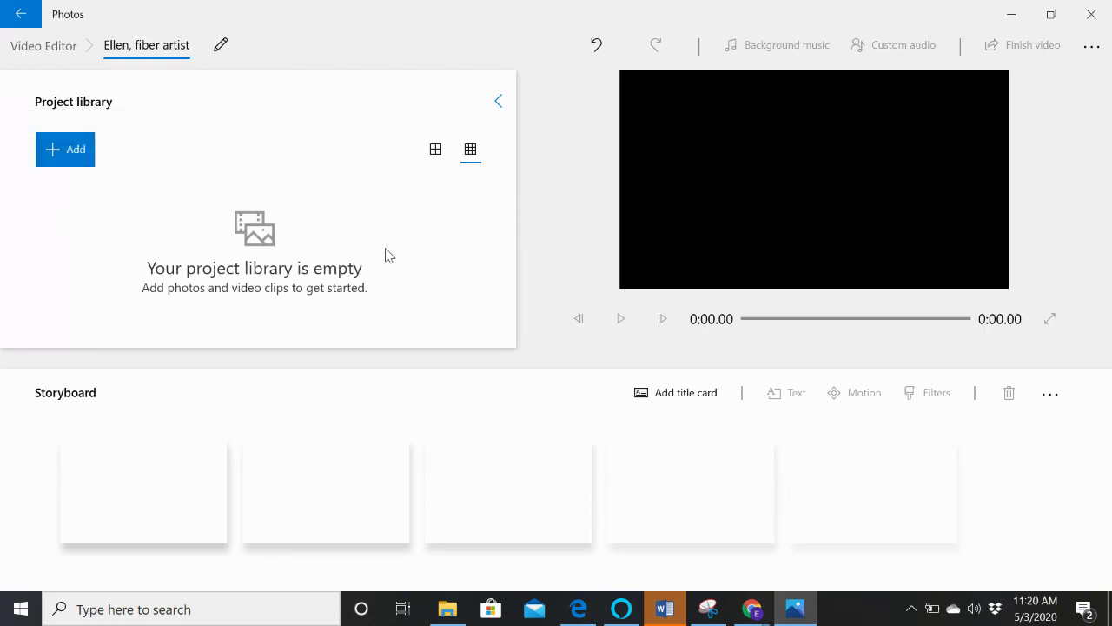
click(85, 160)
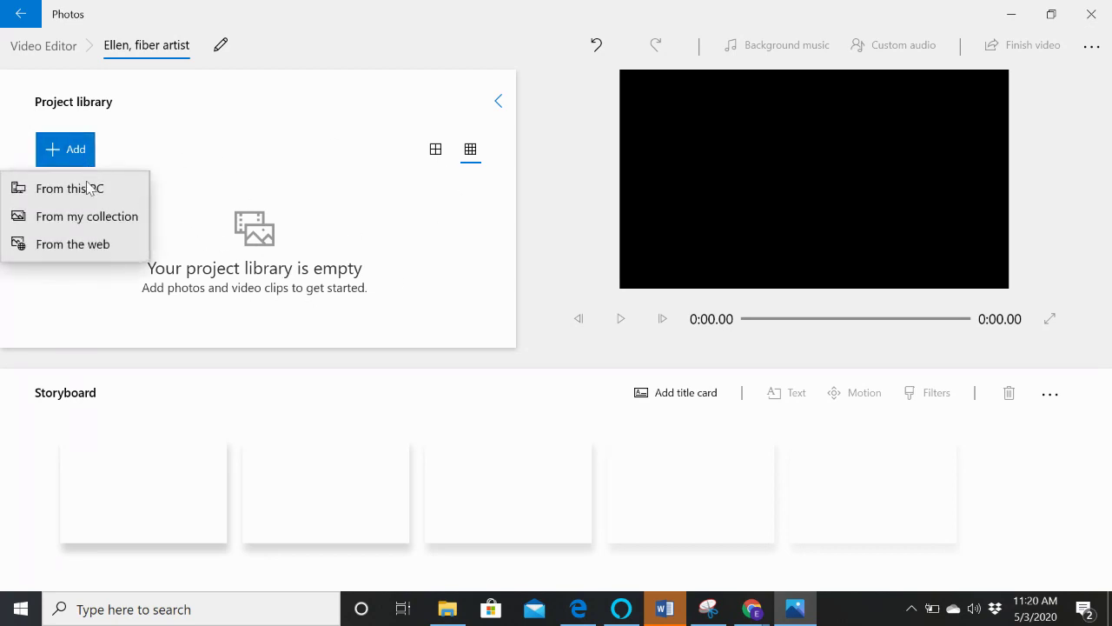
- Browse the Photos collection picker, selecting and then unchecking the 02:58 video
click(107, 223)
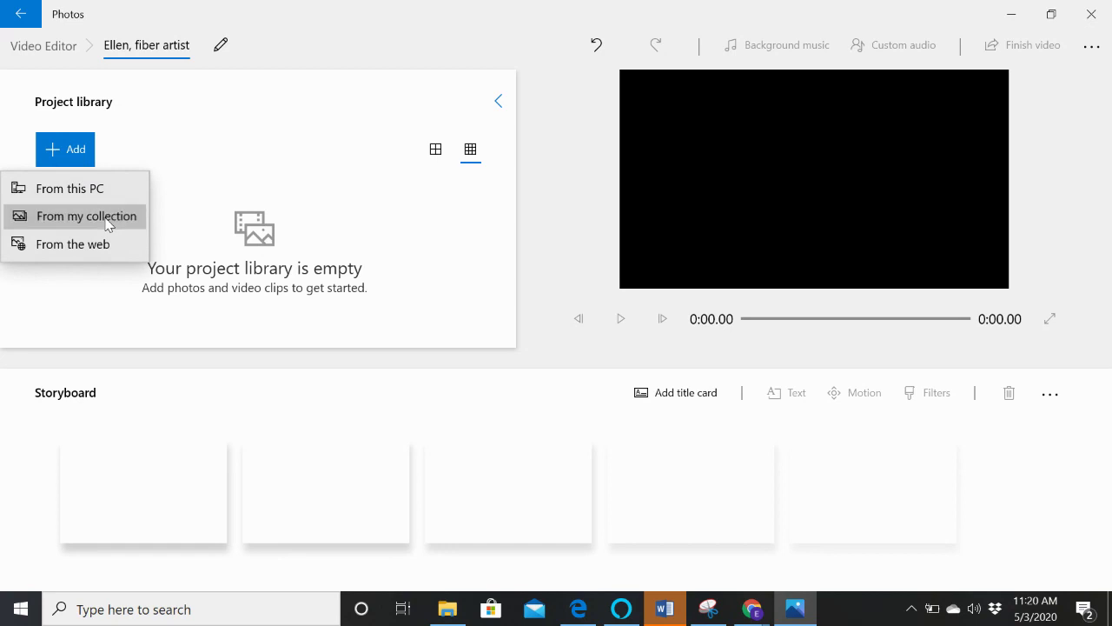
scroll(863, 311, down, 2)
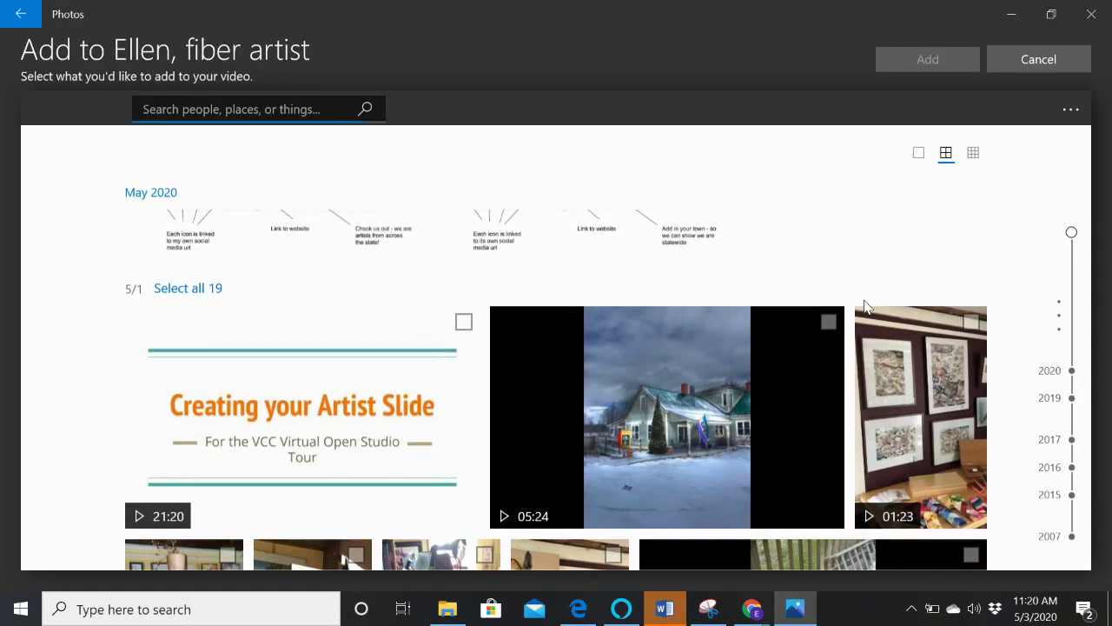
scroll(864, 305, down, 3)
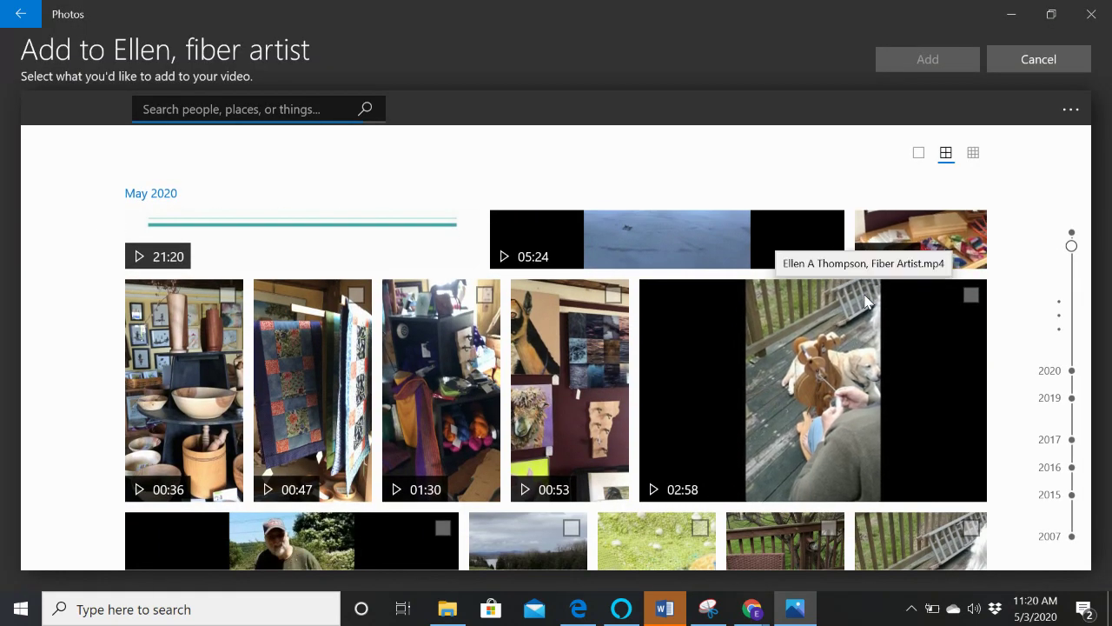
click(841, 412)
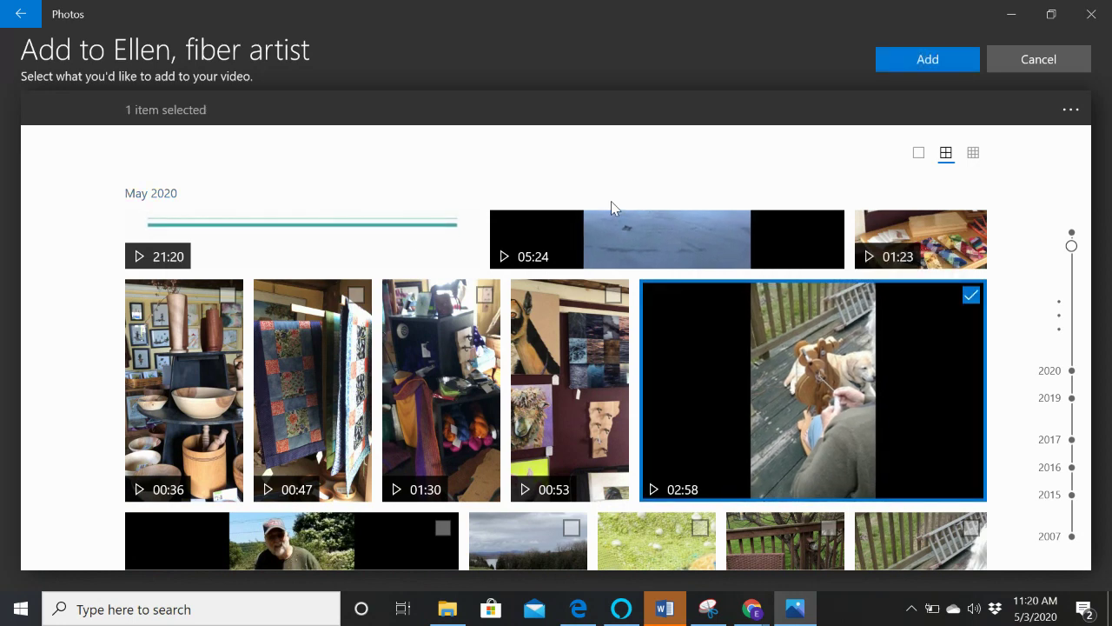
scroll(611, 209, down, 1)
scroll(612, 209, down, 1)
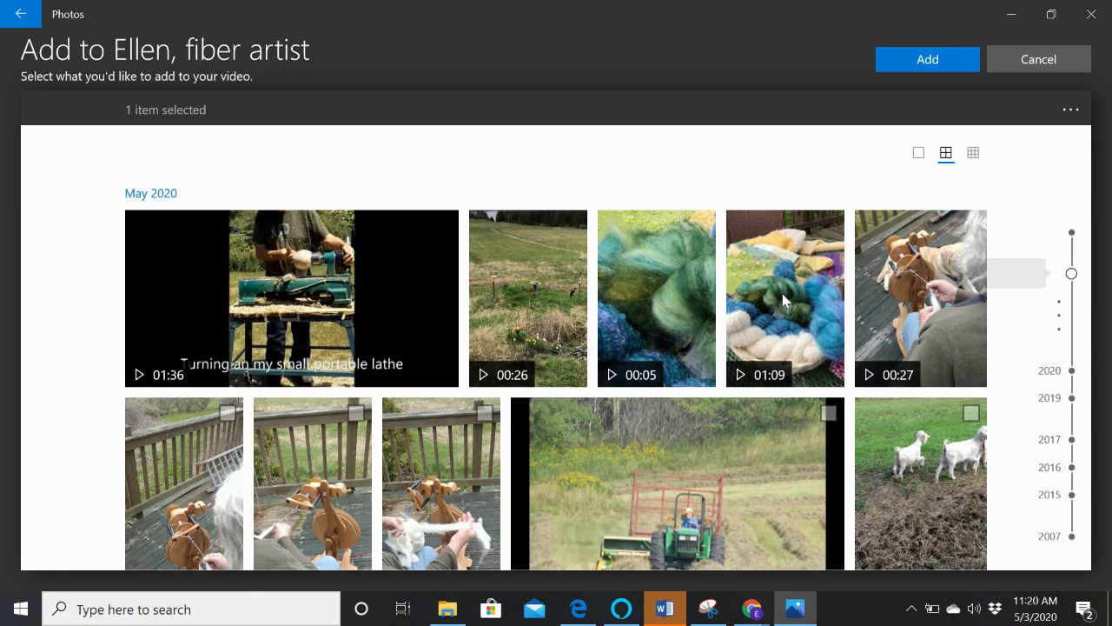
scroll(771, 278, up, 2)
click(971, 293)
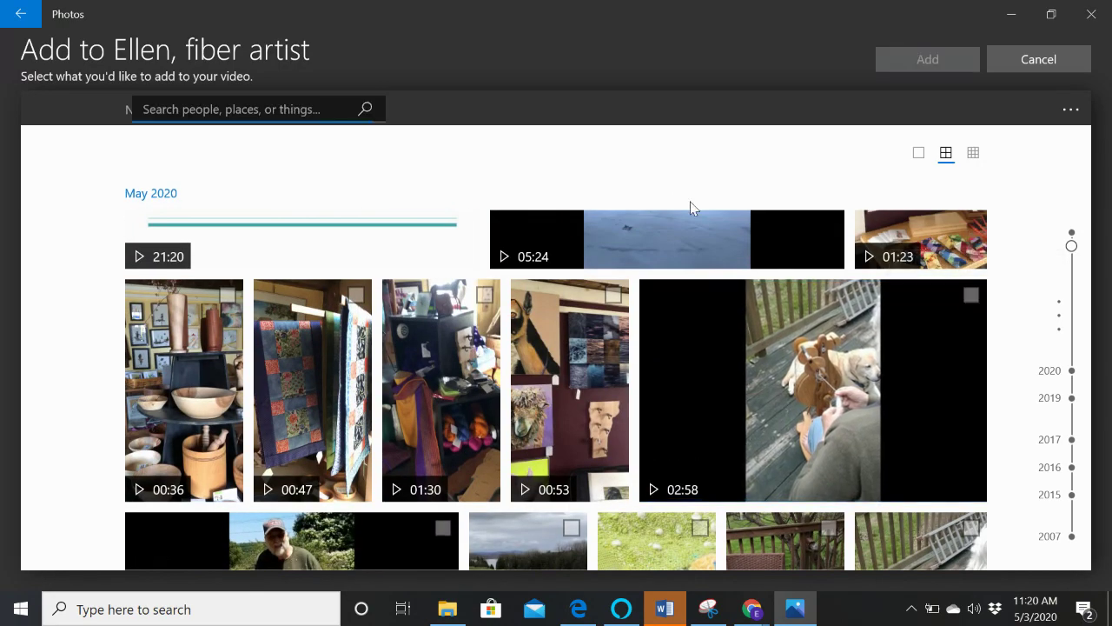
scroll(638, 210, down, 1)
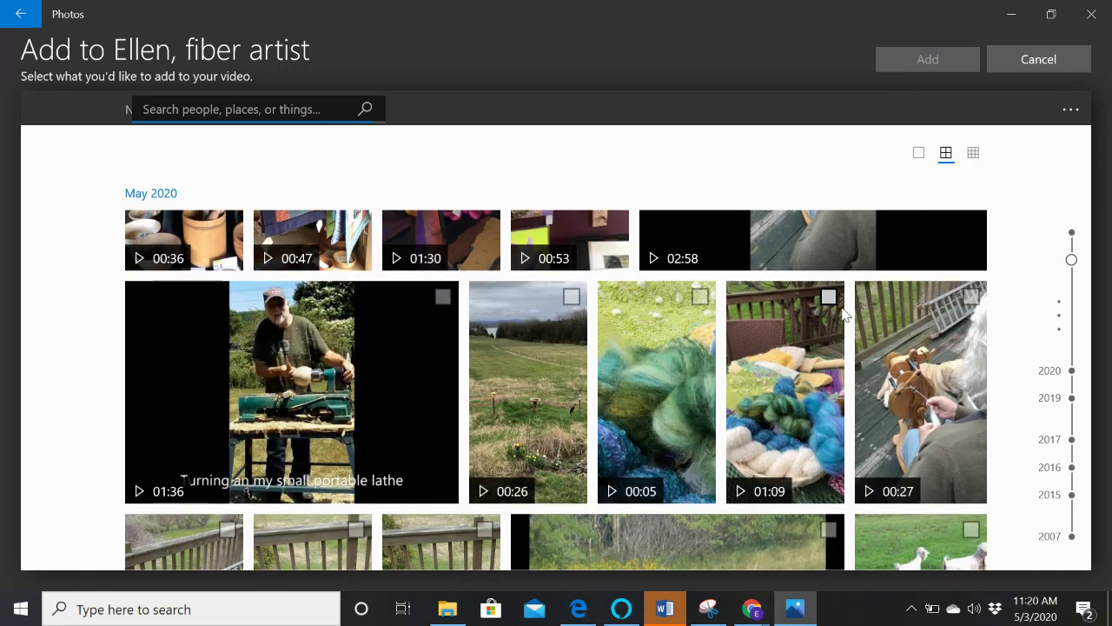
- Add the 01:09 yarn, 00:27 spinning wheel, 00:26 field and 00:48 goat videos
click(829, 298)
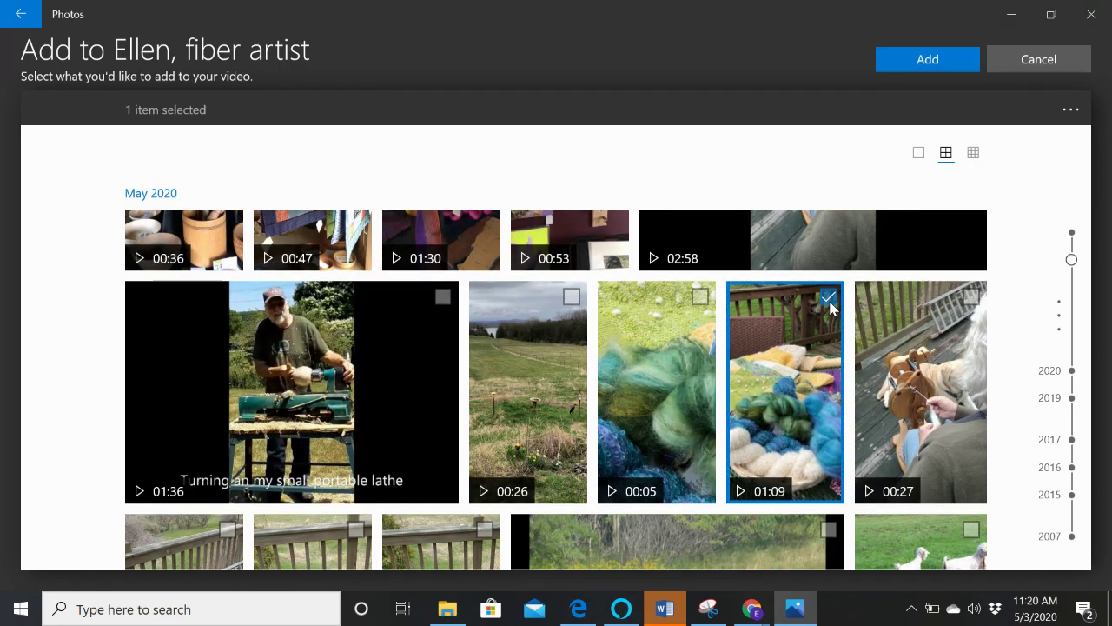
click(971, 297)
click(571, 296)
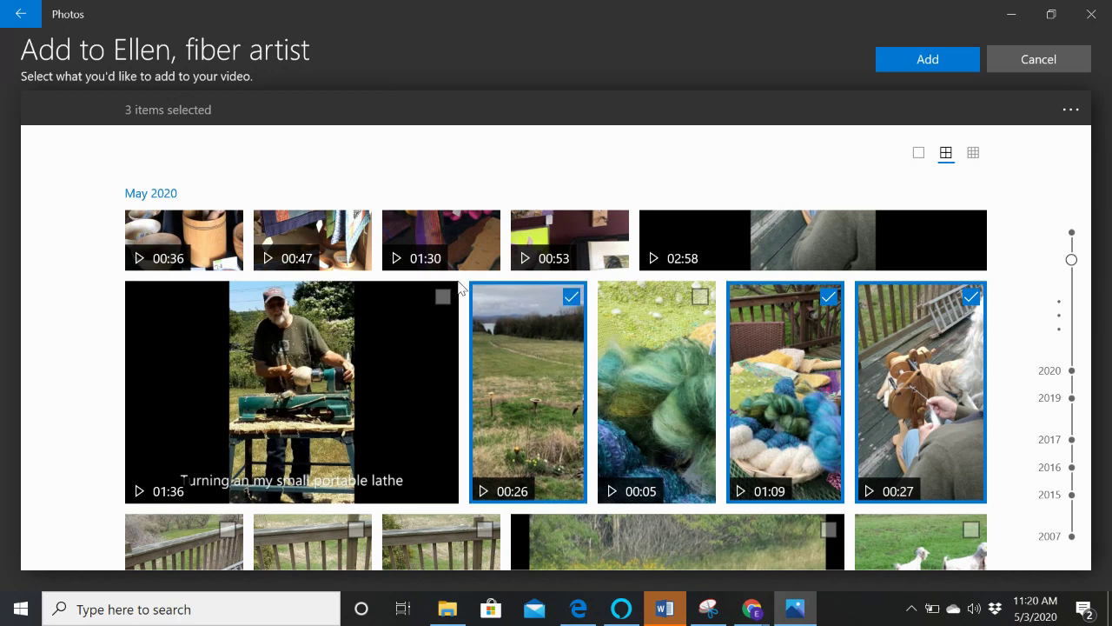
scroll(458, 286, down, 1)
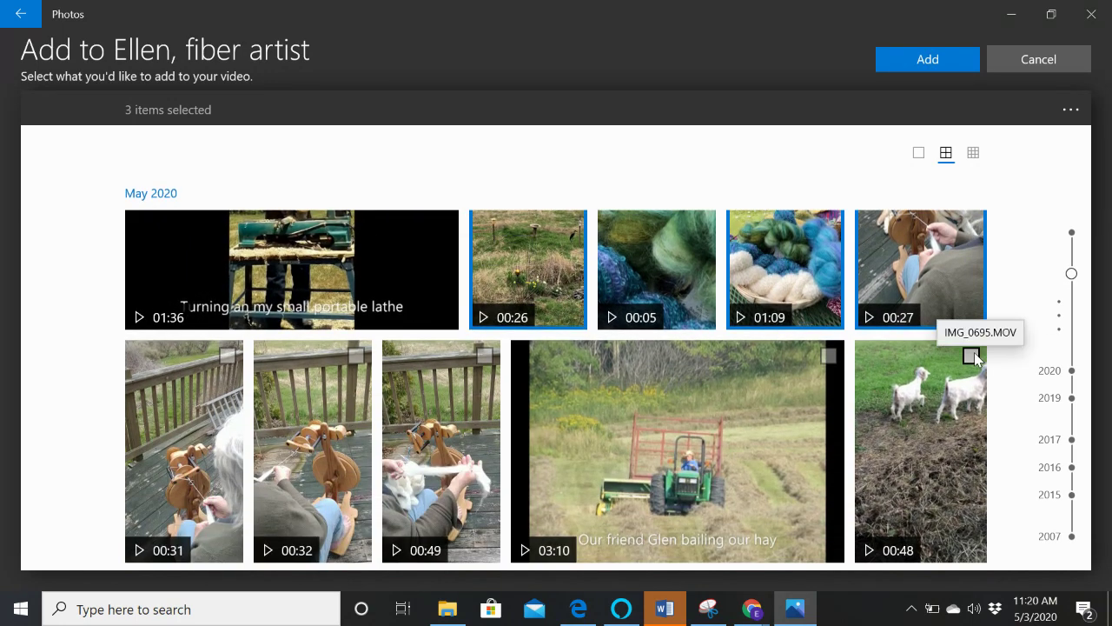
click(971, 355)
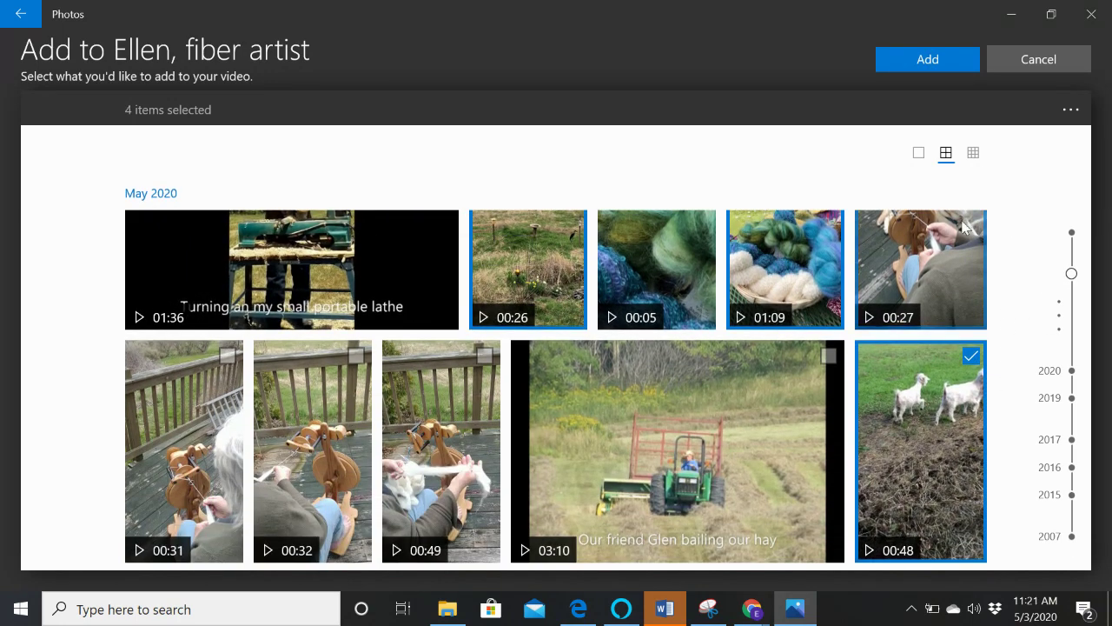
click(927, 60)
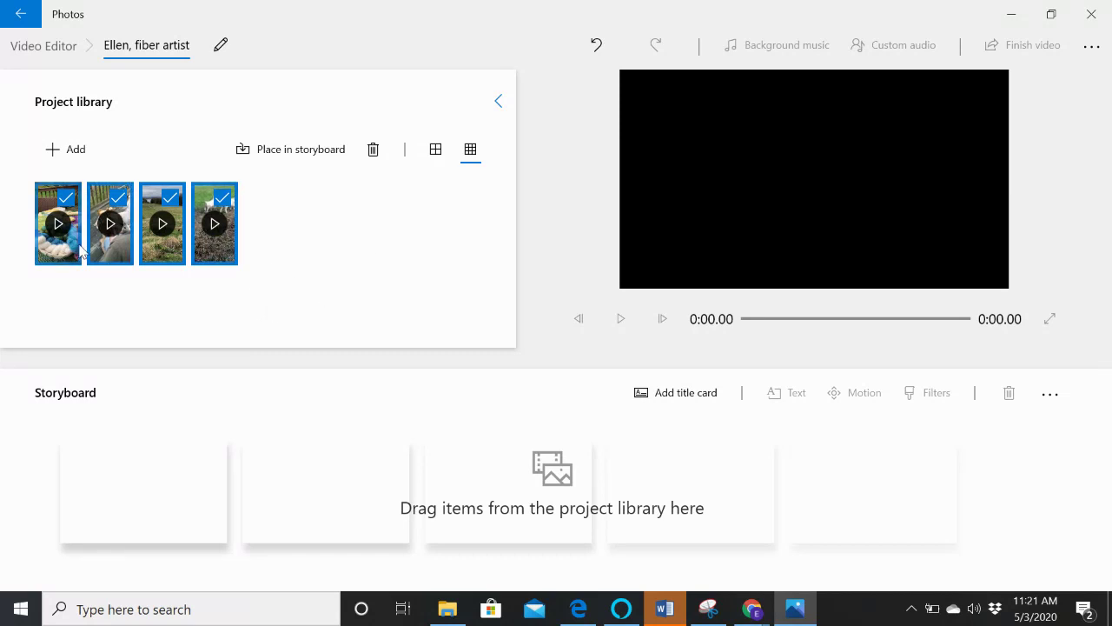
drag(111, 227, 162, 228)
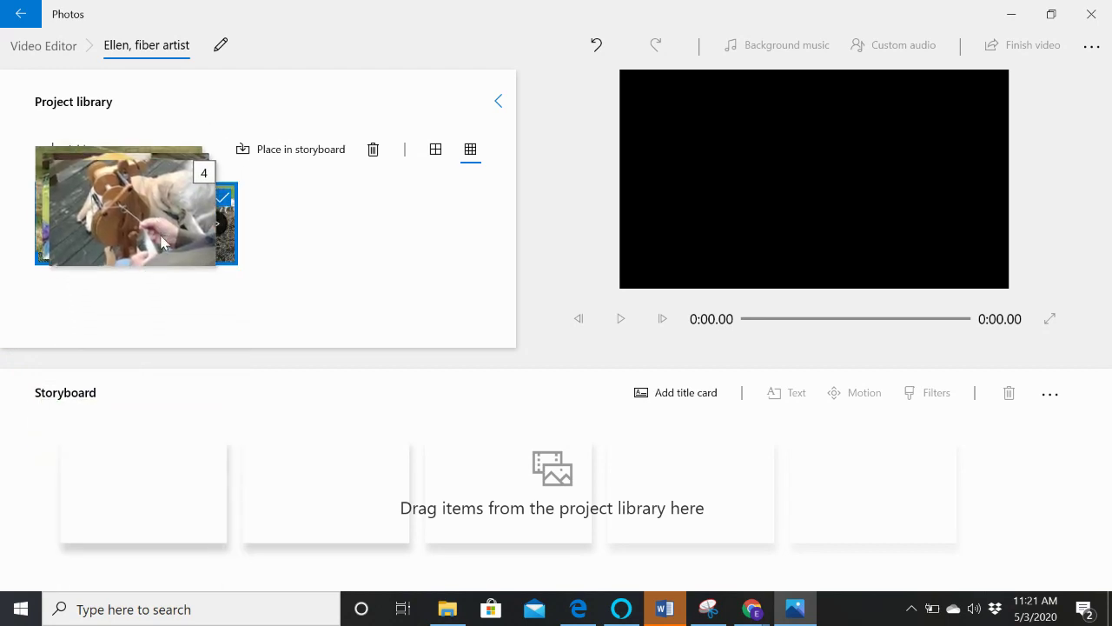
- Deselect all library clips and place the spinning wheel clip first on the storyboard
click(66, 197)
click(118, 197)
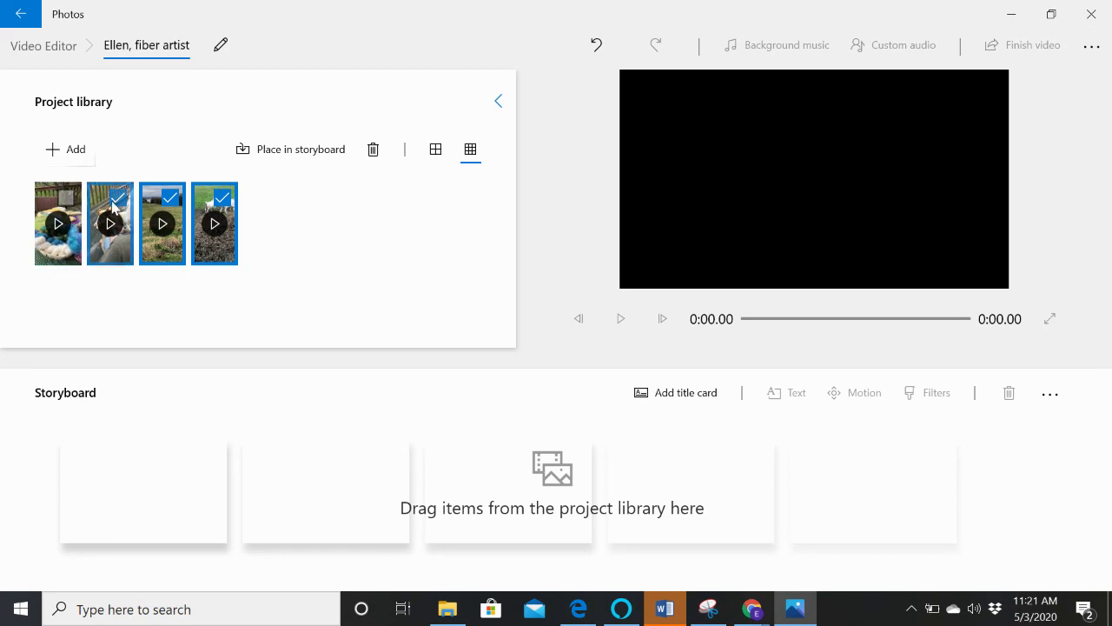
click(169, 200)
click(223, 198)
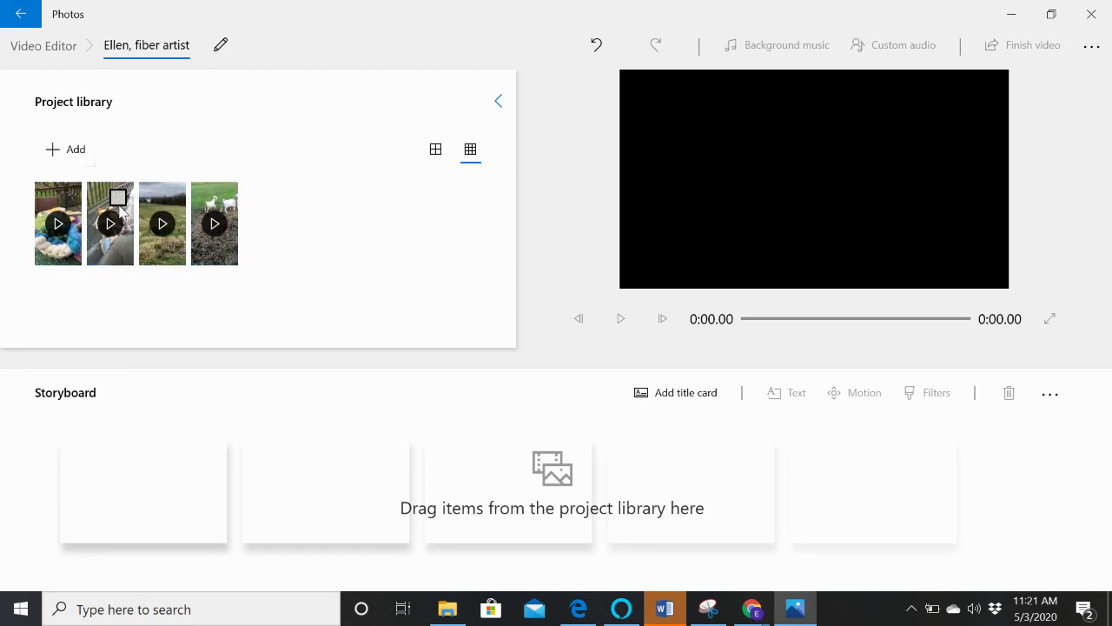
click(119, 199)
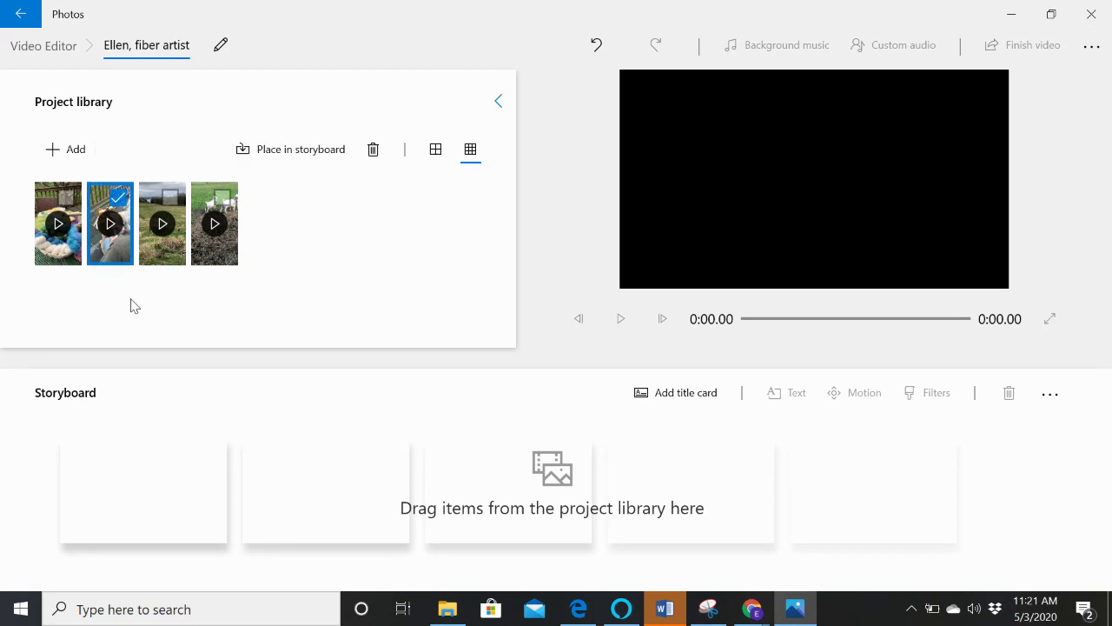
drag(127, 257, 177, 507)
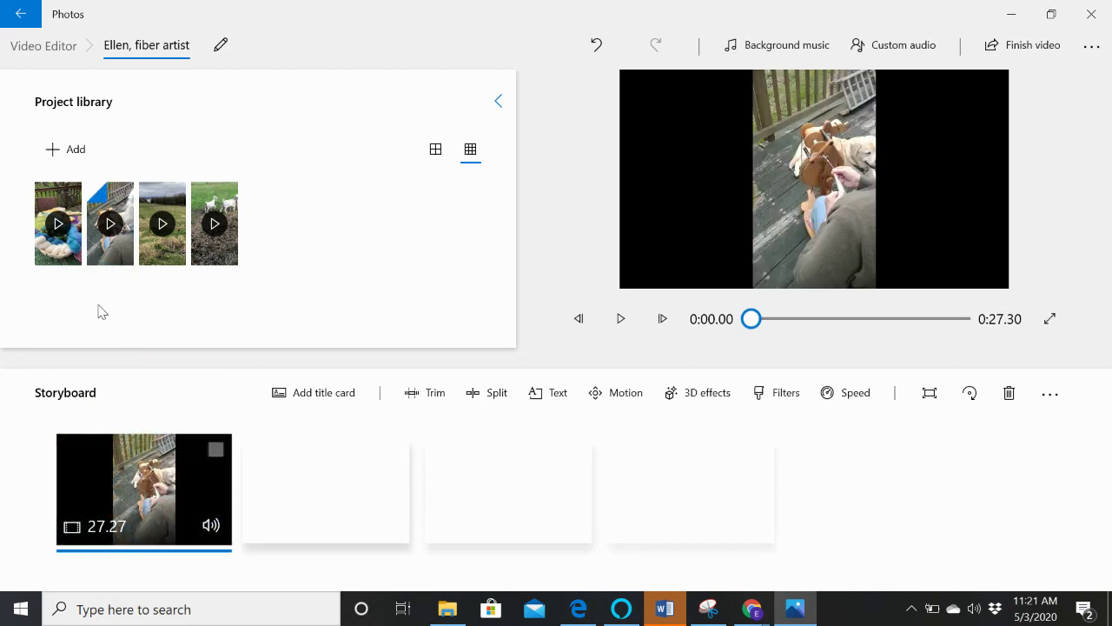
- Place the field, yarn and goat clips second, third and fourth on the storyboard
click(171, 214)
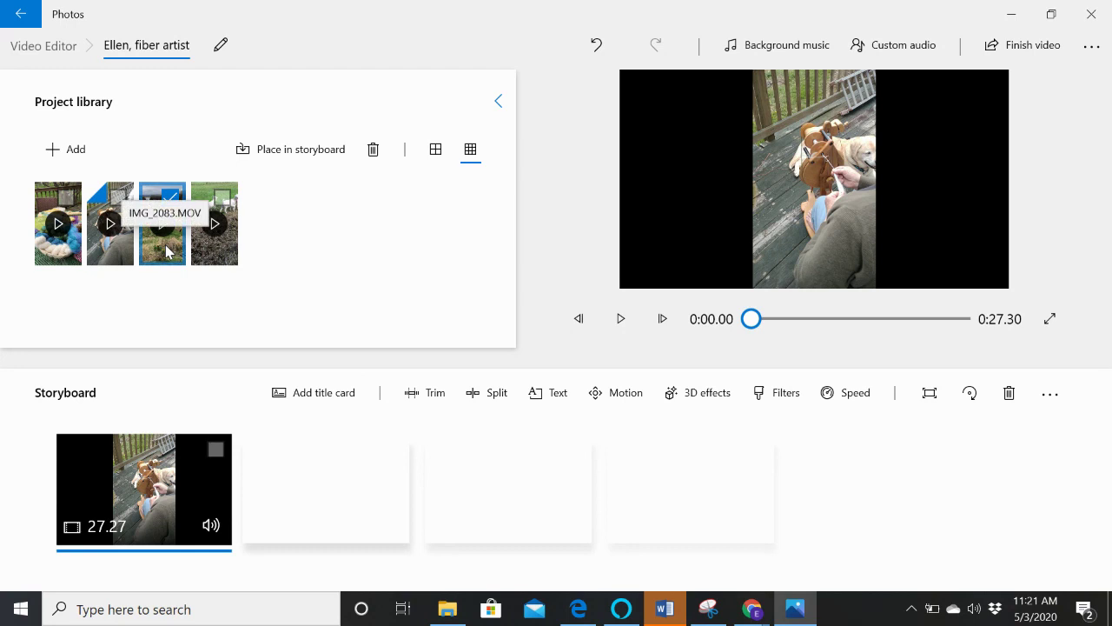
drag(167, 249, 350, 499)
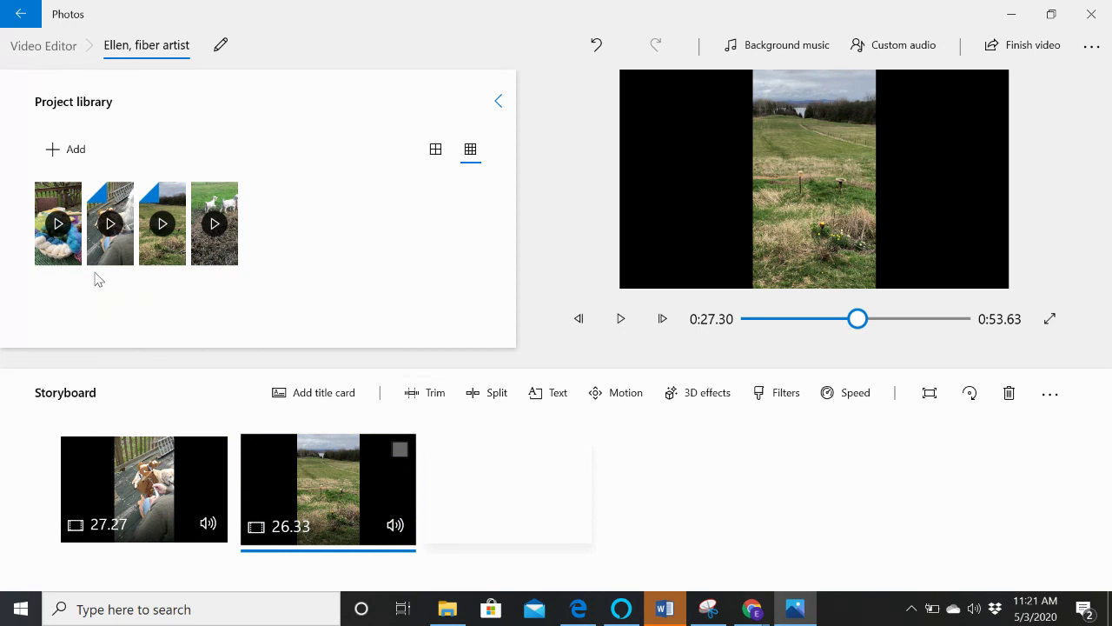
click(68, 205)
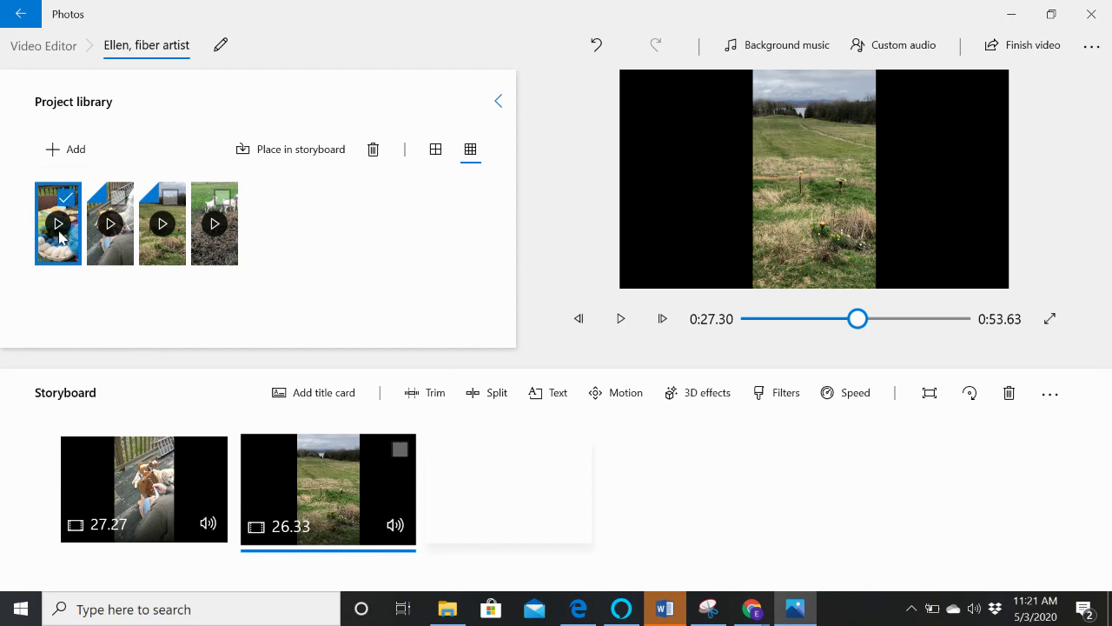
drag(57, 248, 580, 509)
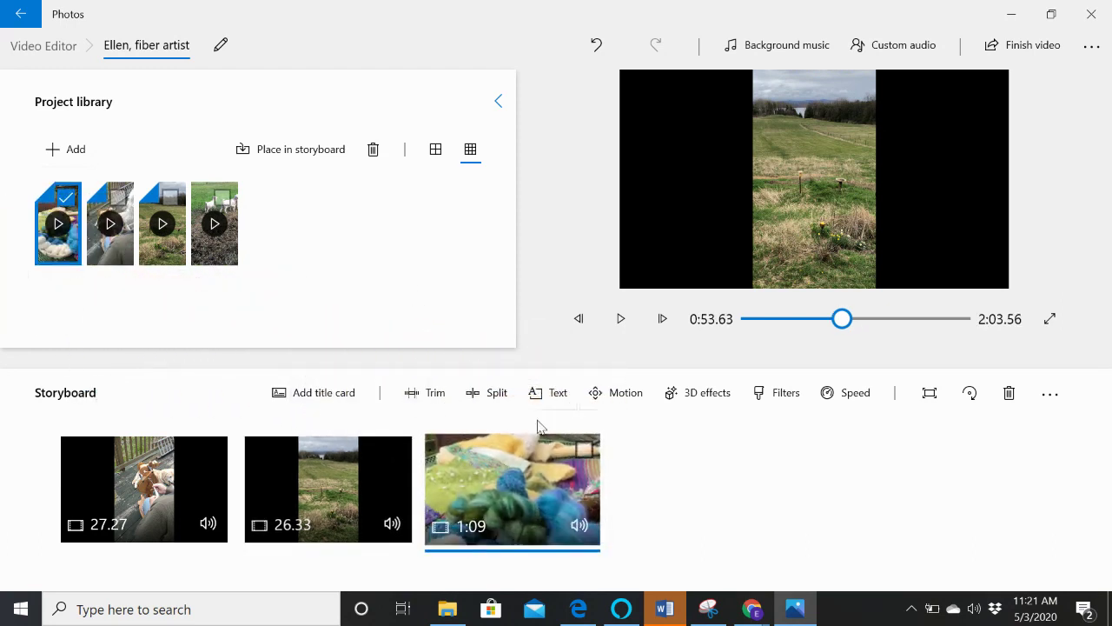
click(219, 250)
drag(220, 255, 730, 515)
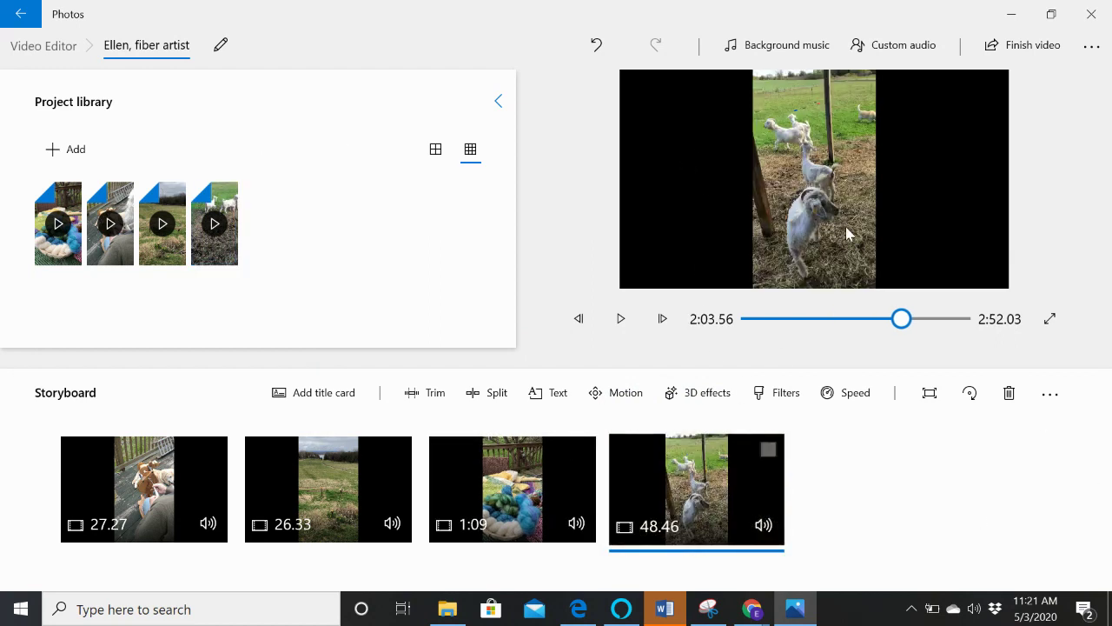
click(620, 319)
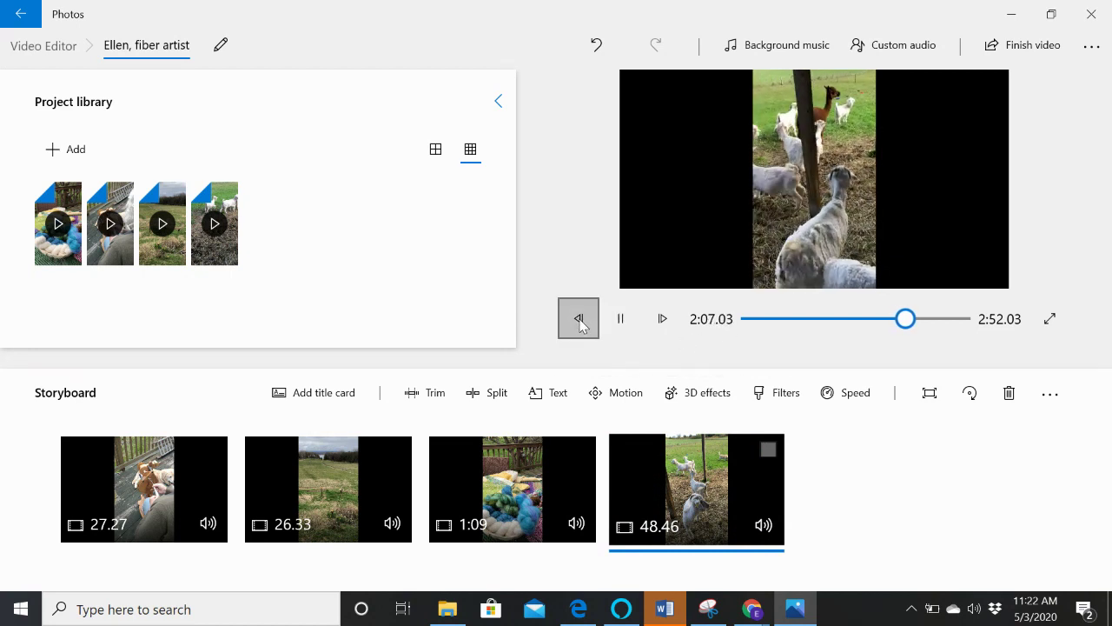
click(631, 320)
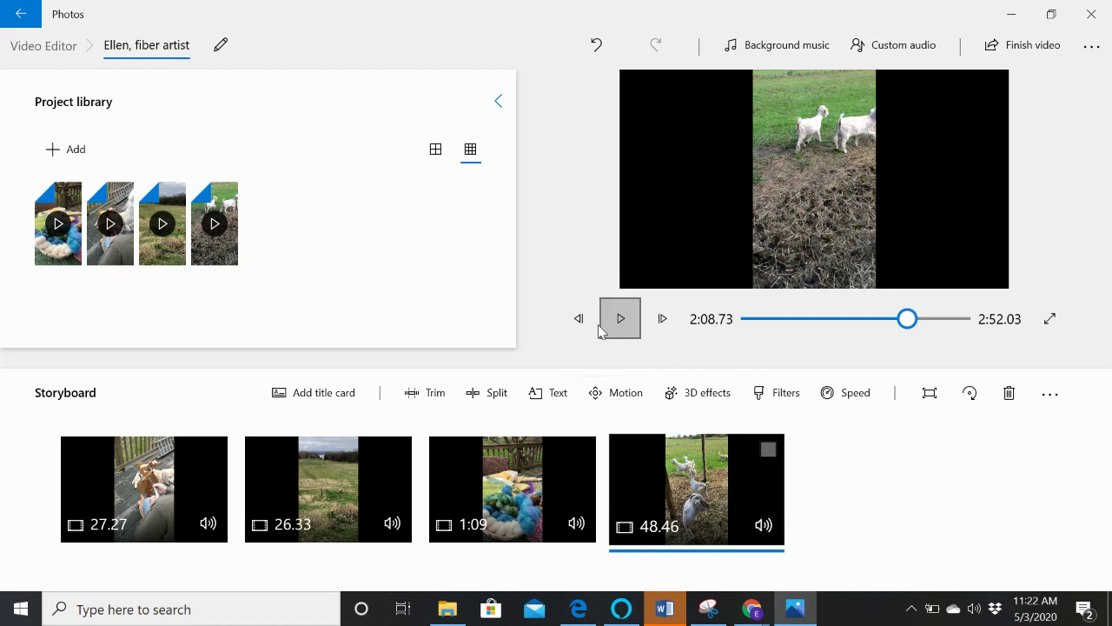
drag(907, 319, 729, 321)
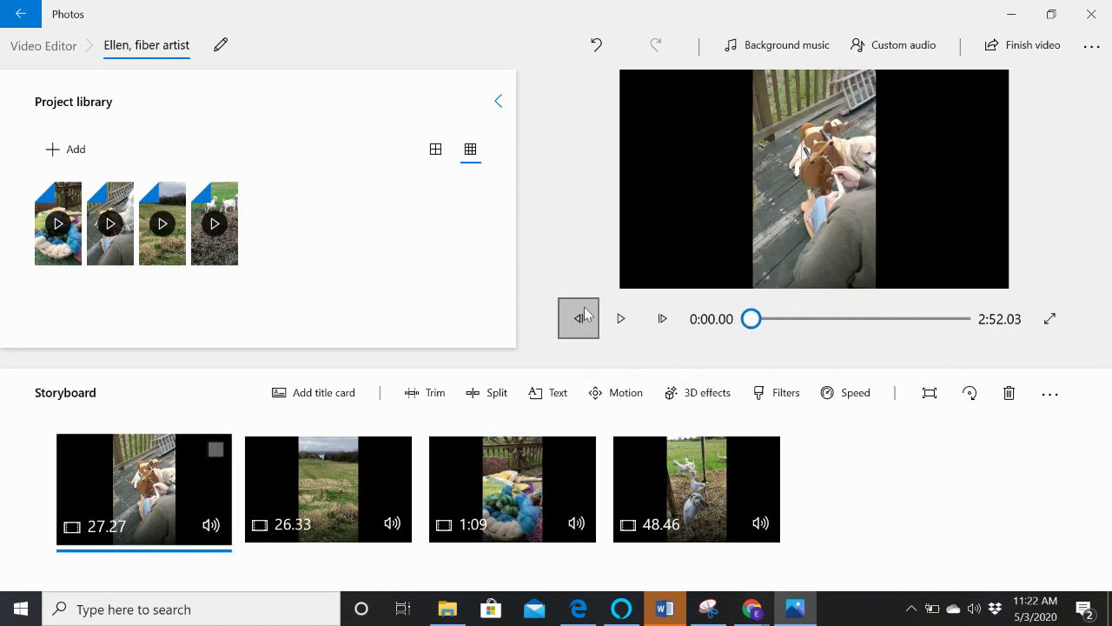
click(622, 319)
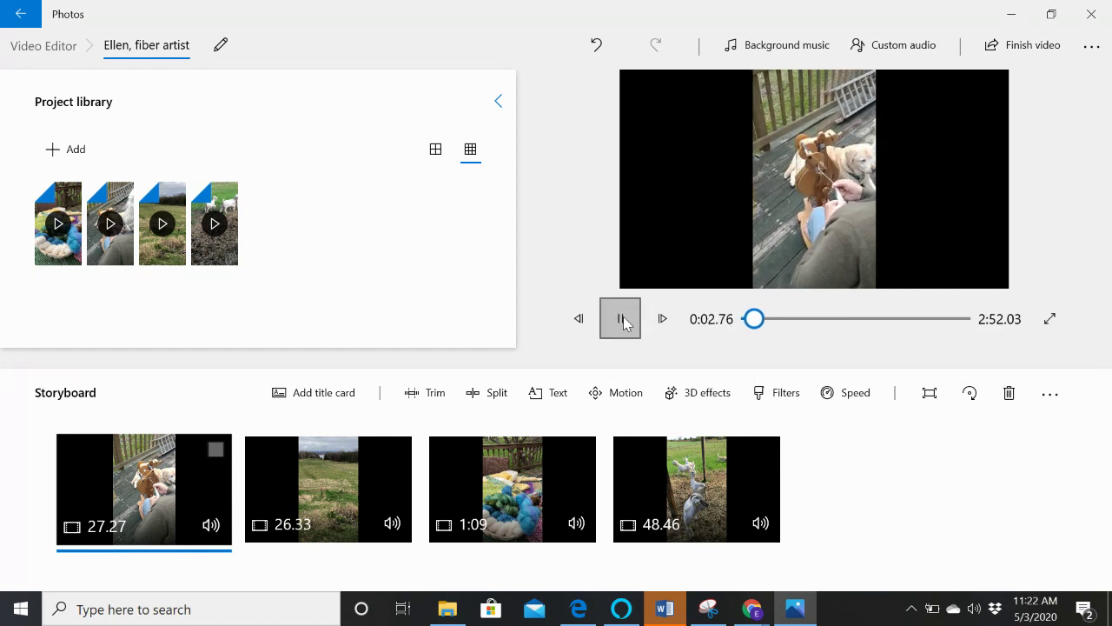
click(623, 319)
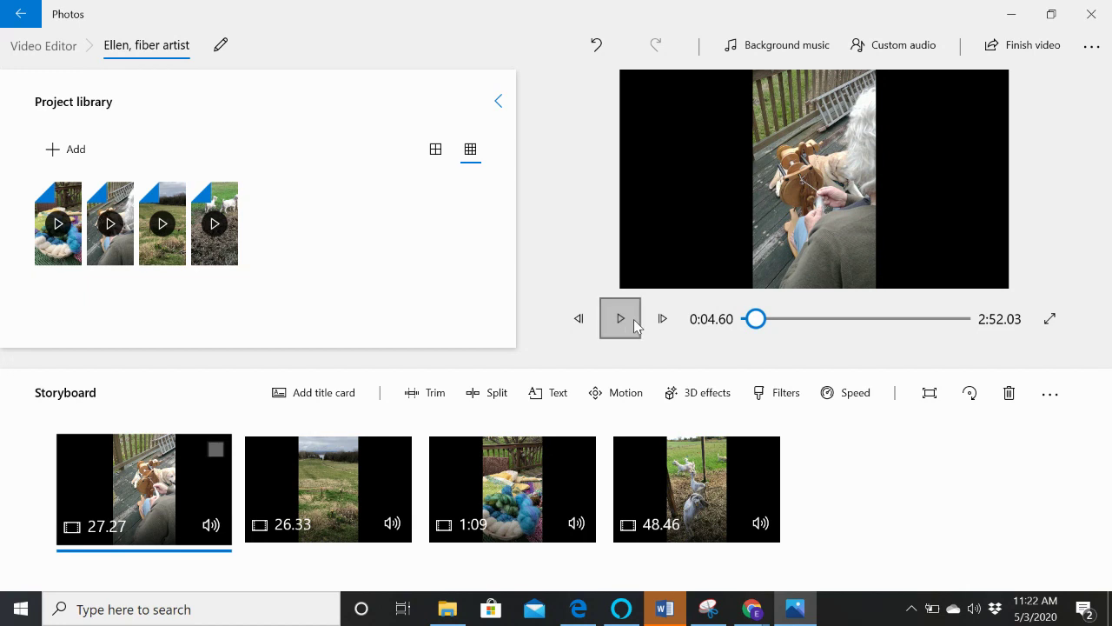
- Insert an opening title card and change its background from blue to yellow
click(328, 396)
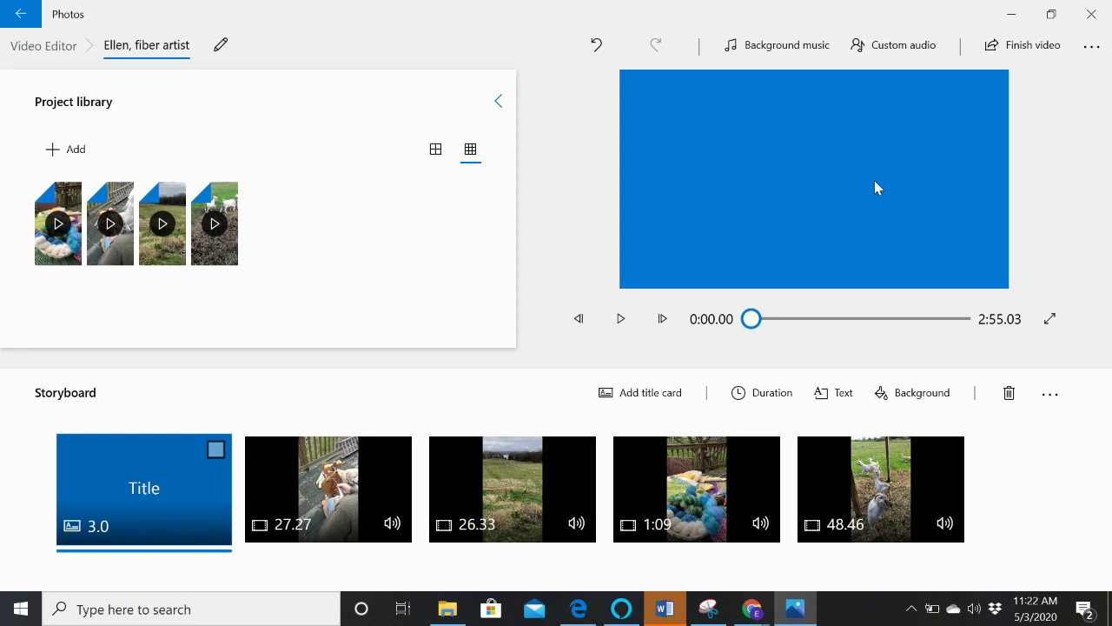
right_click(148, 492)
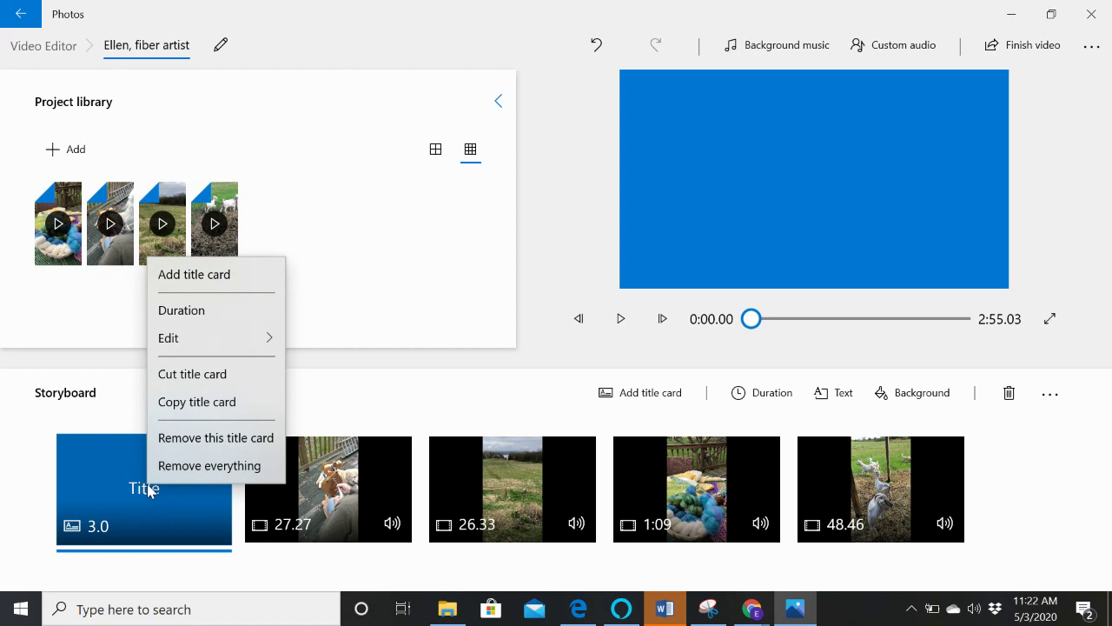
mouse_move(213, 334)
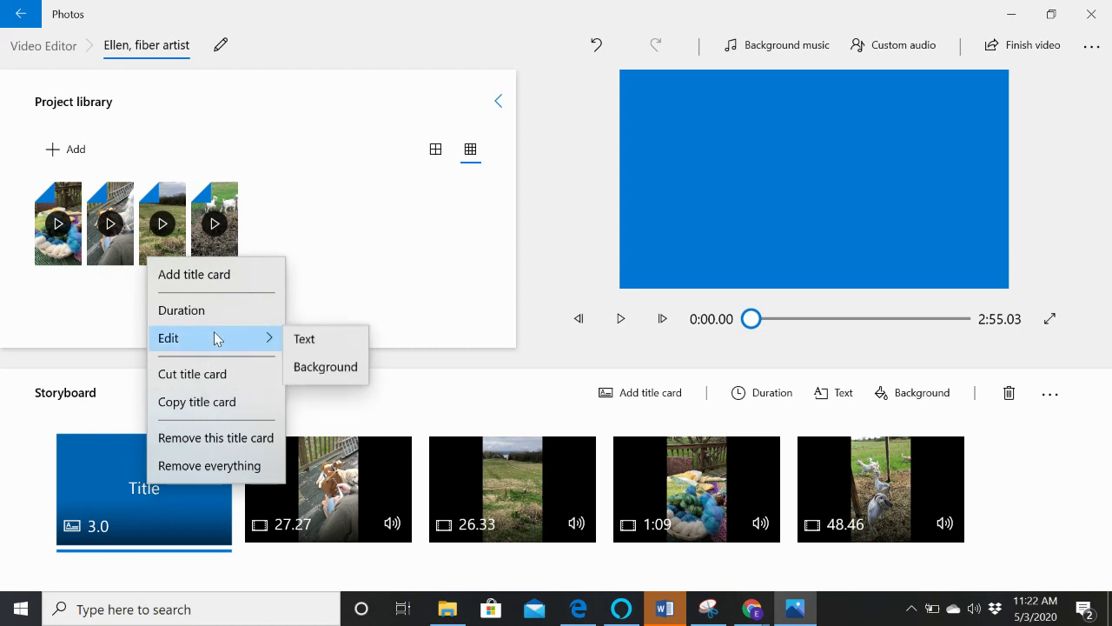
click(338, 372)
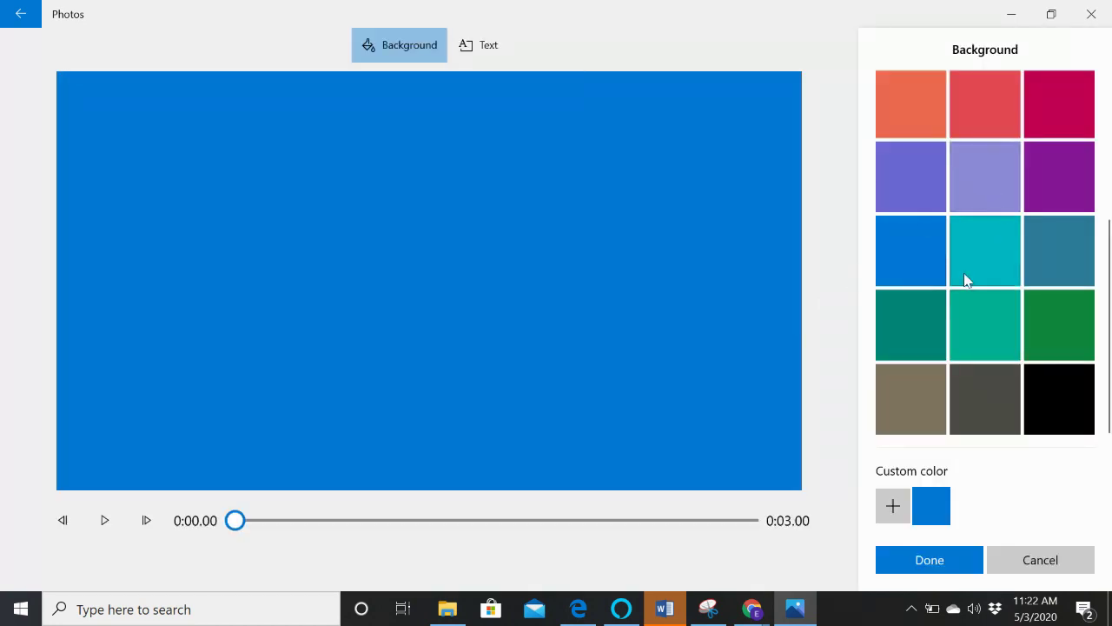
scroll(969, 271, up, 3)
click(909, 192)
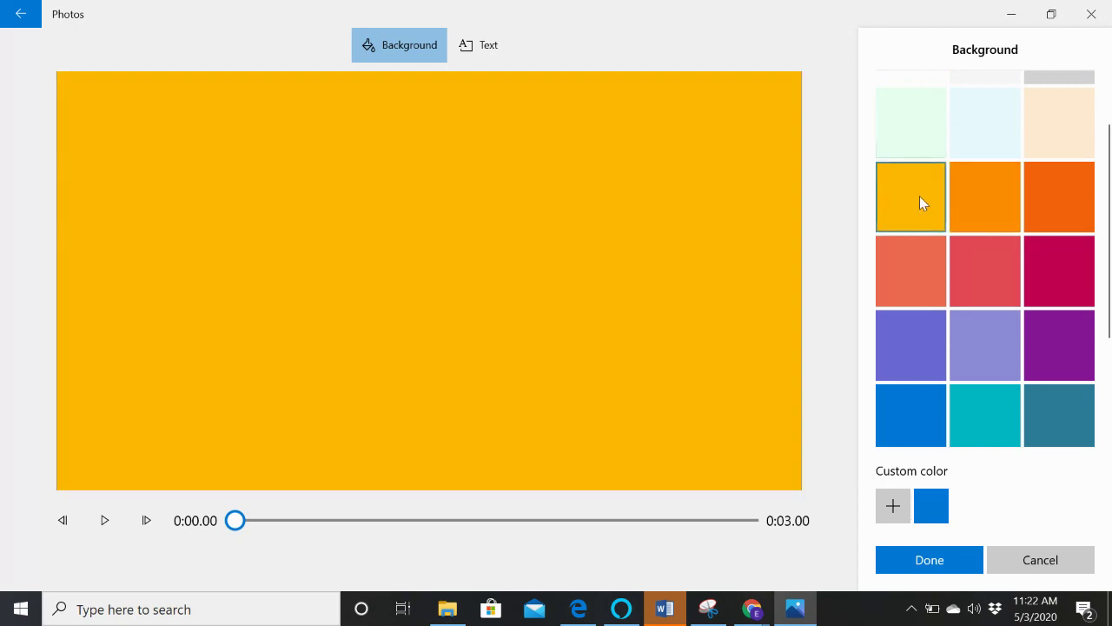
click(919, 561)
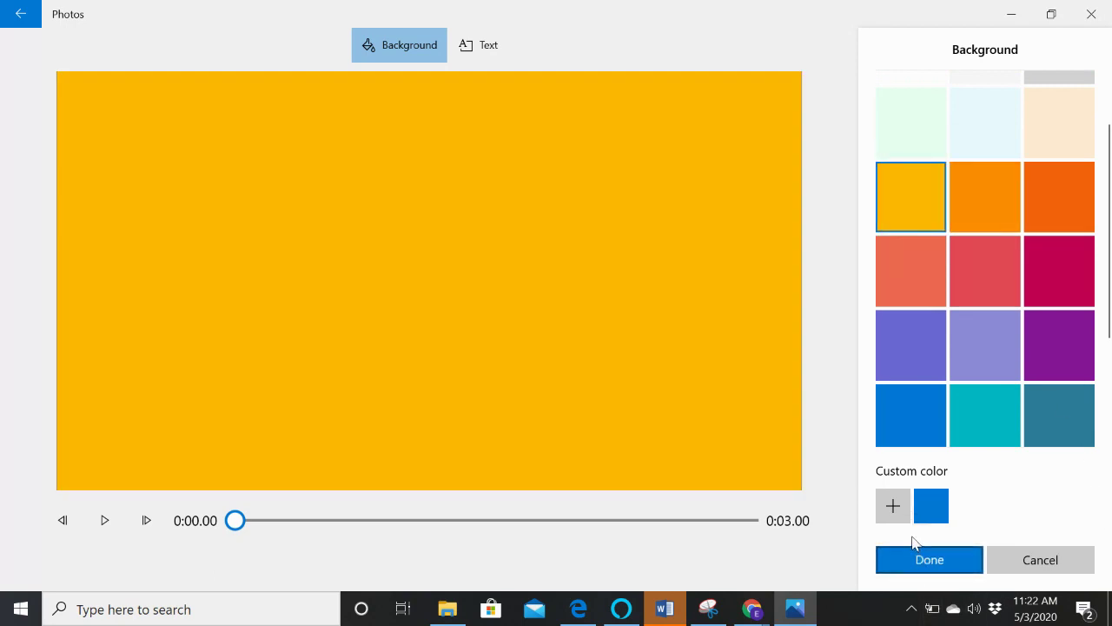
right_click(134, 491)
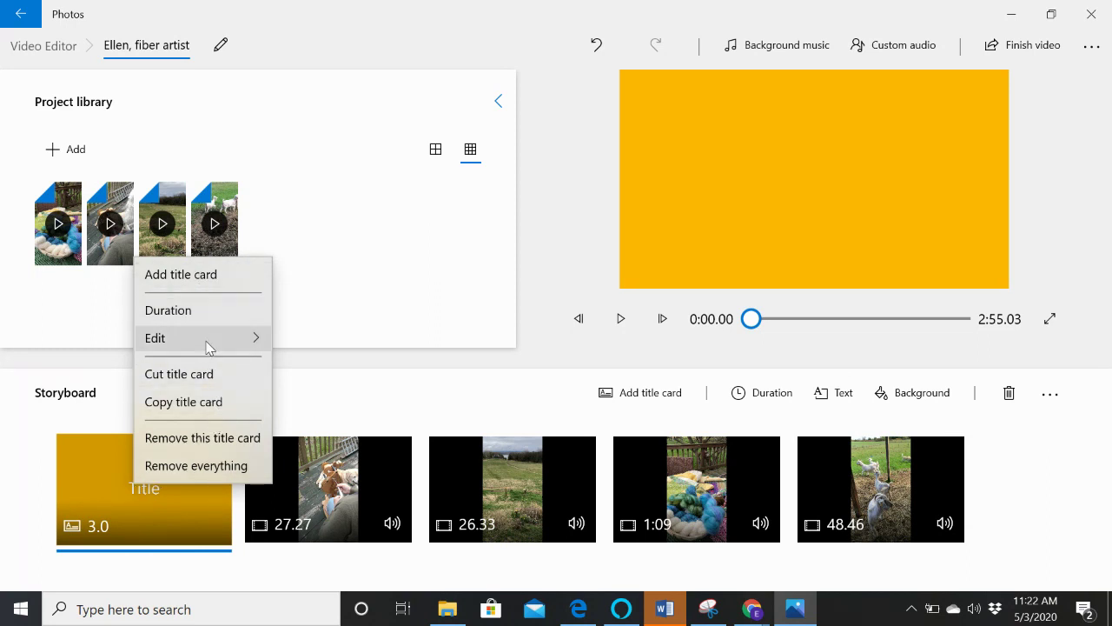
- Set the title card text to the artist's name plus 'Fiber Artist' in the JOY style
mouse_move(209, 345)
click(292, 341)
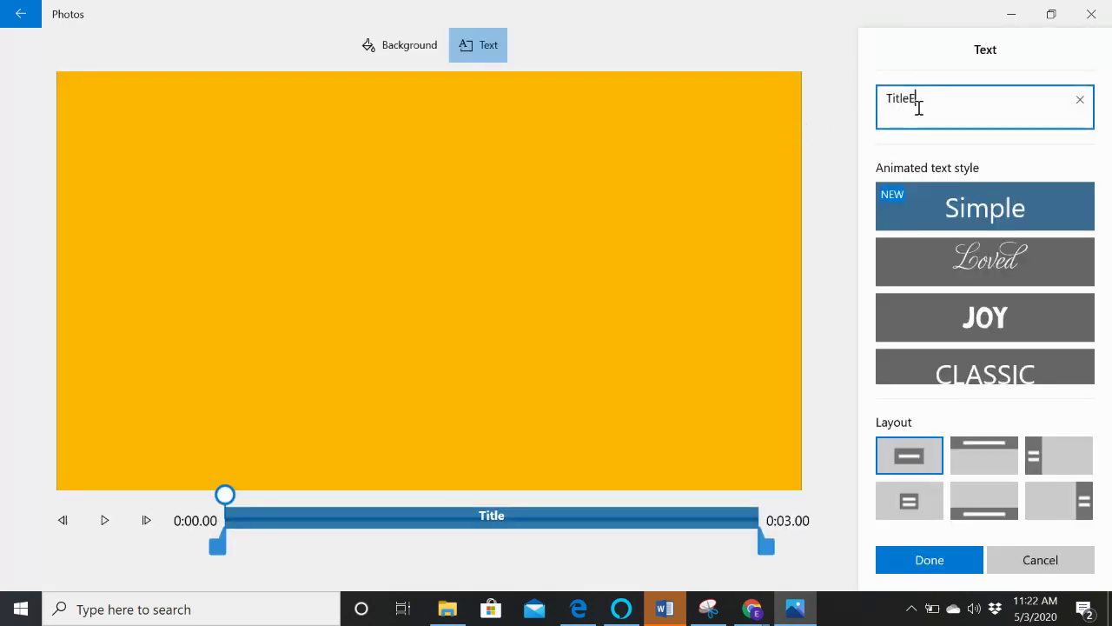
key(BackSpace)
key(BackSpace)
key(BackSpace)
key(BackSpace)
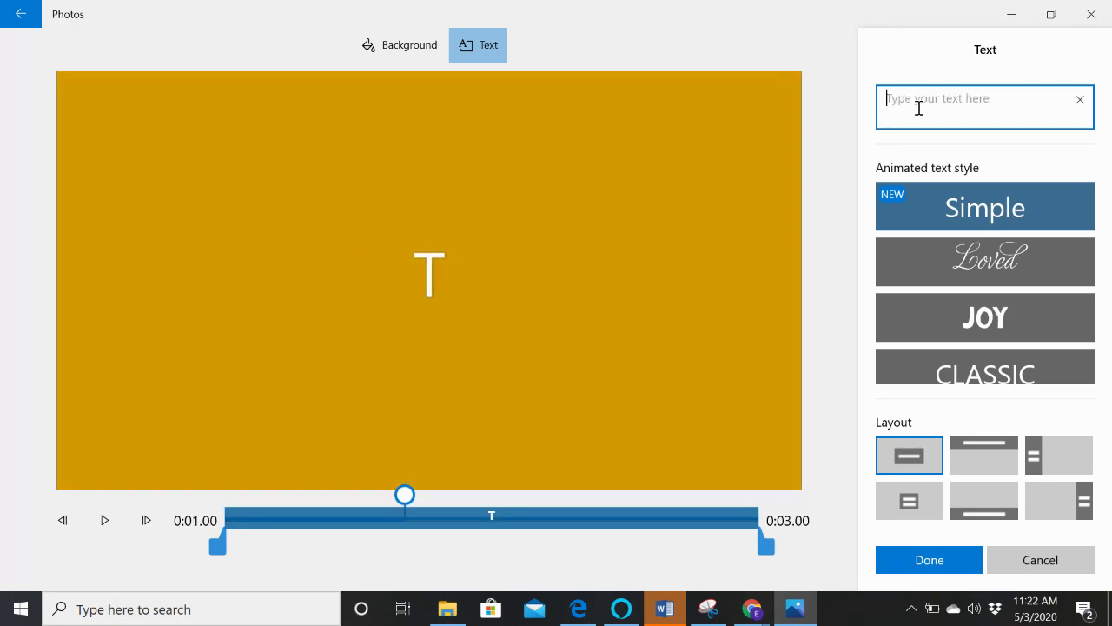
text(Elle)
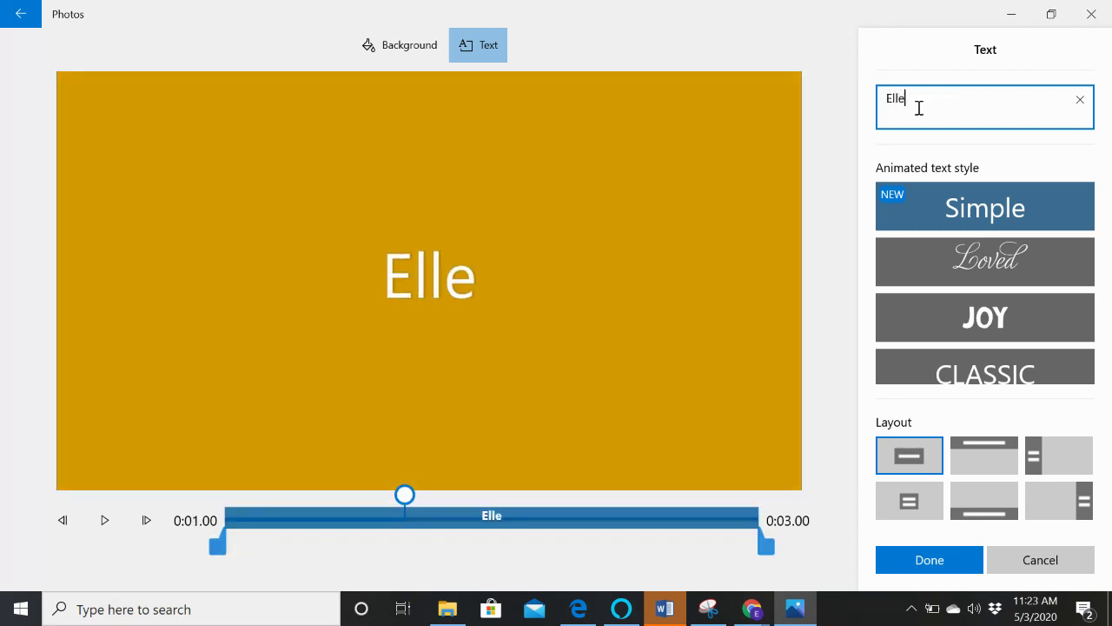
text(n, Eiber)
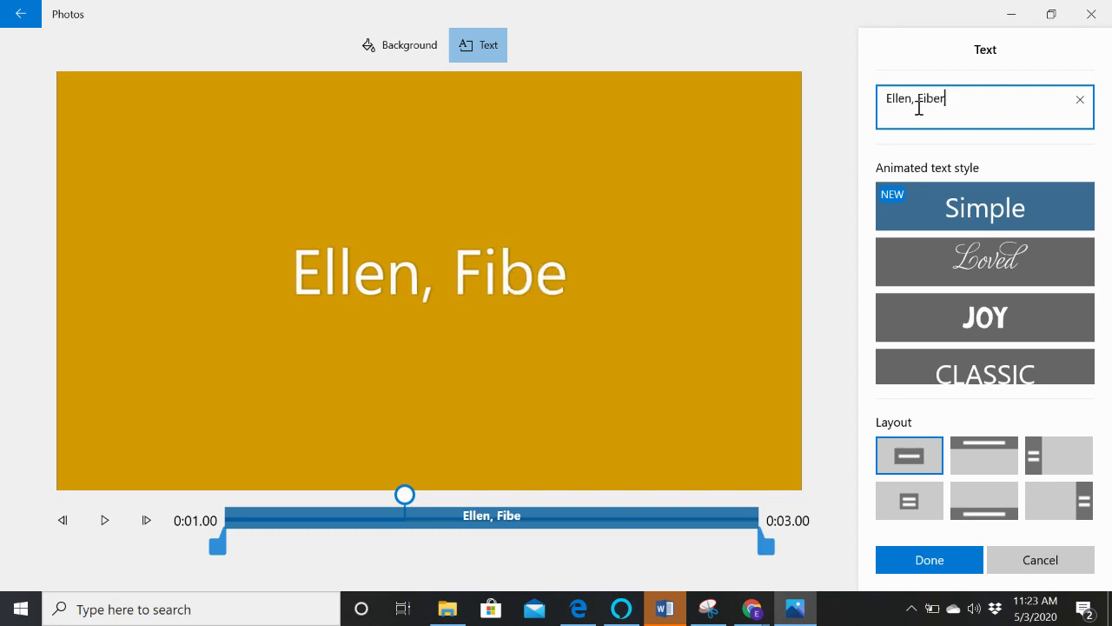
text( Artist)
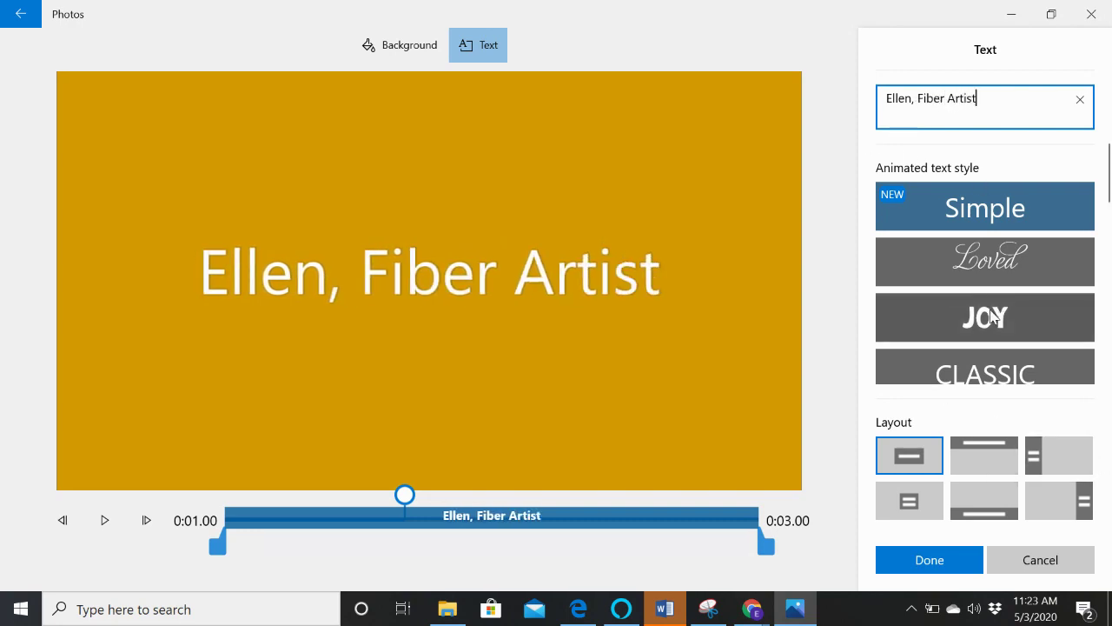
click(1006, 279)
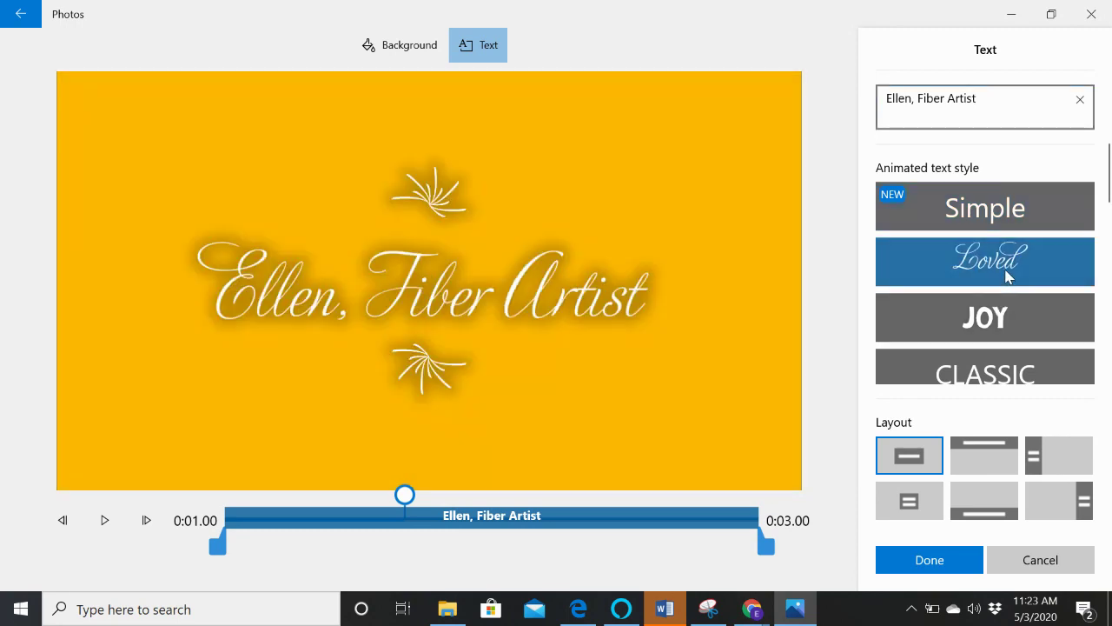
click(1040, 322)
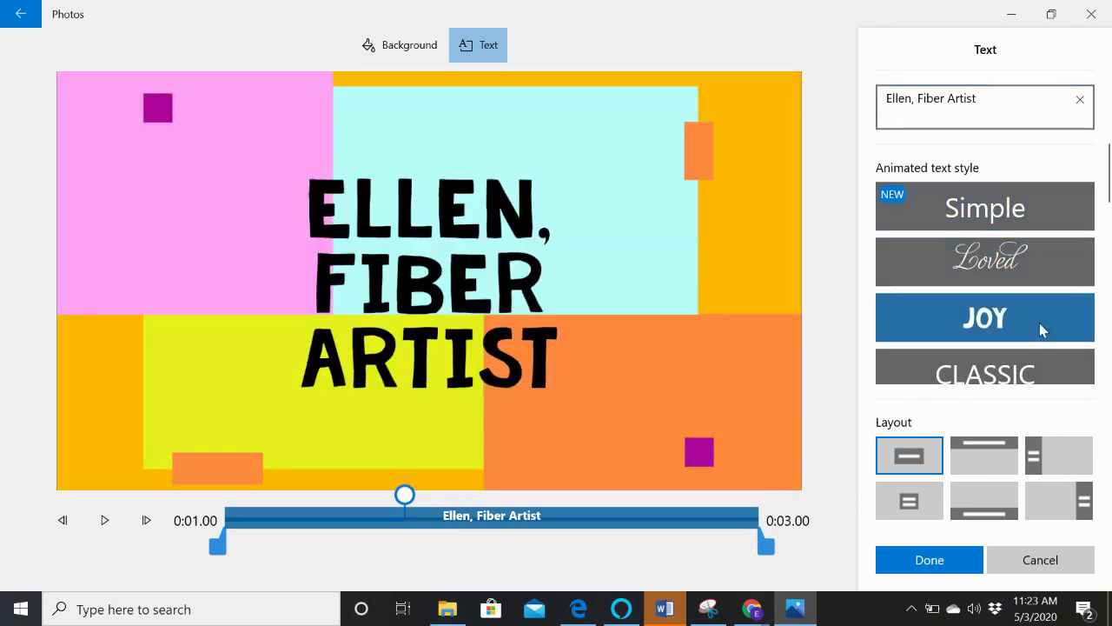
click(930, 561)
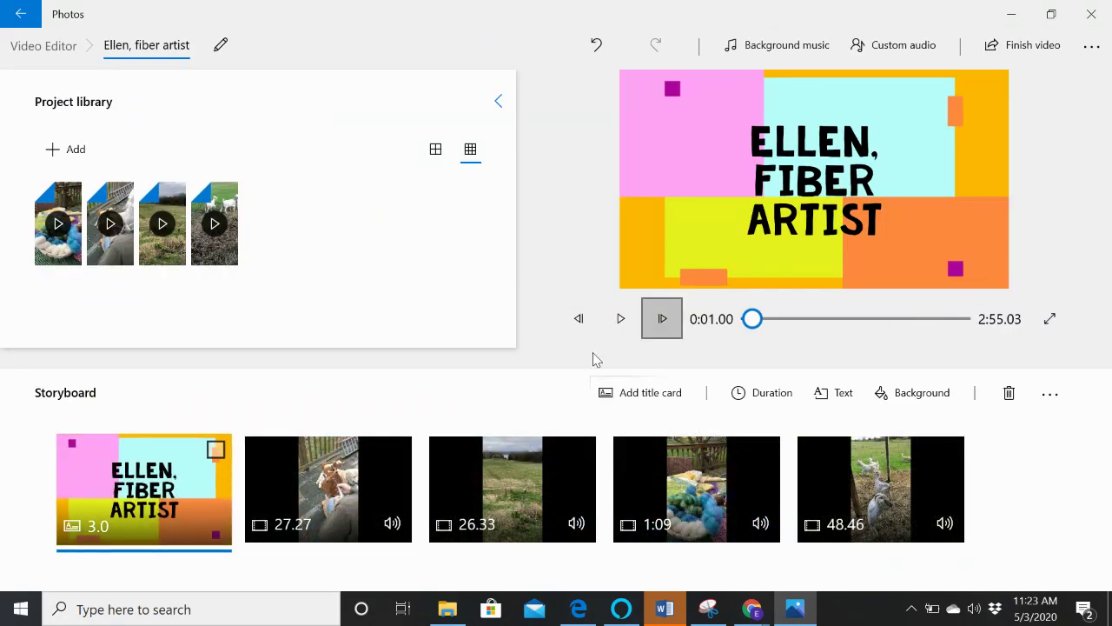
- Insert a title card, move it to the storyboard's end, and make it read 'Thank you!'
click(636, 395)
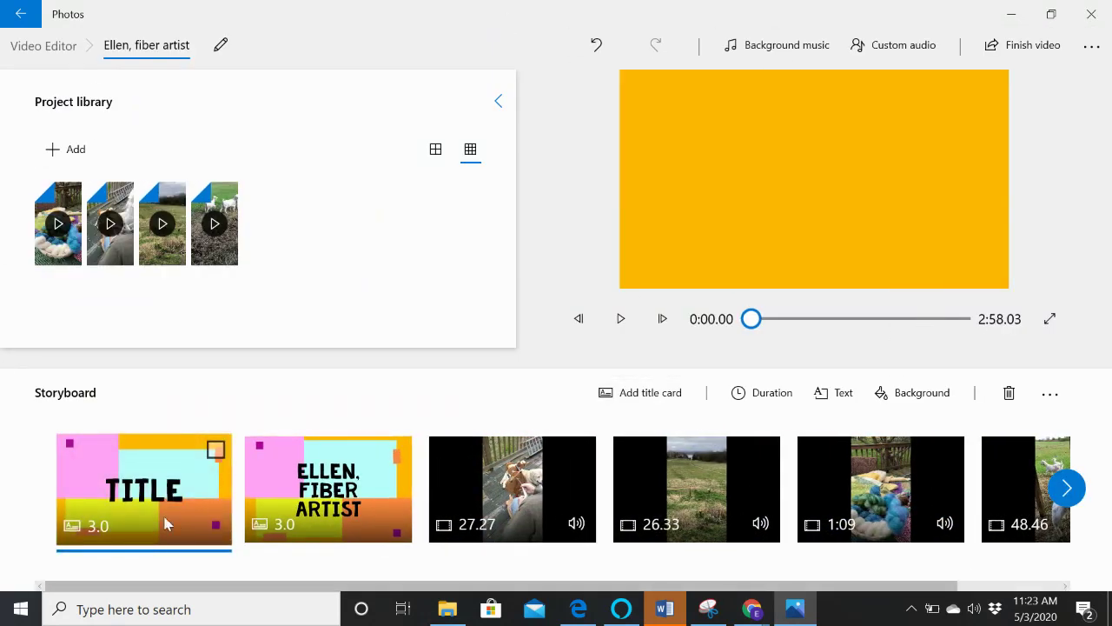
drag(152, 474, 1043, 542)
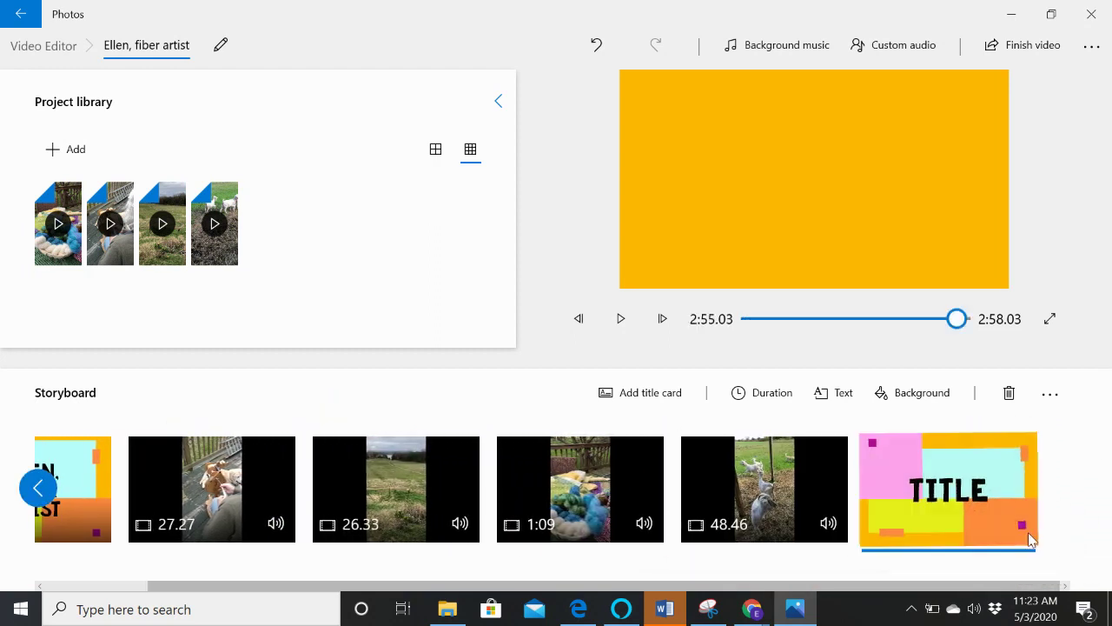
right_click(984, 503)
mouse_move(919, 356)
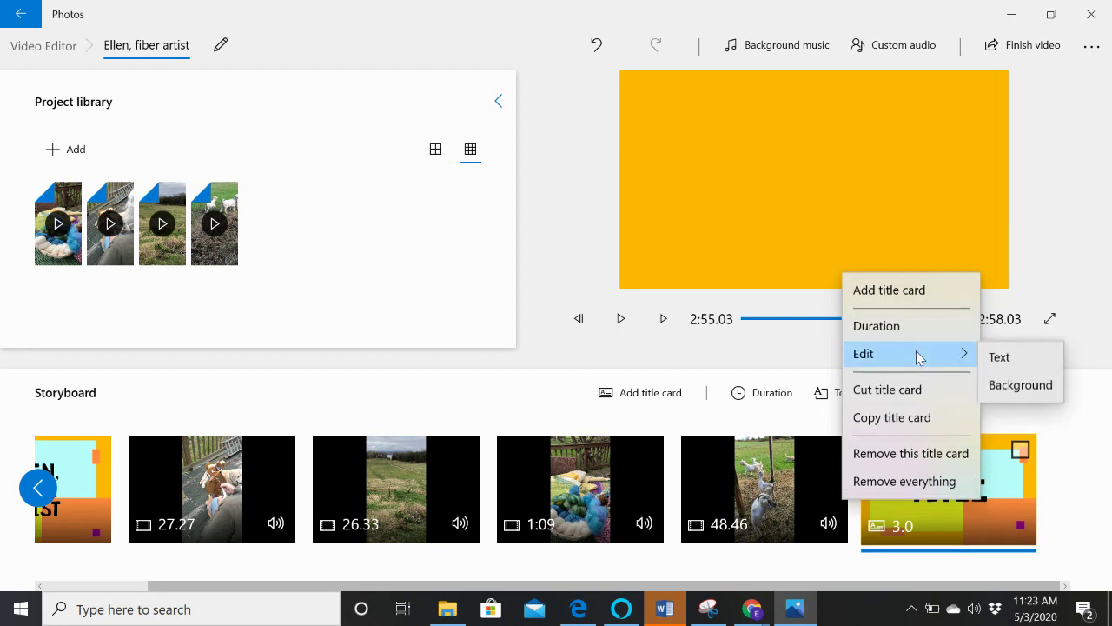
click(995, 360)
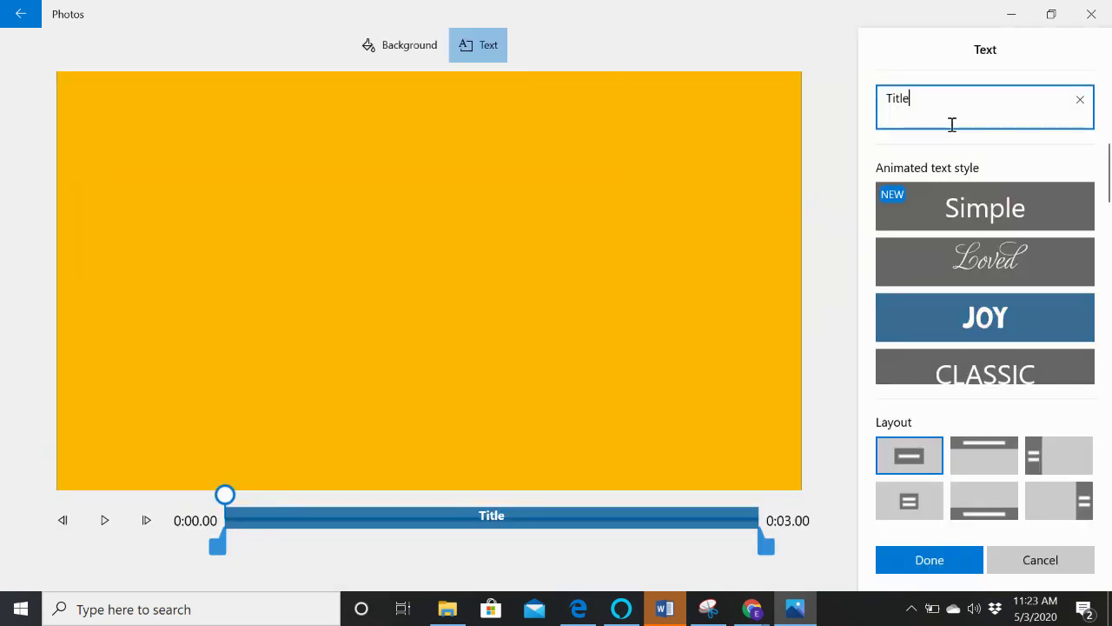
key(BackSpace)
key(BackSpace)
key(BackSpace)
key(BackSpace)
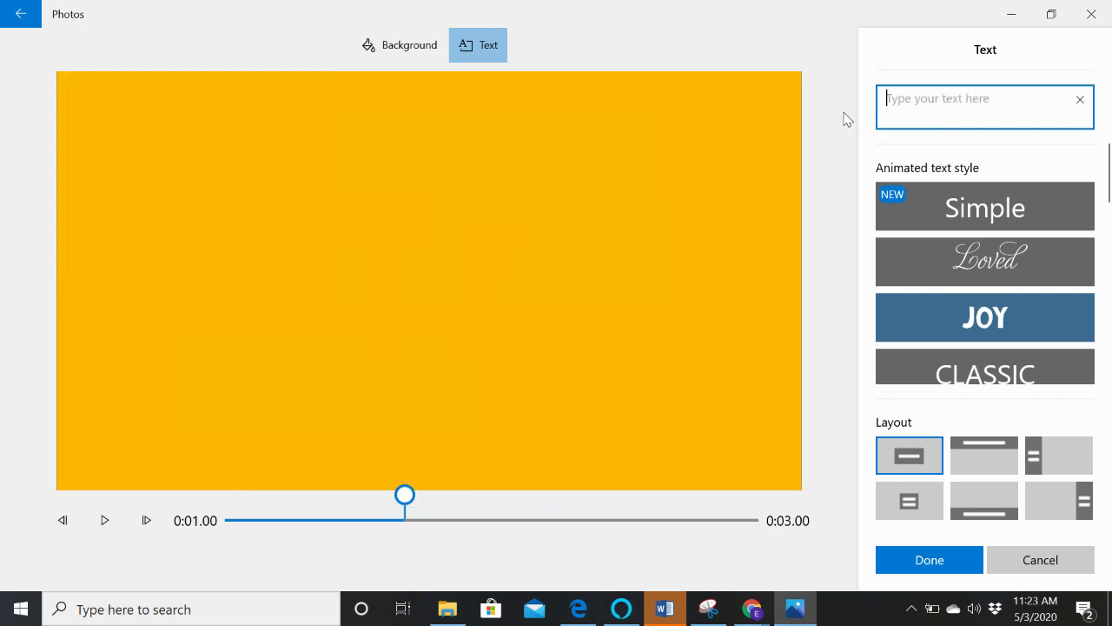
text(Thank)
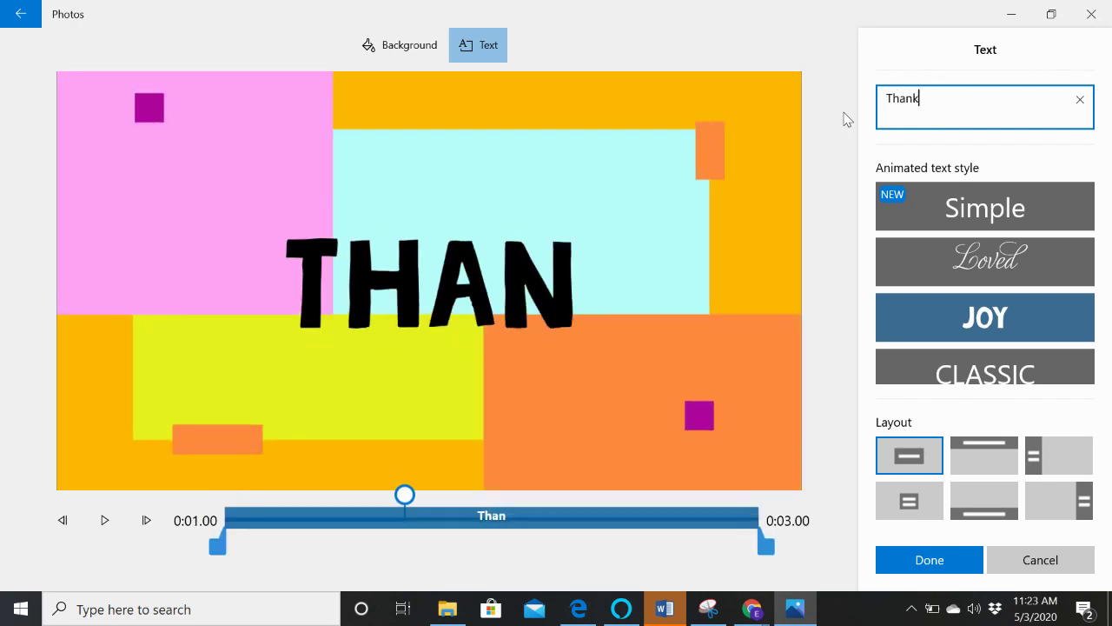
text( you!)
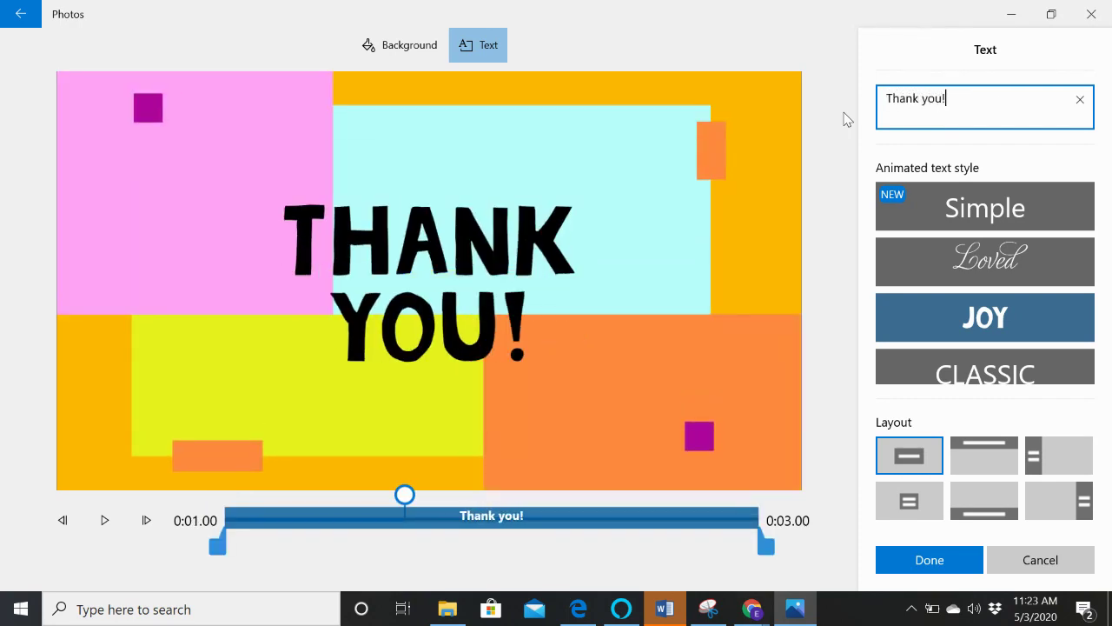
click(934, 560)
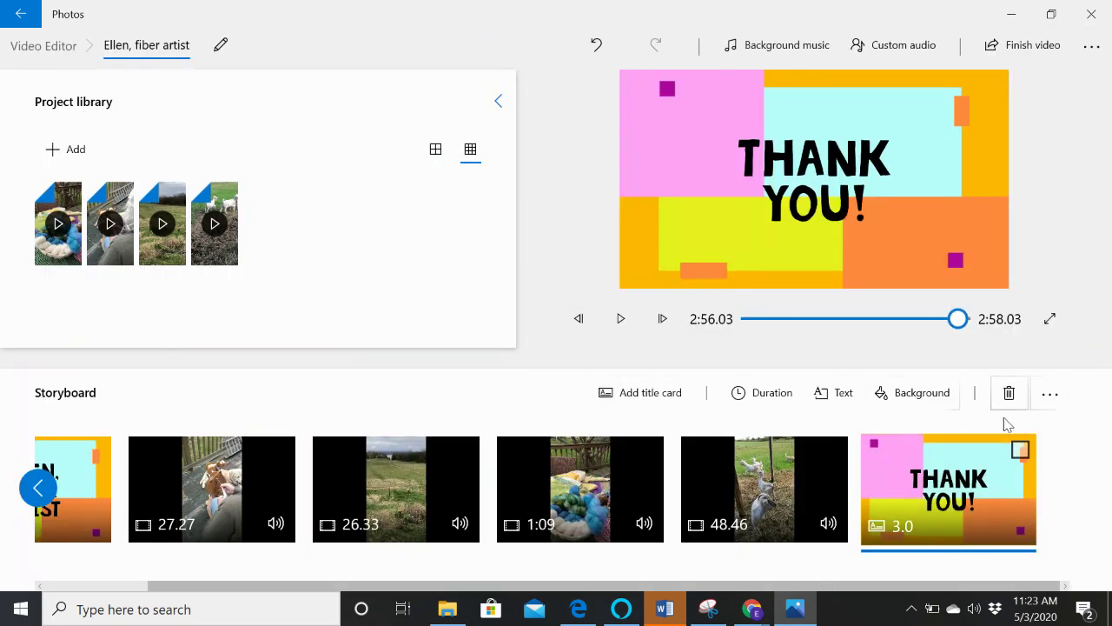
- Start exporting the finished video at Medium 720p quality
click(1029, 50)
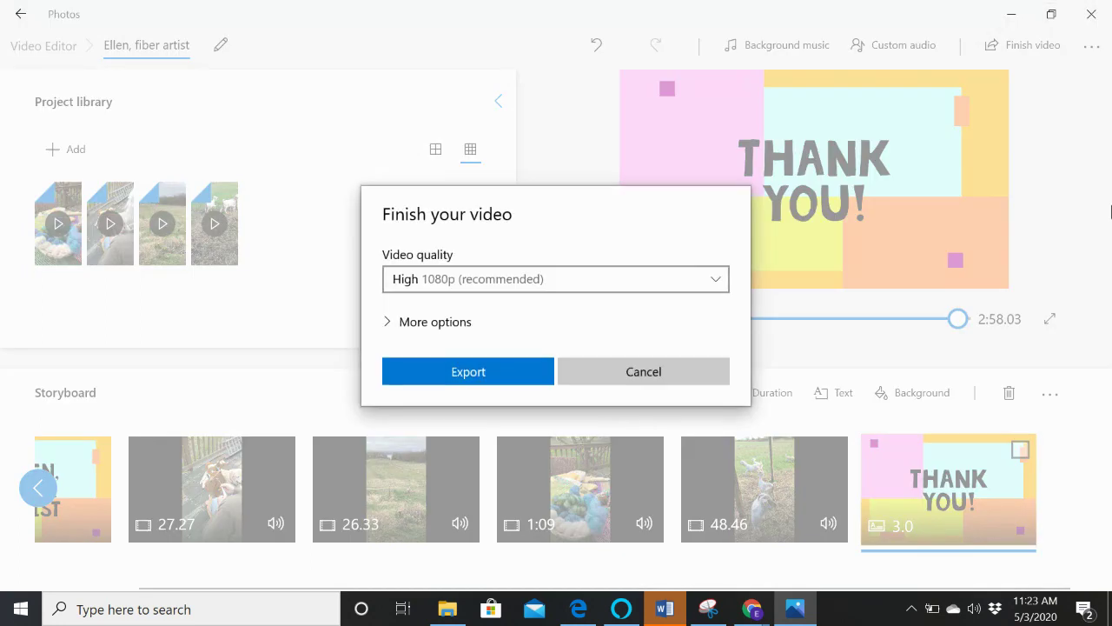
click(715, 284)
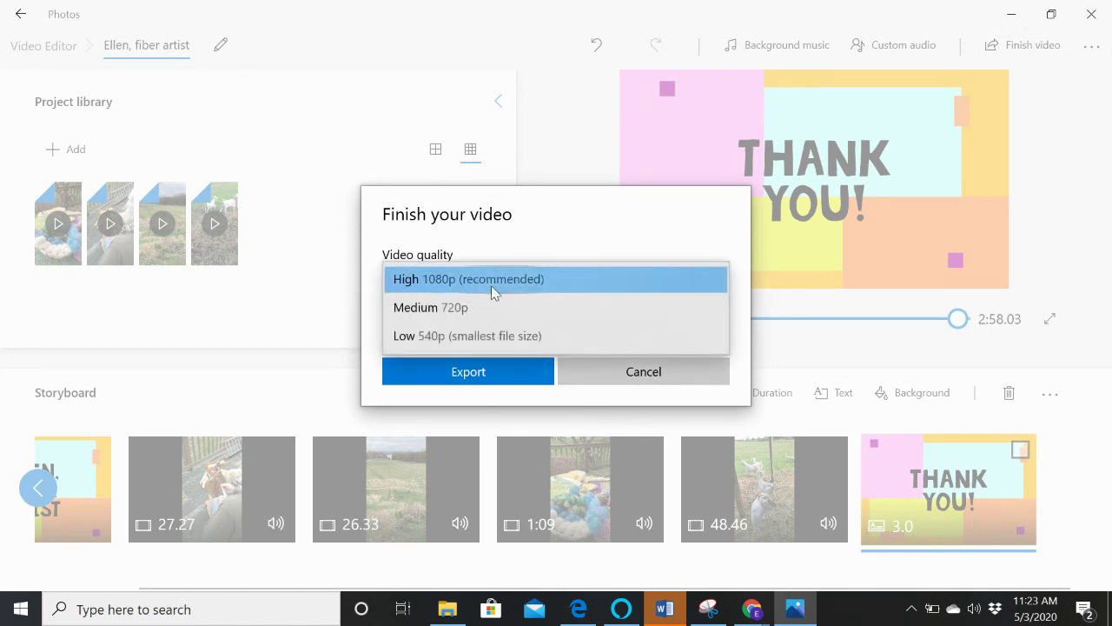
click(436, 310)
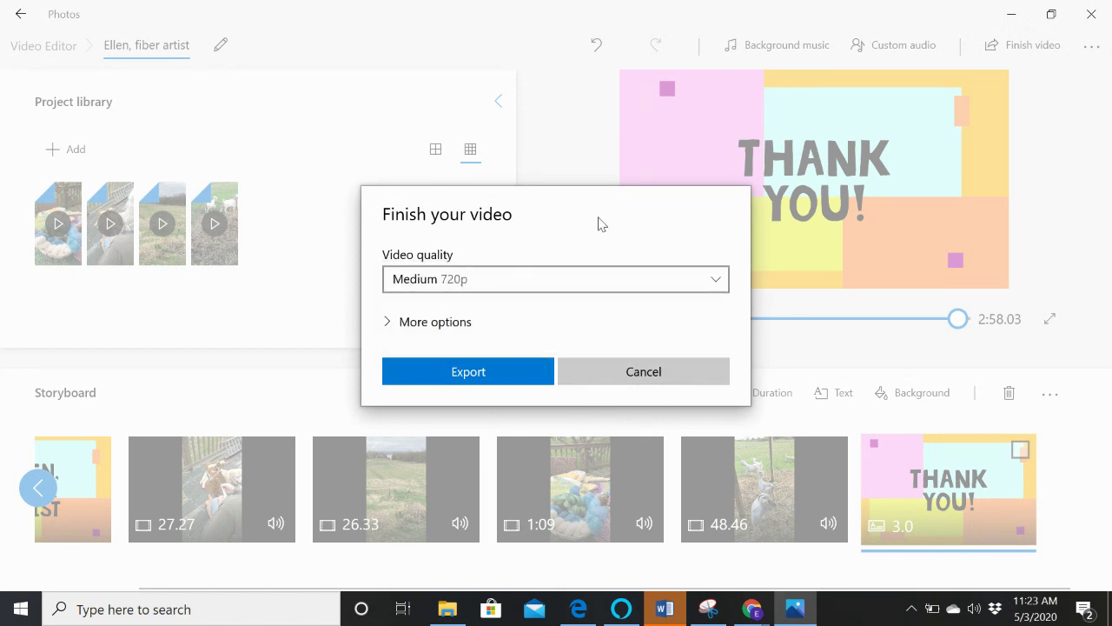
click(483, 372)
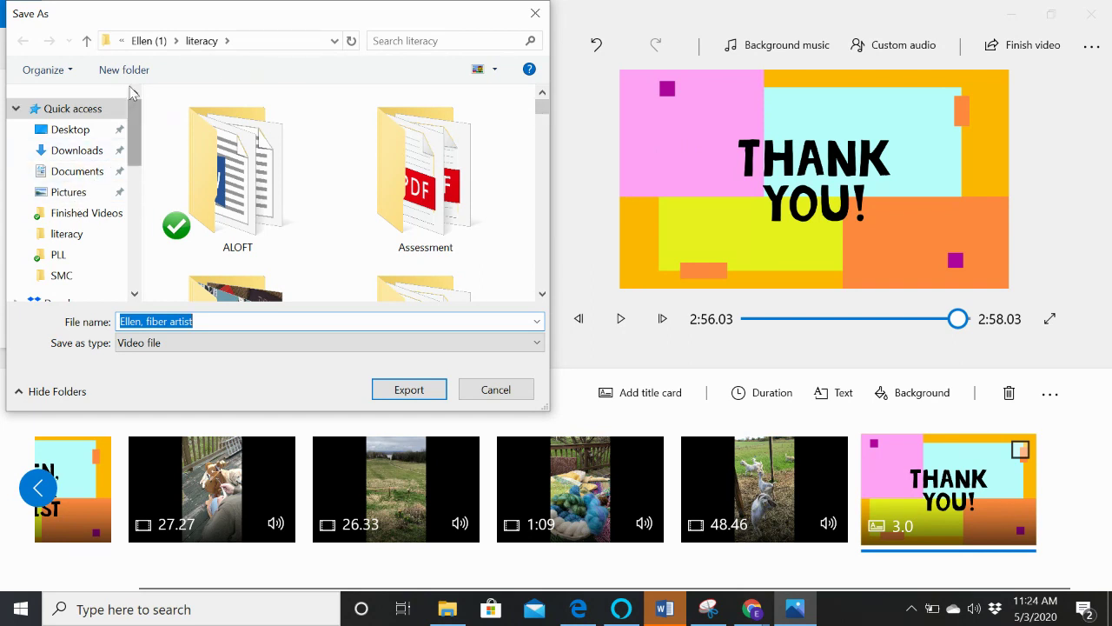
- Browse the save locations to Dropbox and open the Yellow dog farm folder
click(121, 41)
click(122, 40)
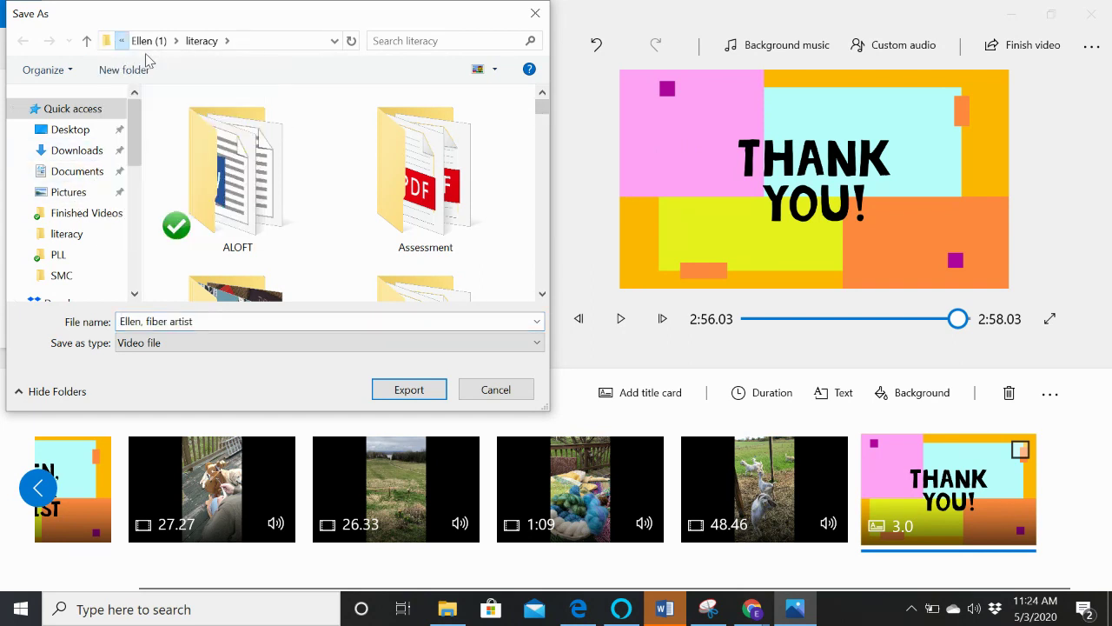
click(175, 41)
click(122, 40)
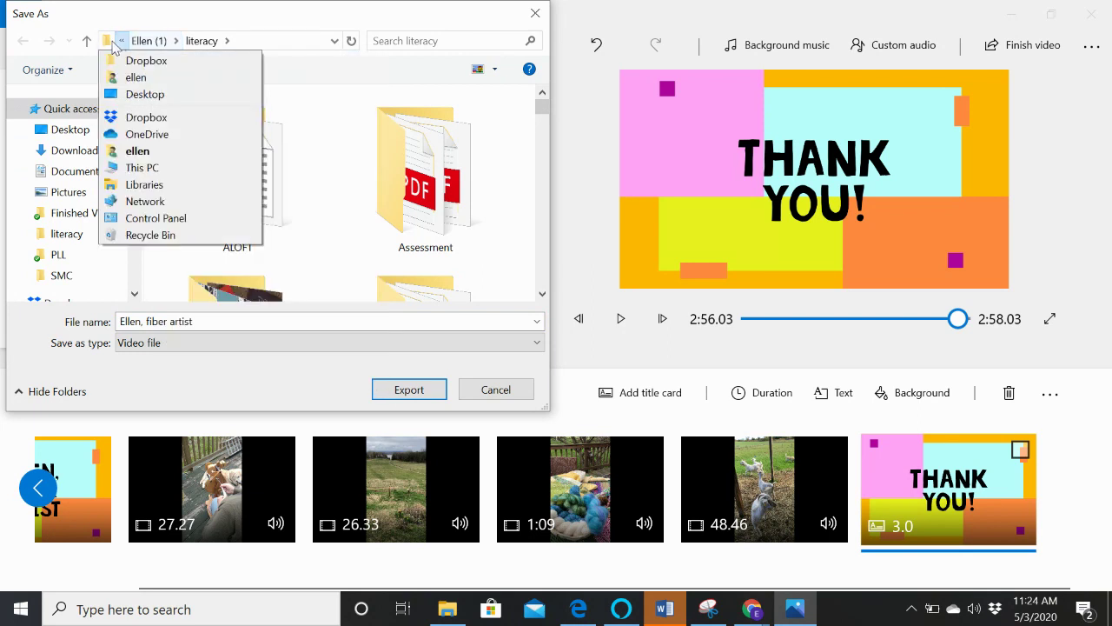
click(146, 118)
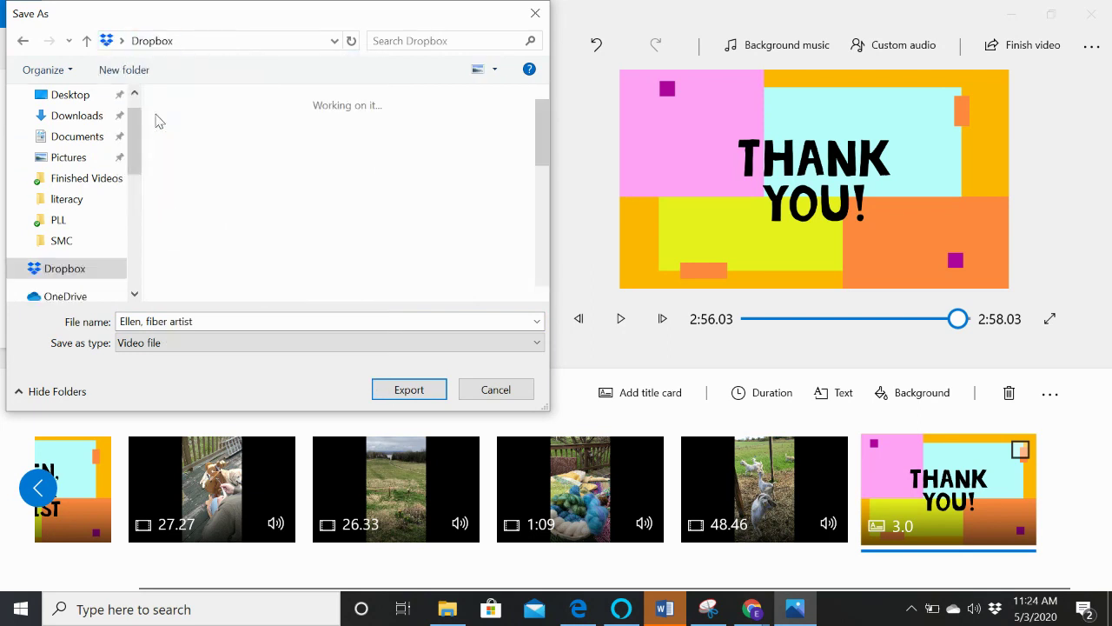
scroll(435, 231, down, 5)
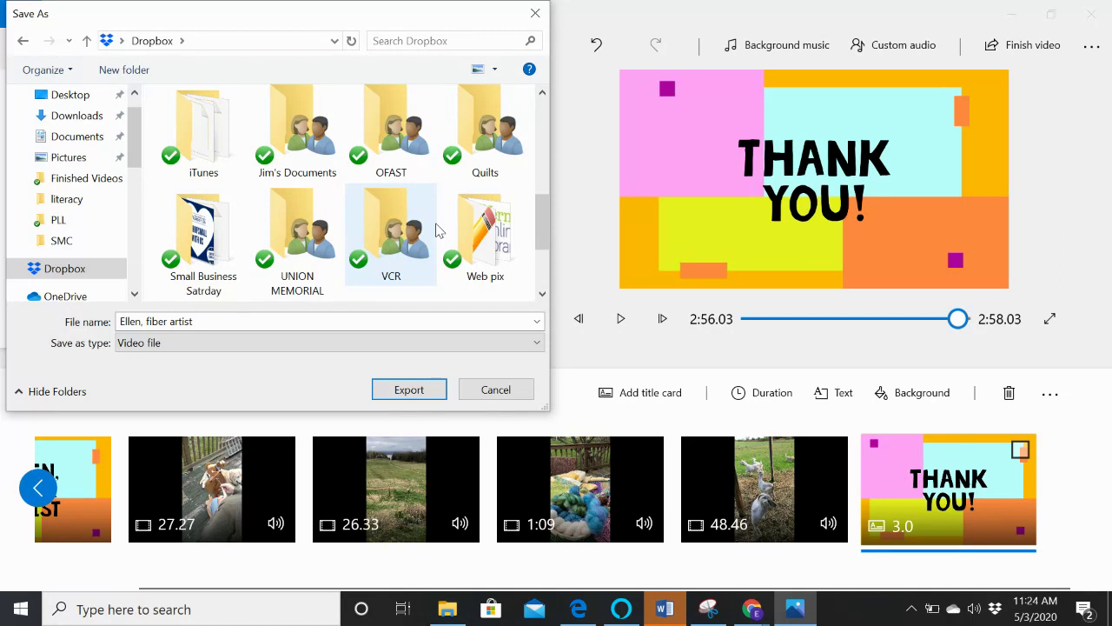
scroll(438, 229, down, 1)
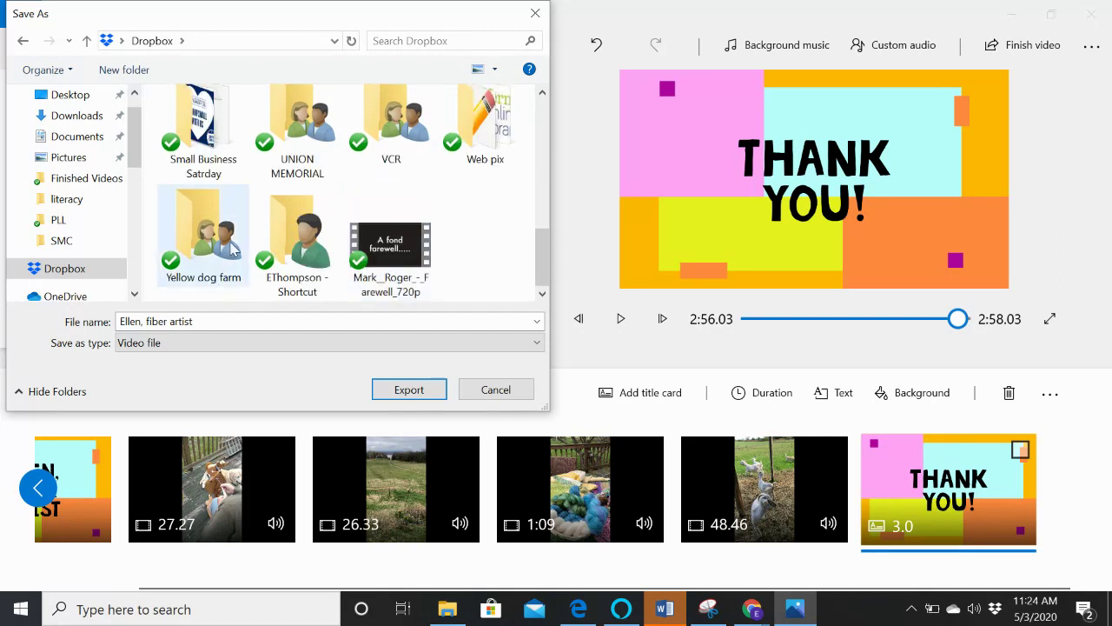
click(170, 212)
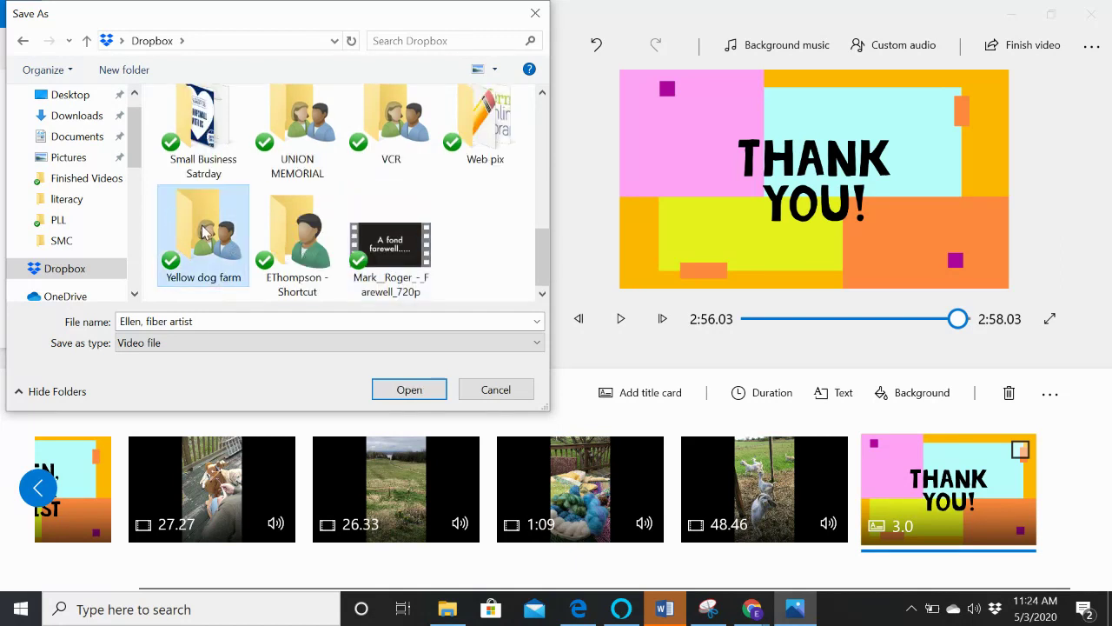
double_click(204, 230)
- Save the video as 'Ellen, fiber artist' in the VIDEOS folder and start the export
scroll(527, 174, down, 4)
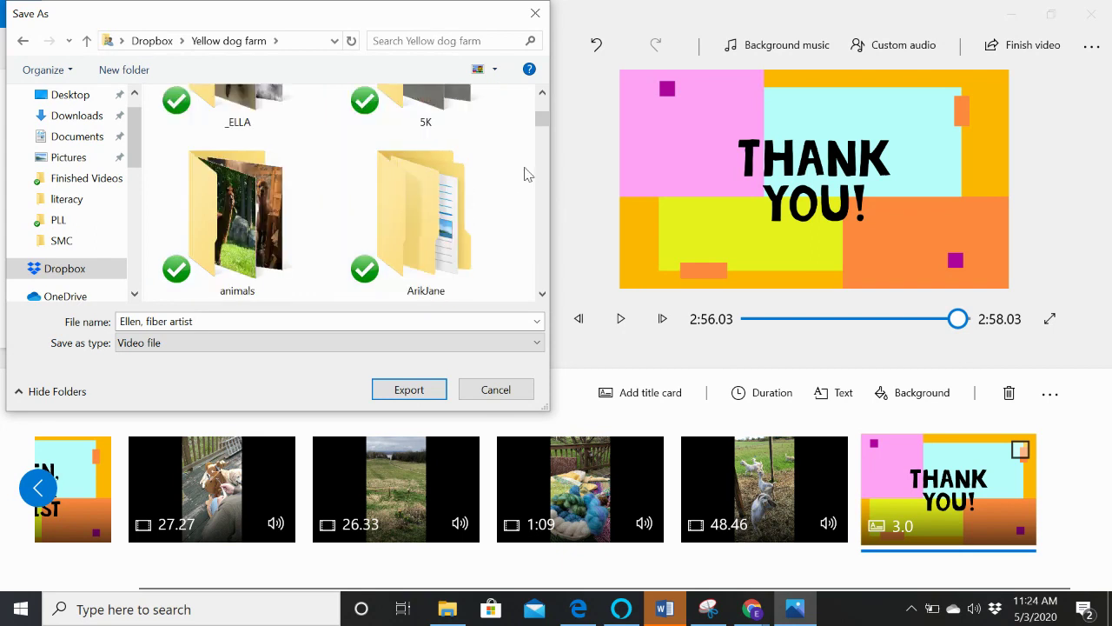
scroll(525, 174, down, 6)
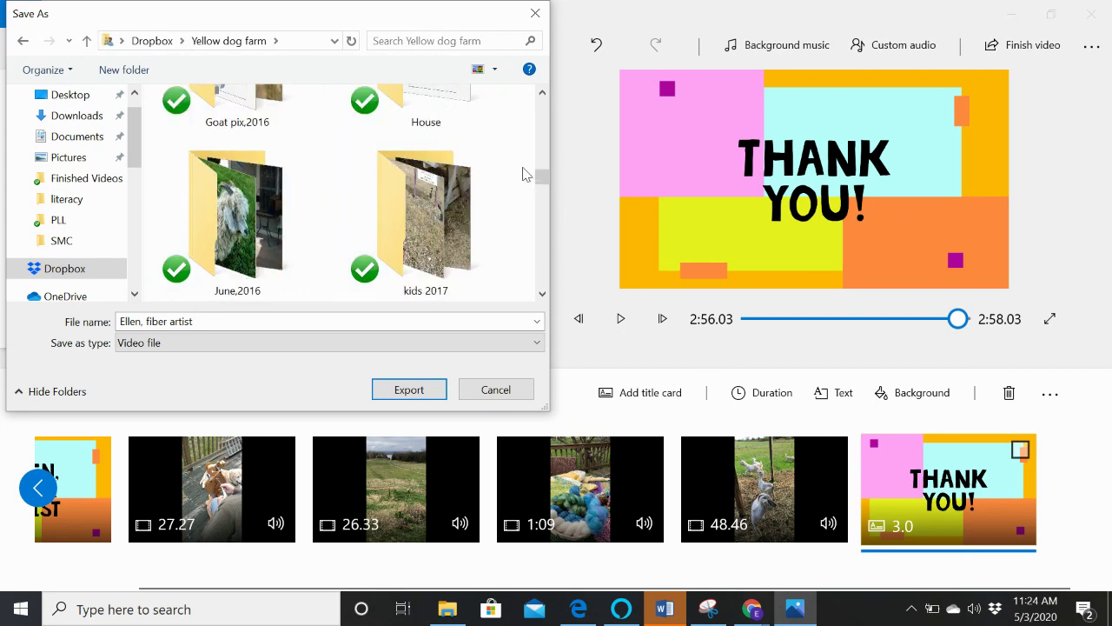
scroll(525, 175, down, 6)
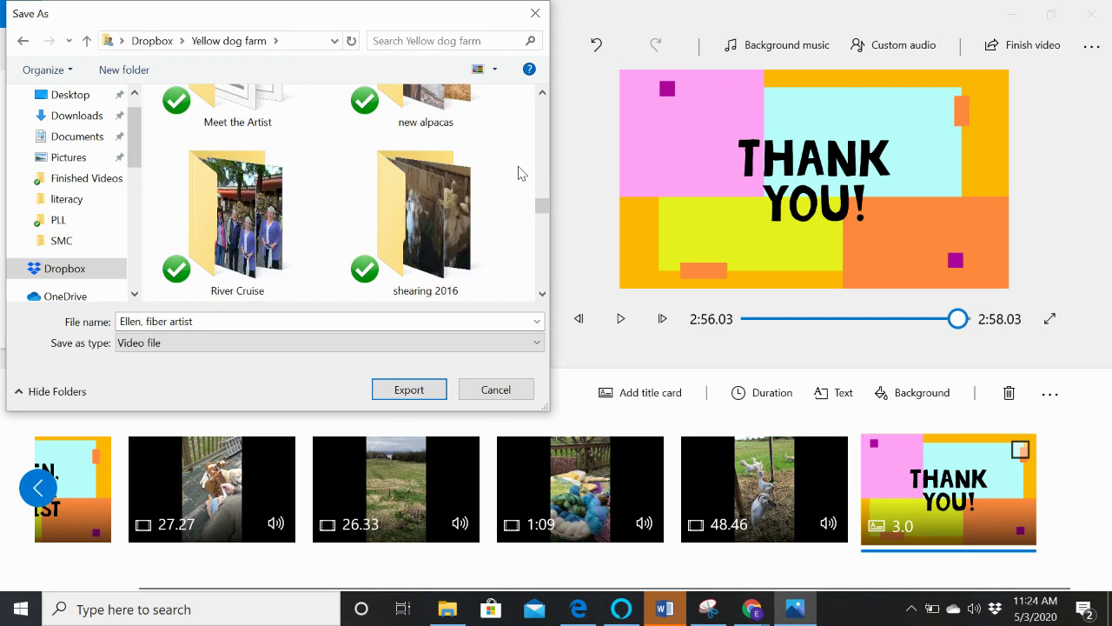
scroll(522, 174, down, 2)
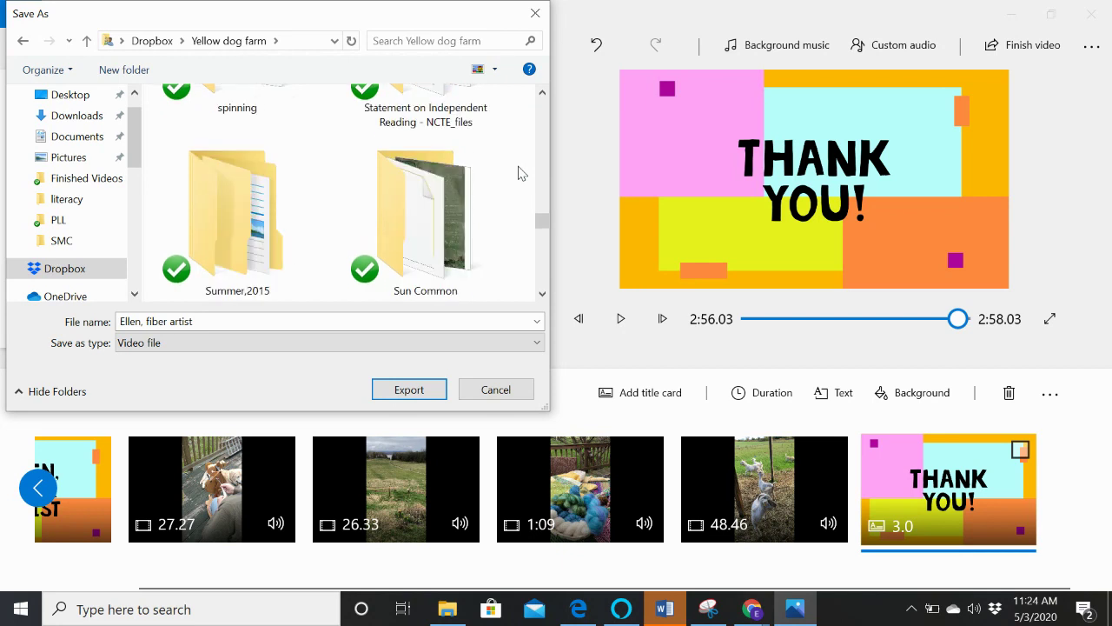
scroll(521, 174, down, 4)
scroll(521, 174, down, 2)
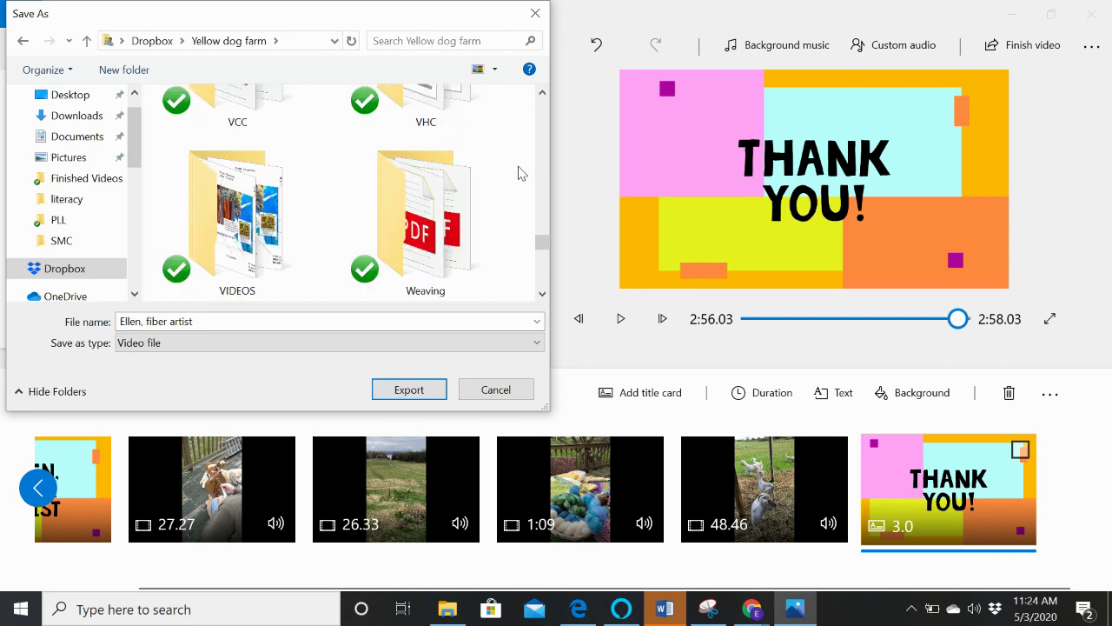
click(254, 213)
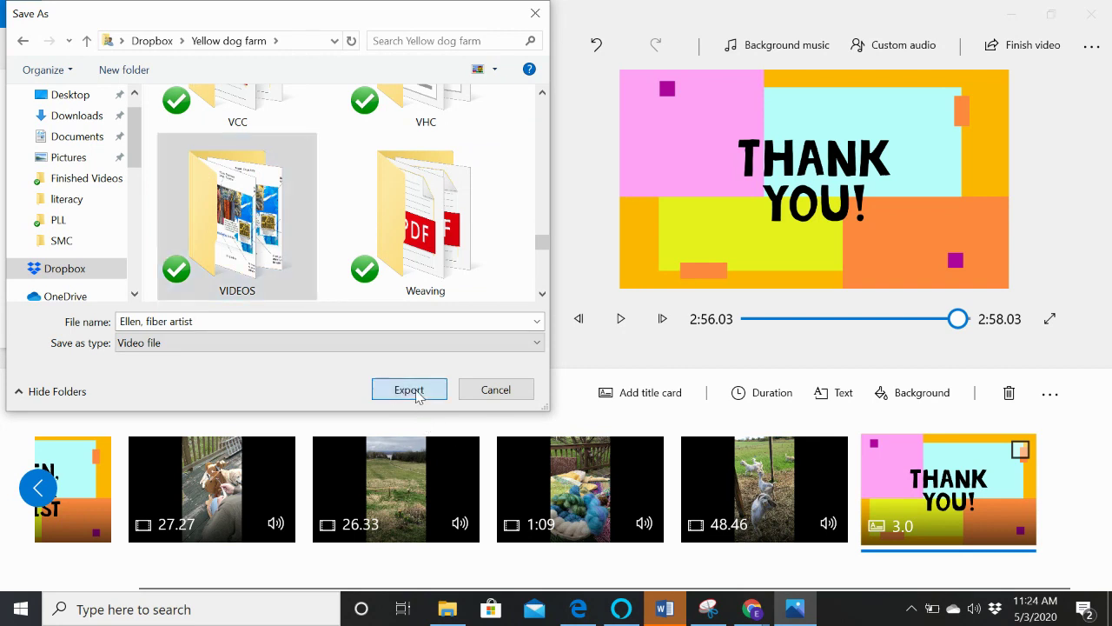
click(418, 390)
click(418, 394)
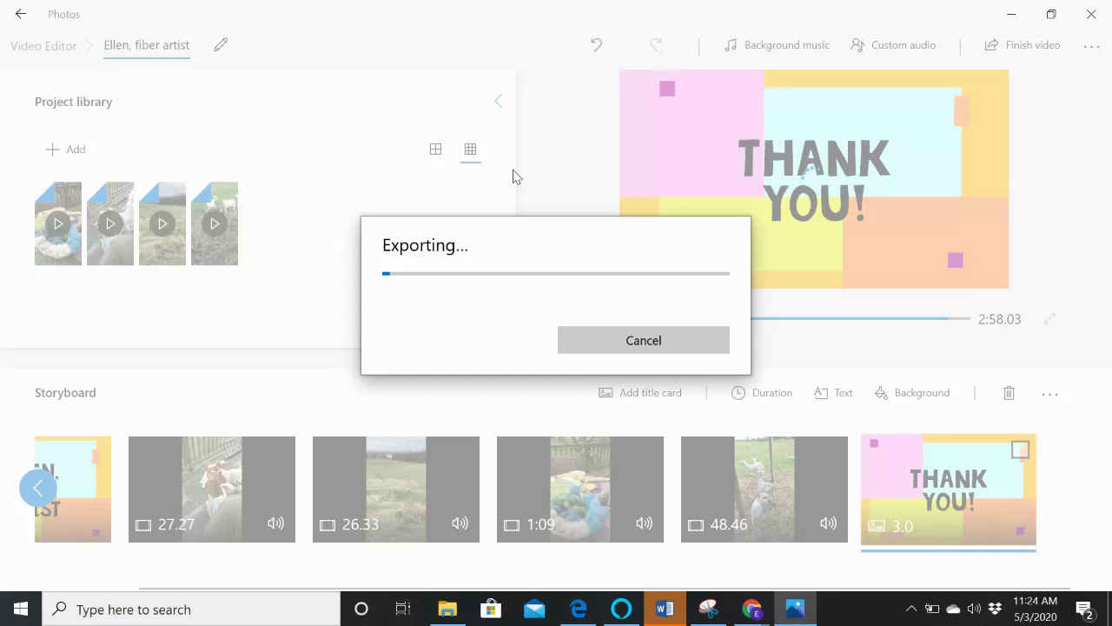
- Switch from the running export to the 'VCC, Virtual OSW, 2020' Google Slides window
mouse_move(752, 609)
click(710, 548)
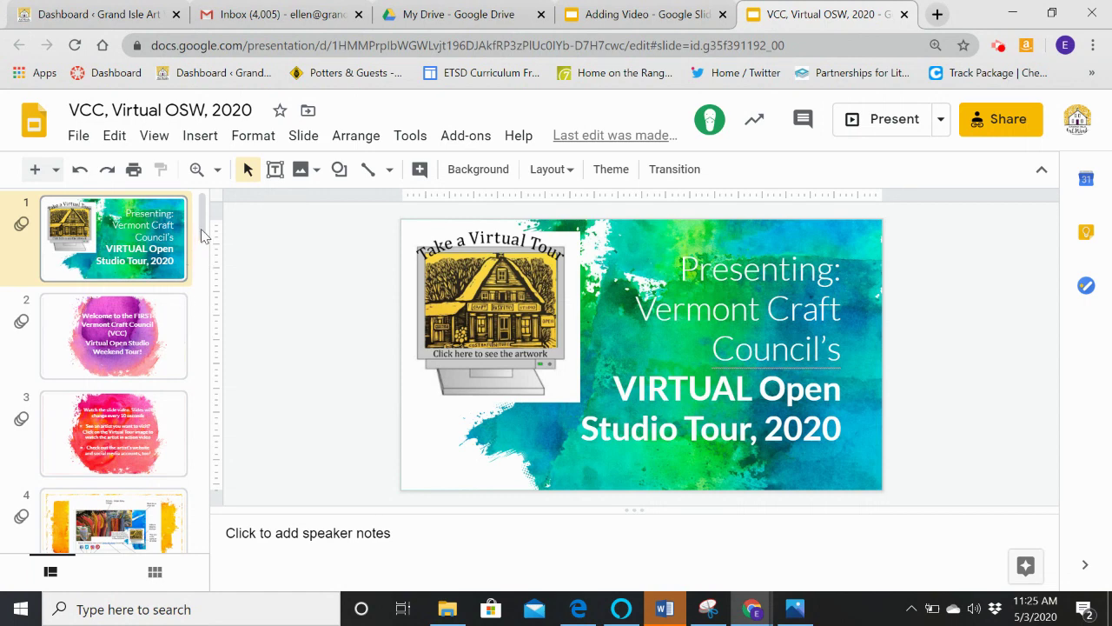
- Go to slide 5 and check the YouTube link on its Take a Virtual Tour image
scroll(201, 241, down, 3)
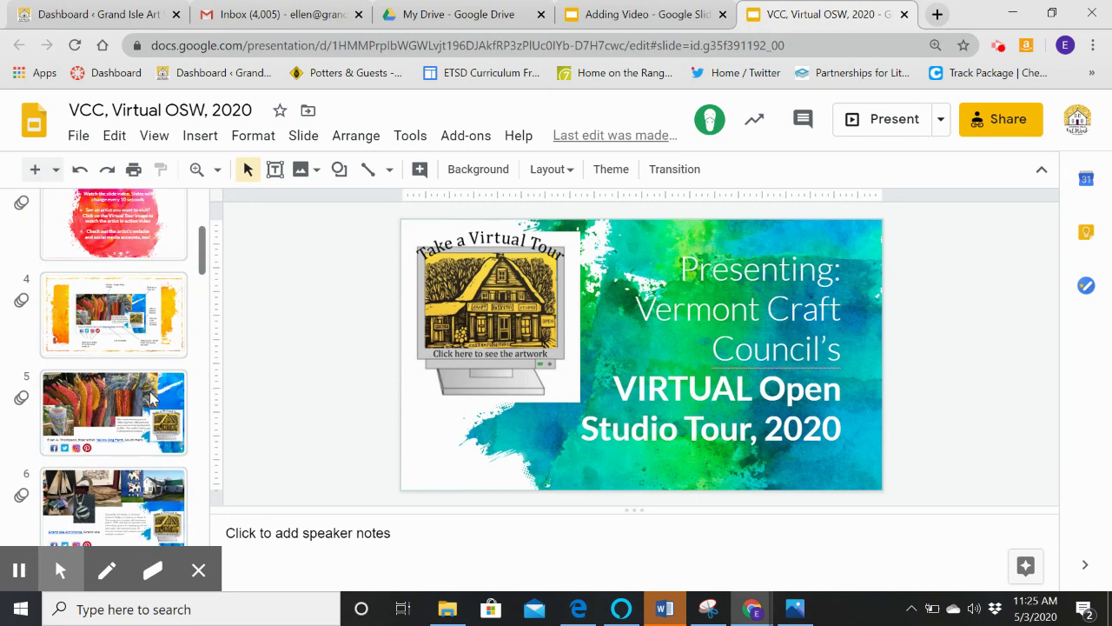
scroll(124, 345, down, 1)
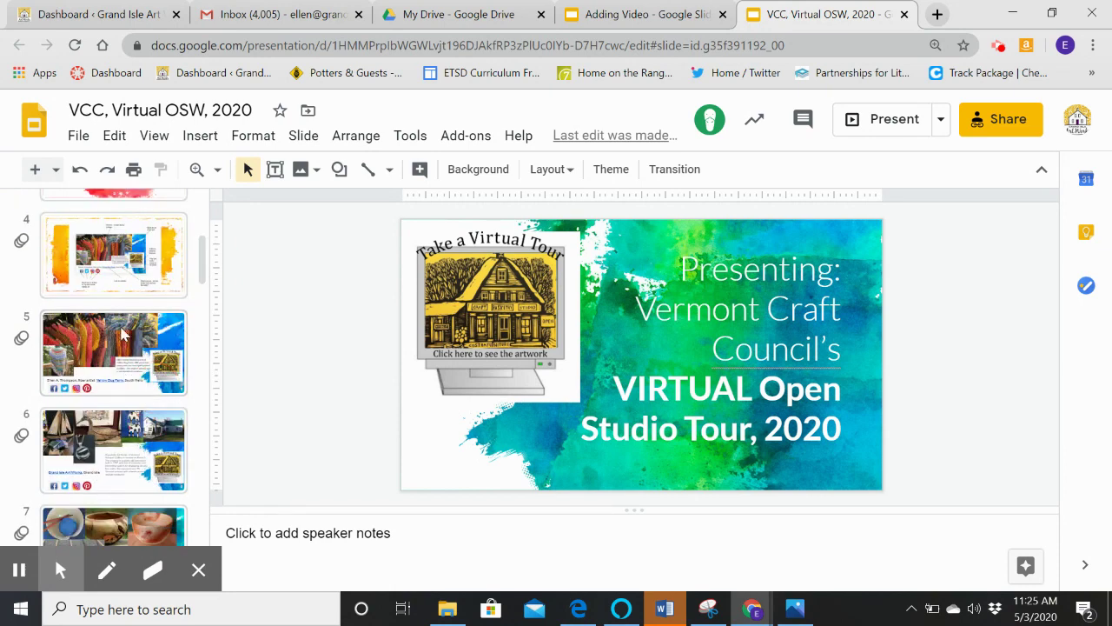
click(121, 330)
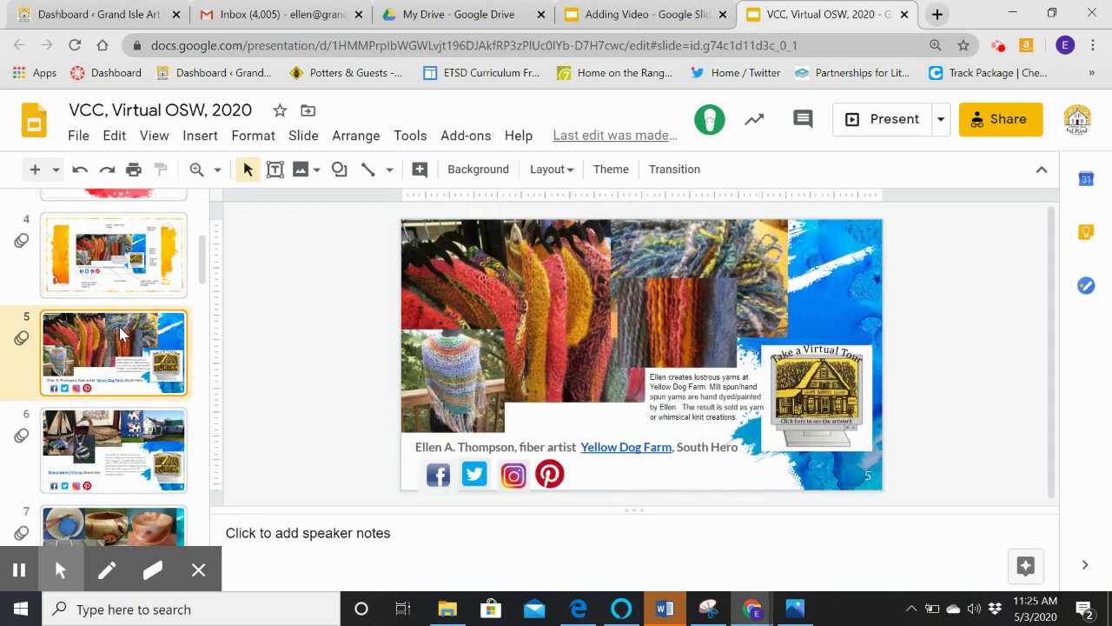
click(810, 376)
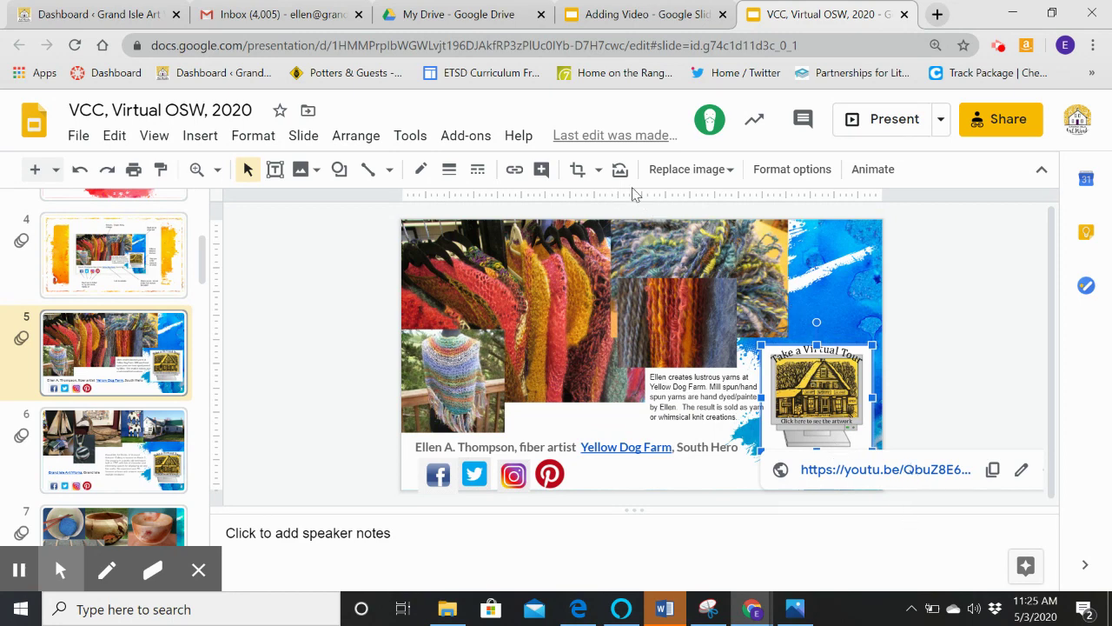
click(516, 177)
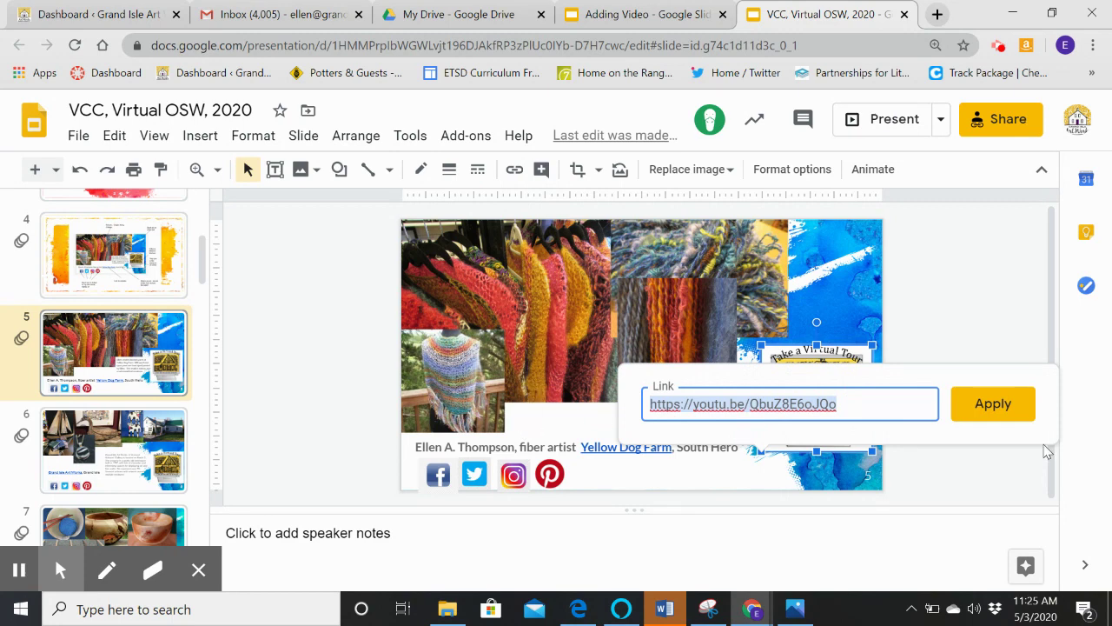
click(982, 280)
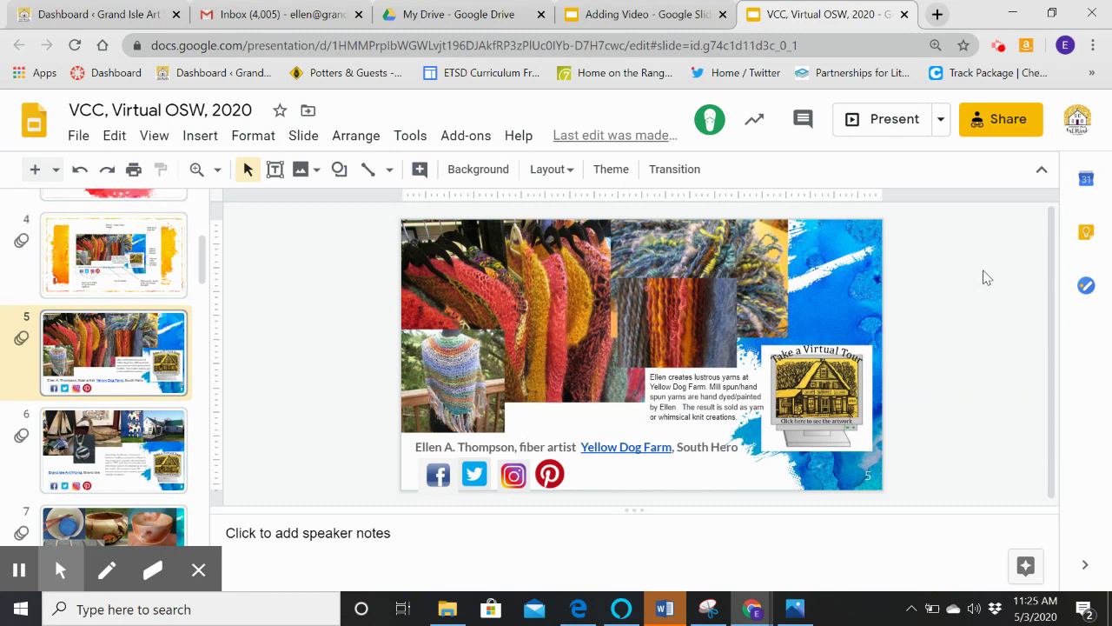
click(792, 611)
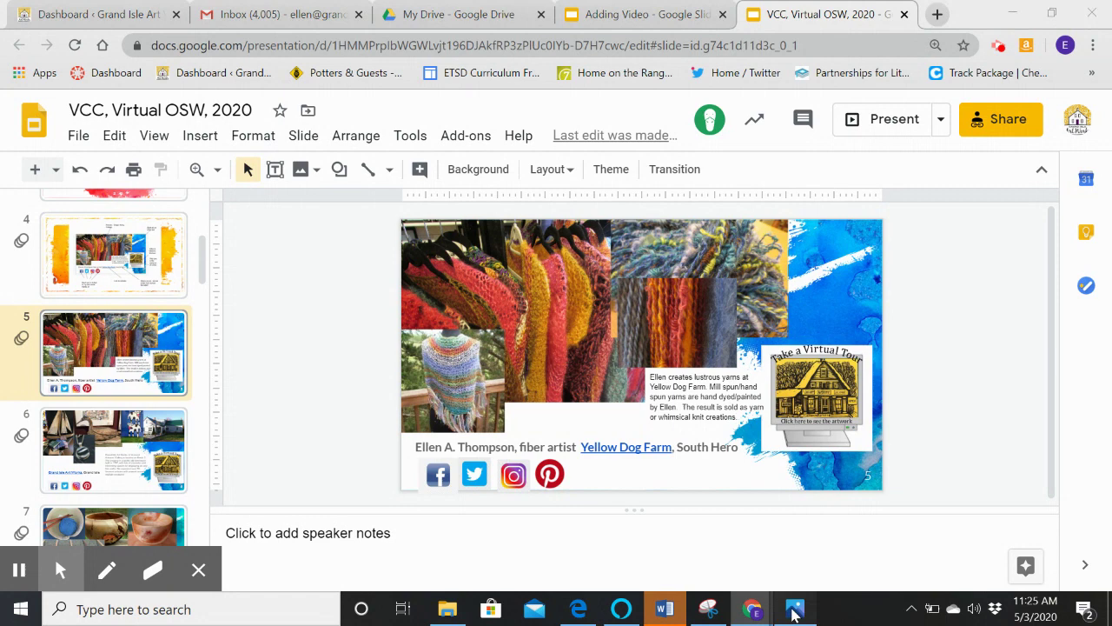
- Pause the exported 'Ellen, fiber artist' video, close the player, and return to the browser
click(793, 611)
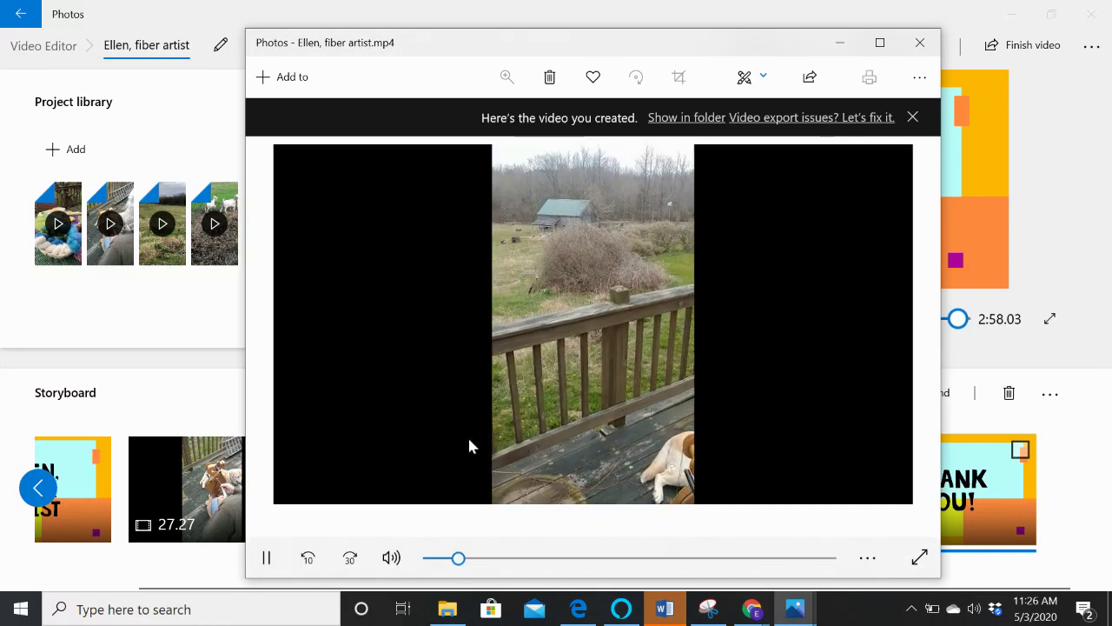
click(267, 557)
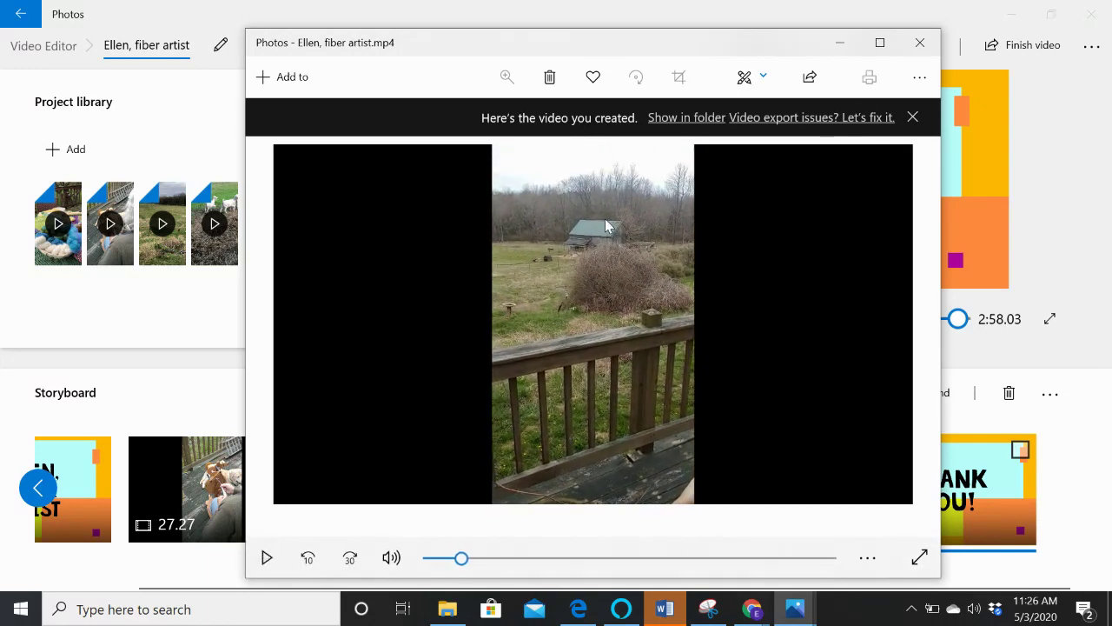
click(840, 45)
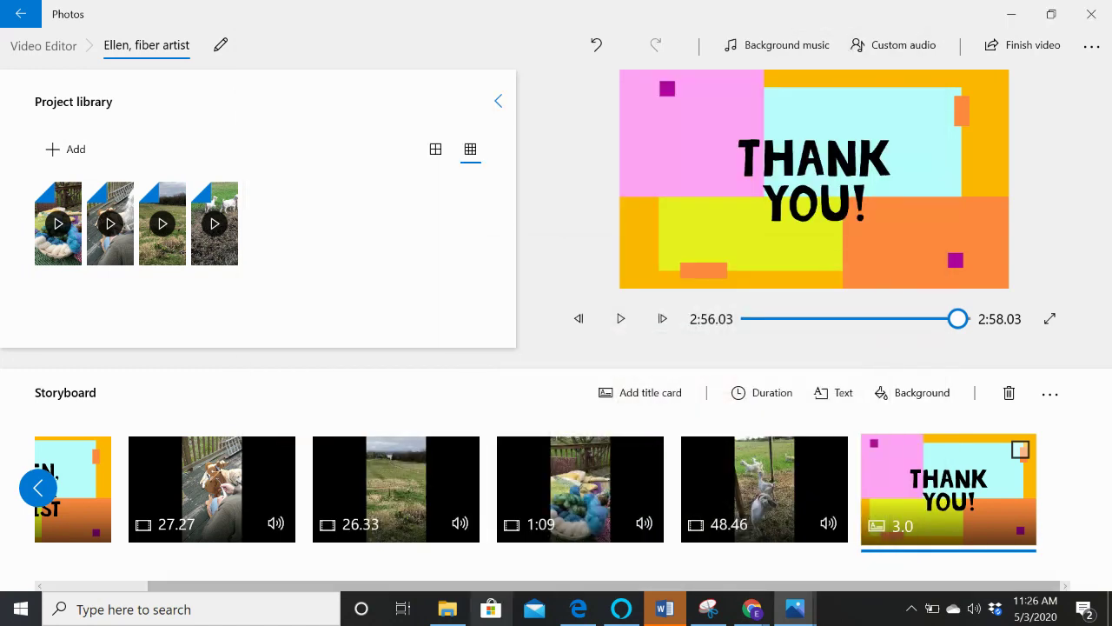
click(752, 610)
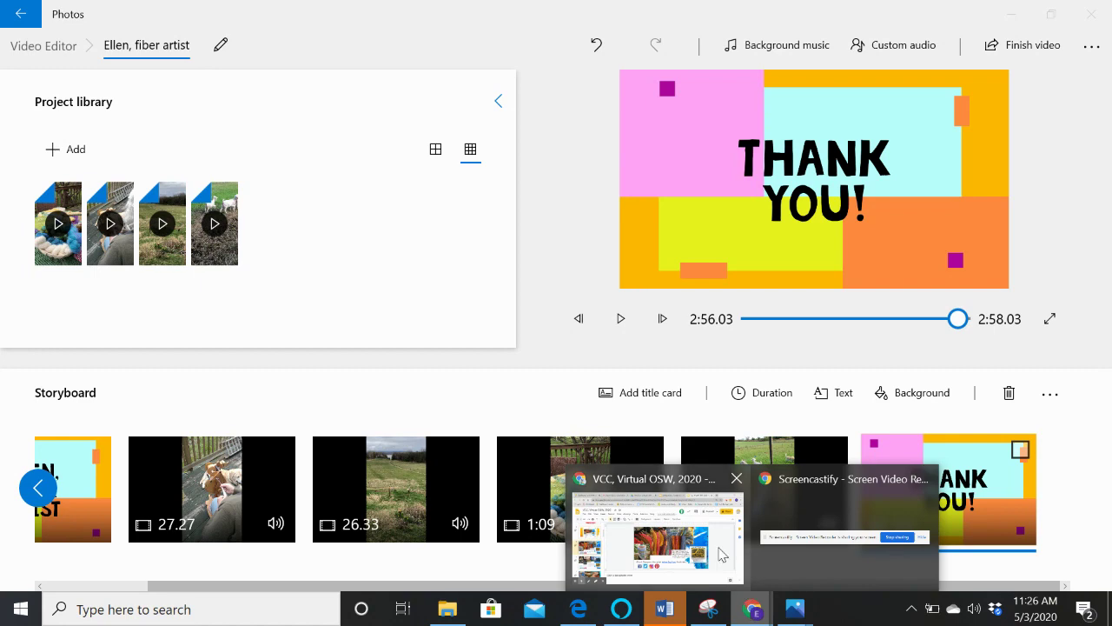
click(735, 526)
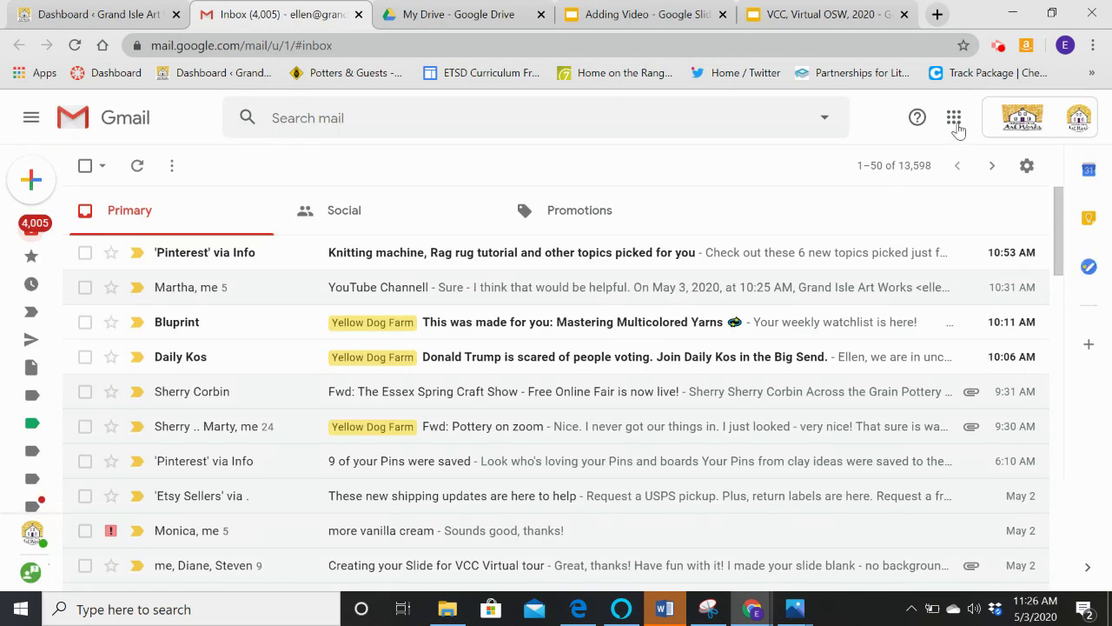
- Launch YouTube from Gmail's Google apps list
click(953, 118)
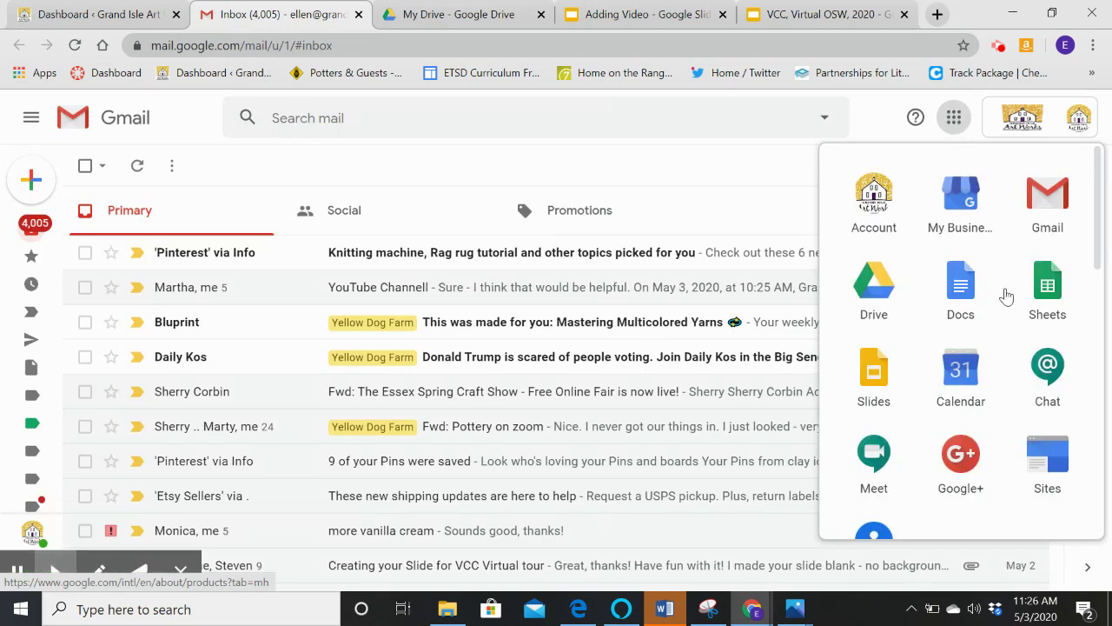
click(954, 118)
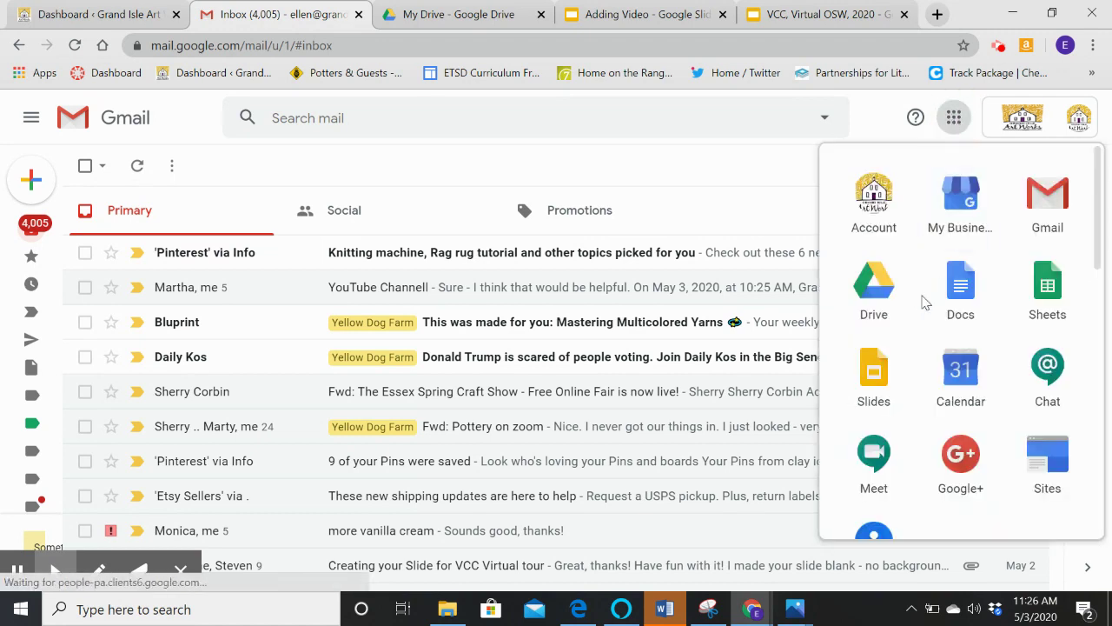
drag(1098, 261, 1110, 348)
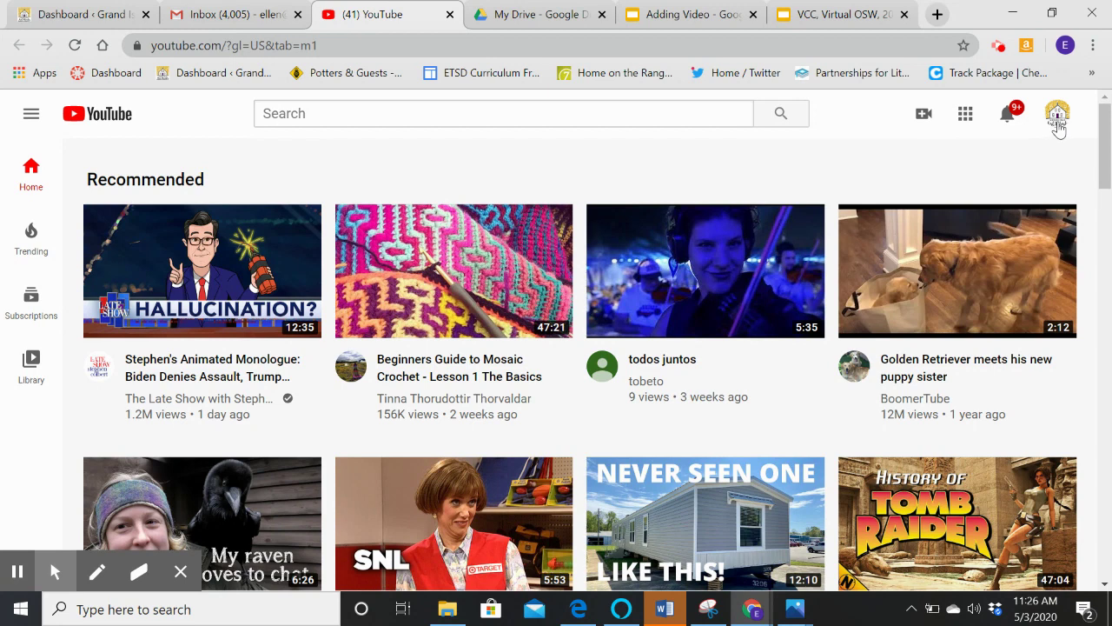
- Open YouTube Studio from the account menu and start a new upload
click(1058, 122)
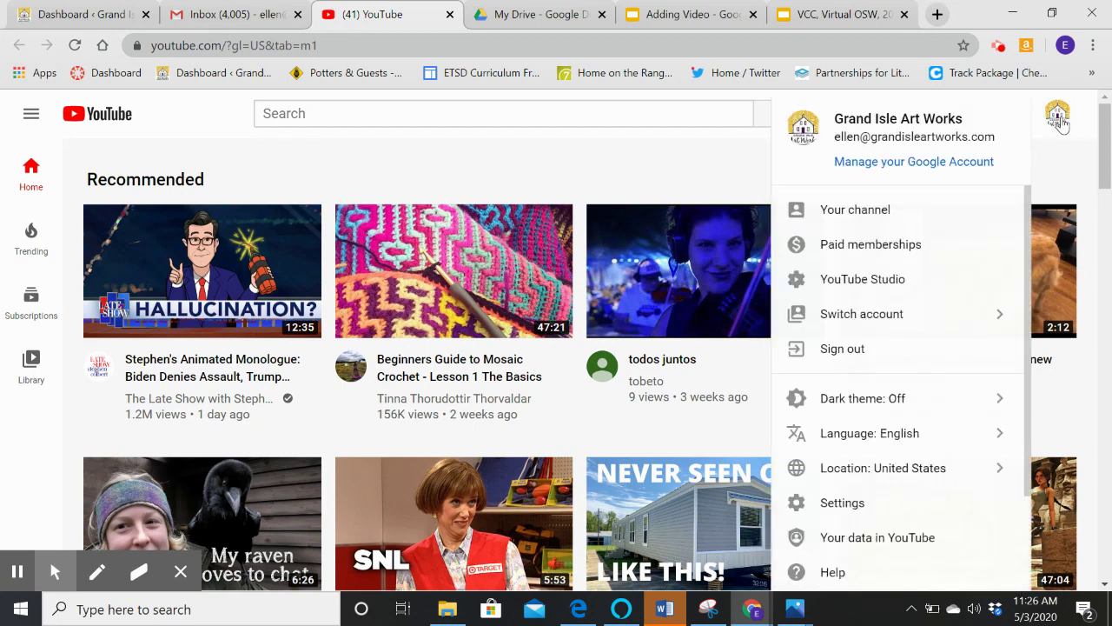
click(844, 279)
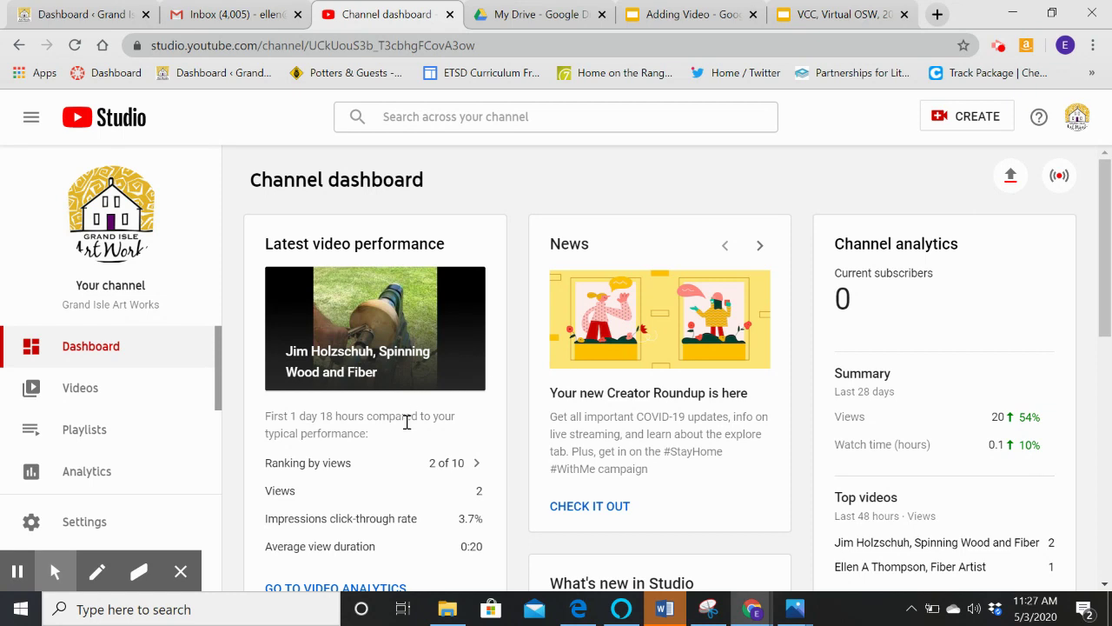
click(1011, 176)
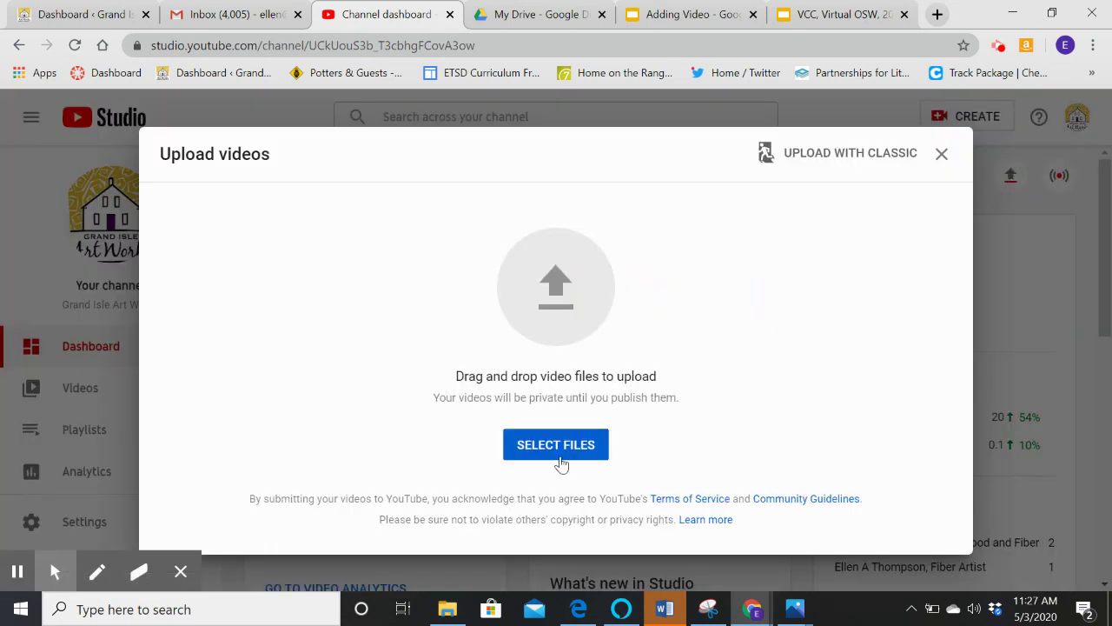
- Select 'Ellen, fiber artist' from the VIDEOS folder to begin uploading it
click(558, 448)
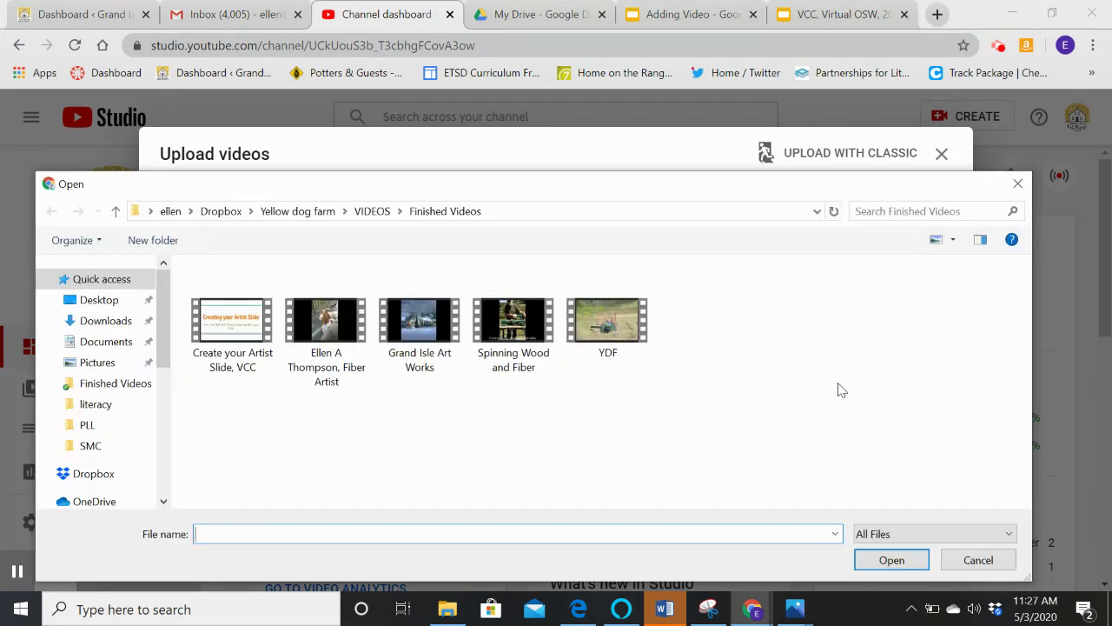
click(372, 212)
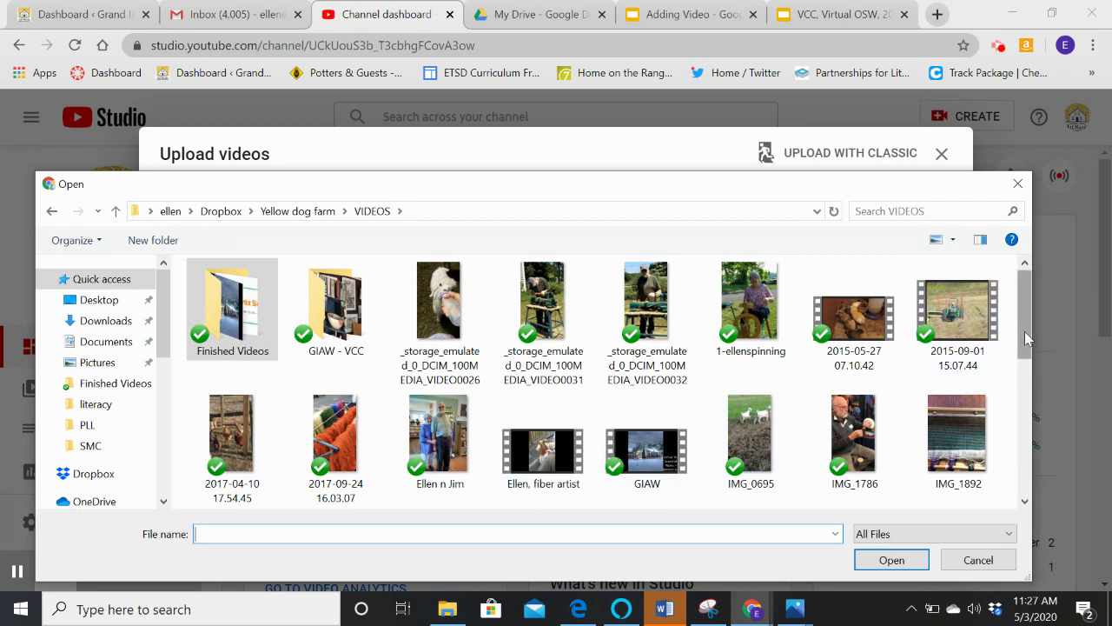
drag(1024, 331, 1011, 372)
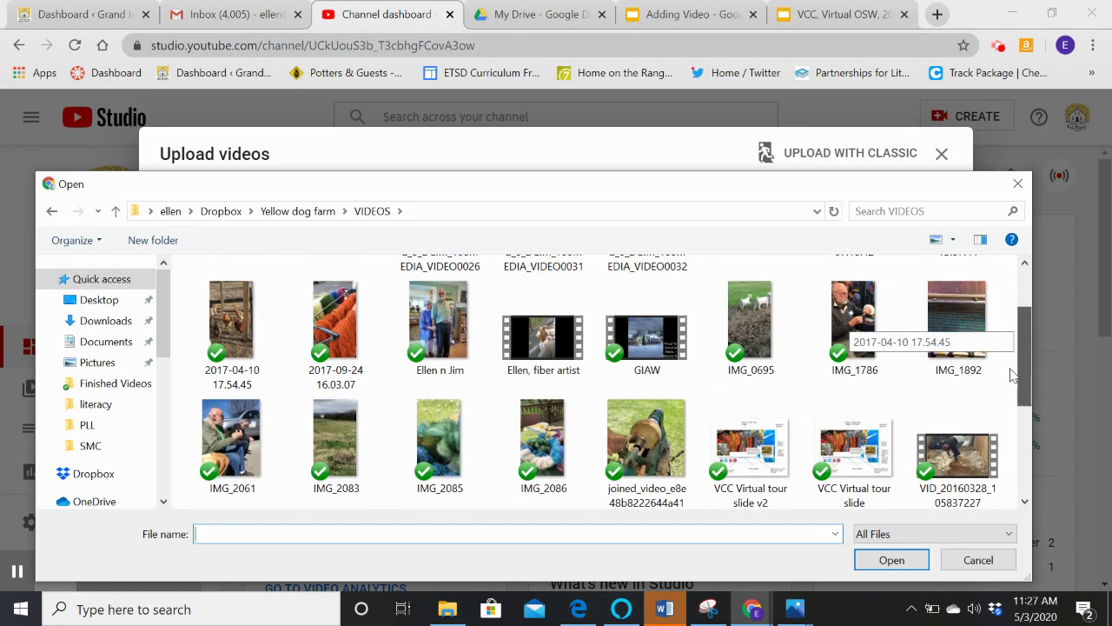
click(549, 339)
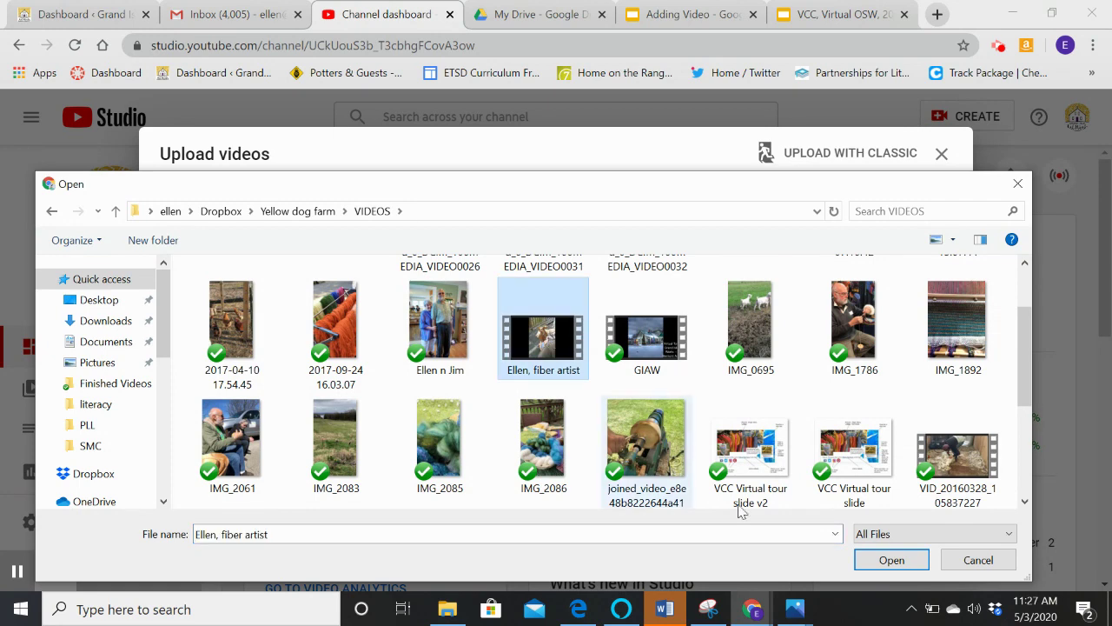
click(876, 562)
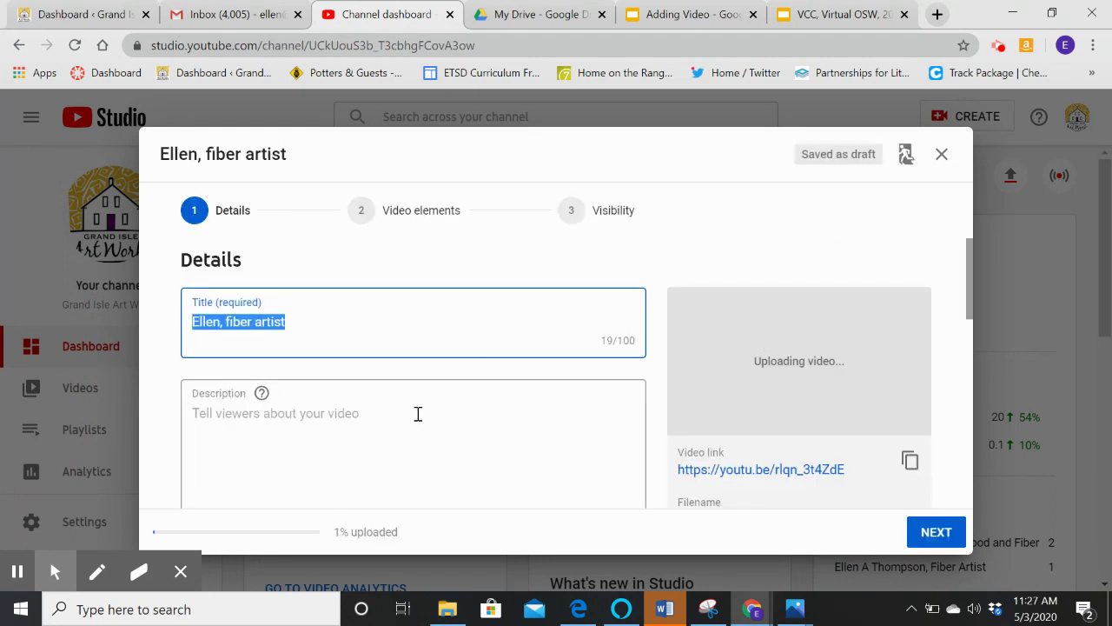
click(971, 318)
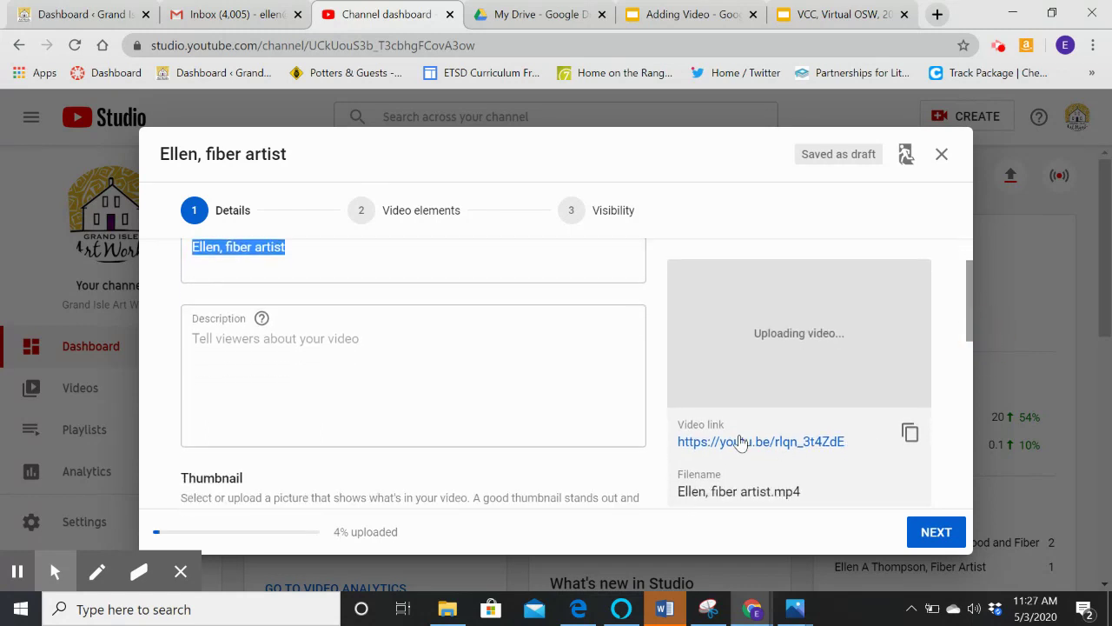
click(861, 445)
click(851, 443)
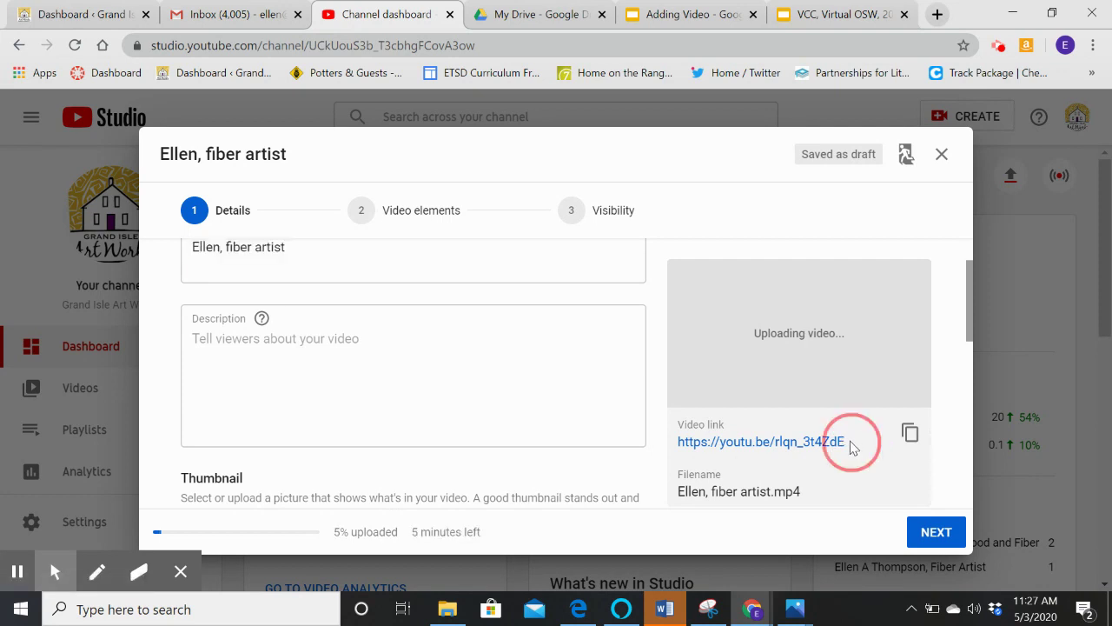
drag(850, 446, 676, 448)
key(ctrl+c)
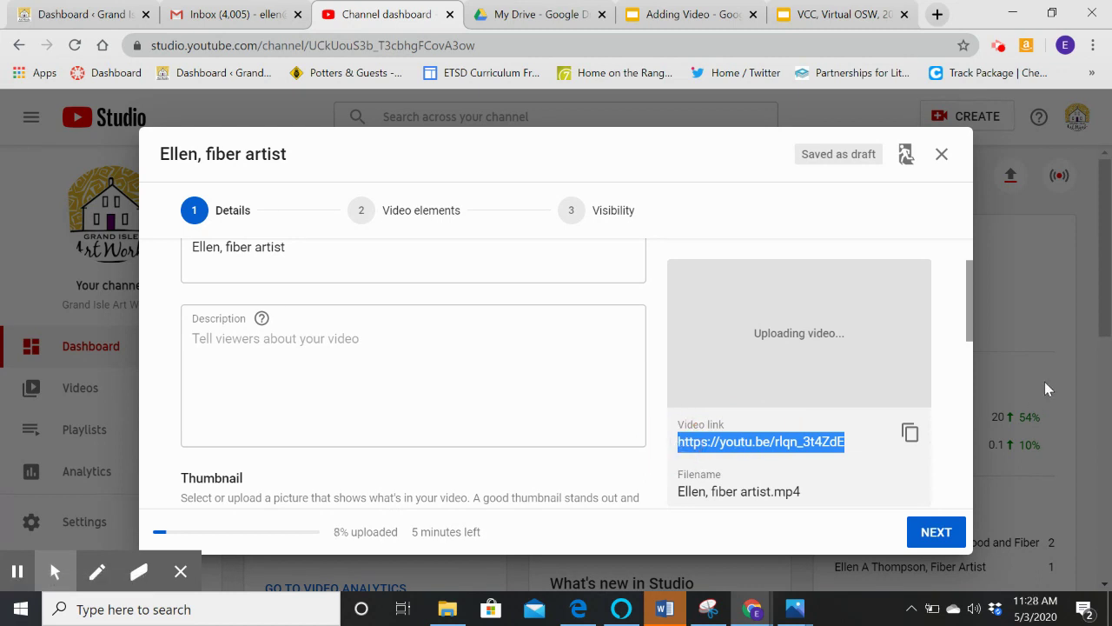
click(837, 24)
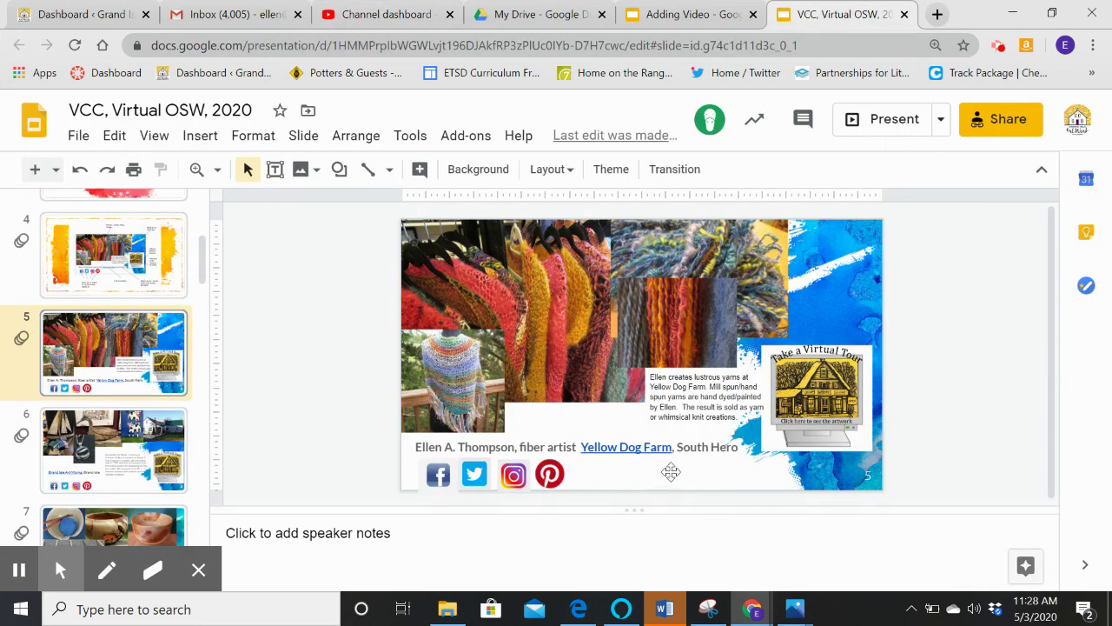
click(739, 475)
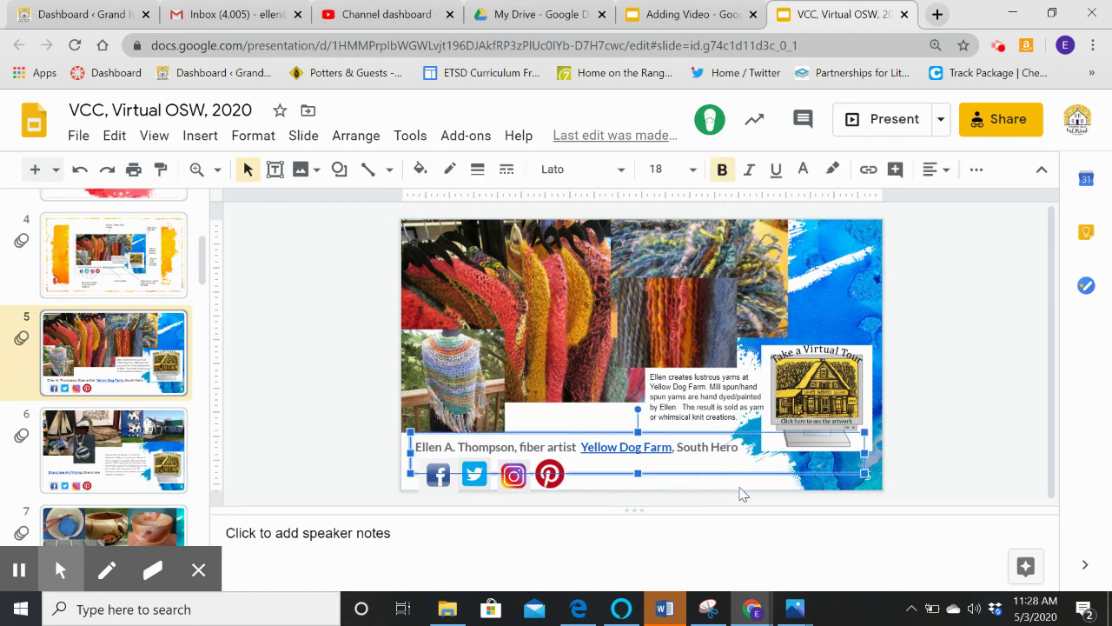
click(760, 260)
click(454, 367)
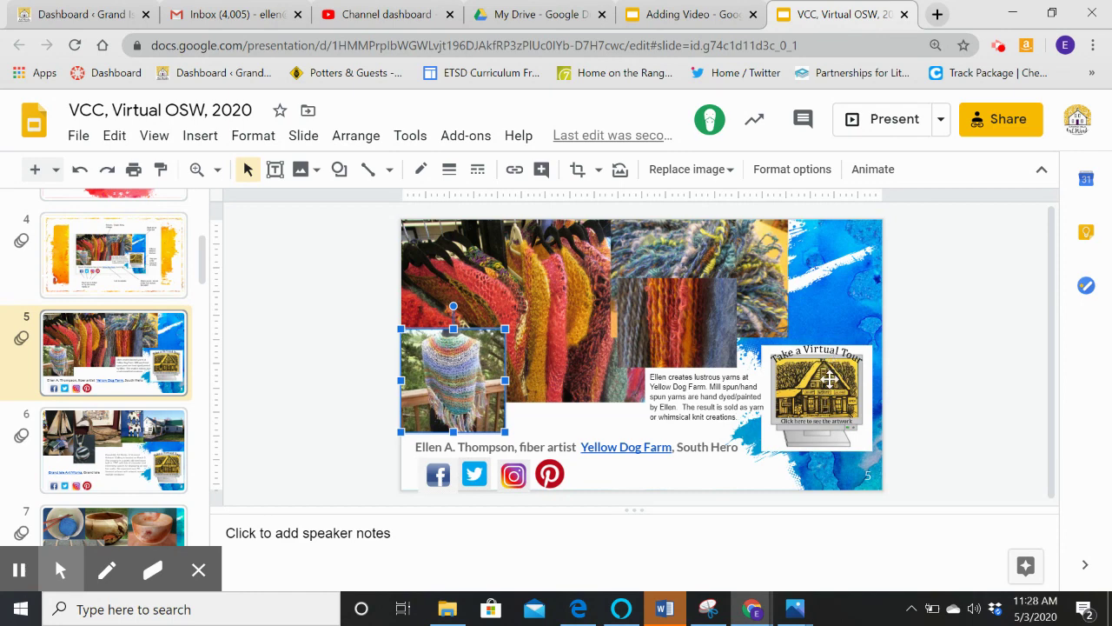
click(516, 171)
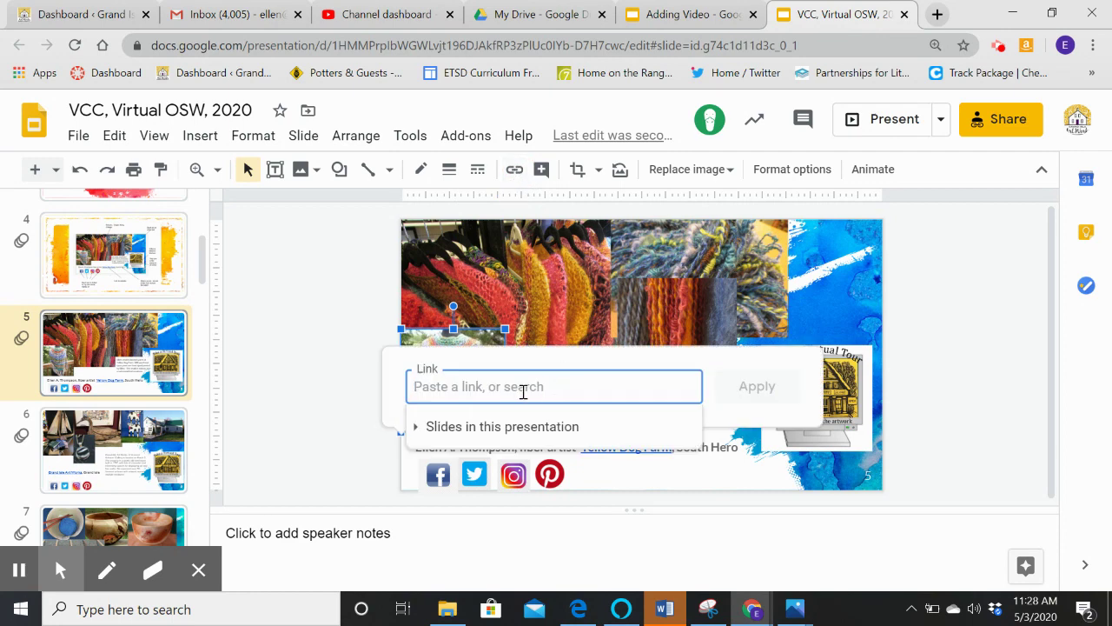
key(Escape)
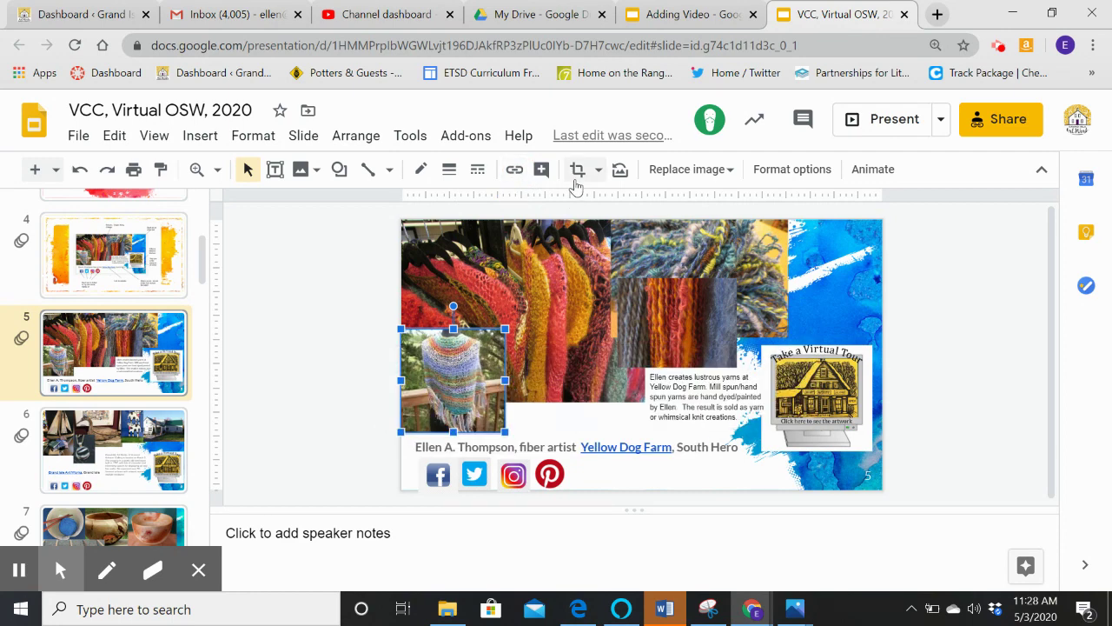
click(514, 172)
click(464, 386)
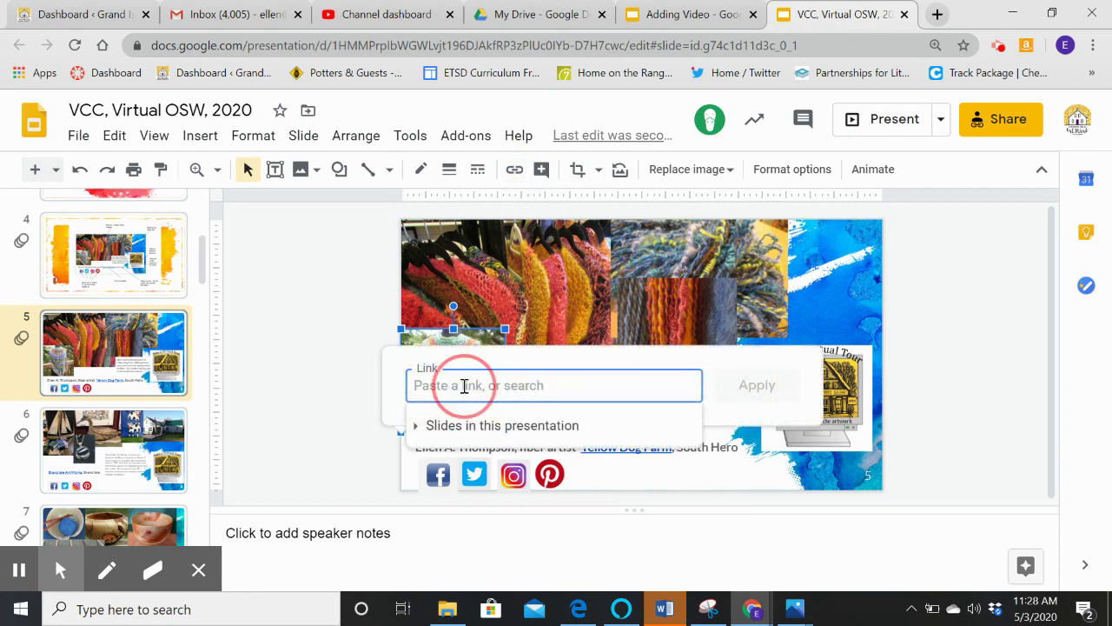
key(ctrl+v)
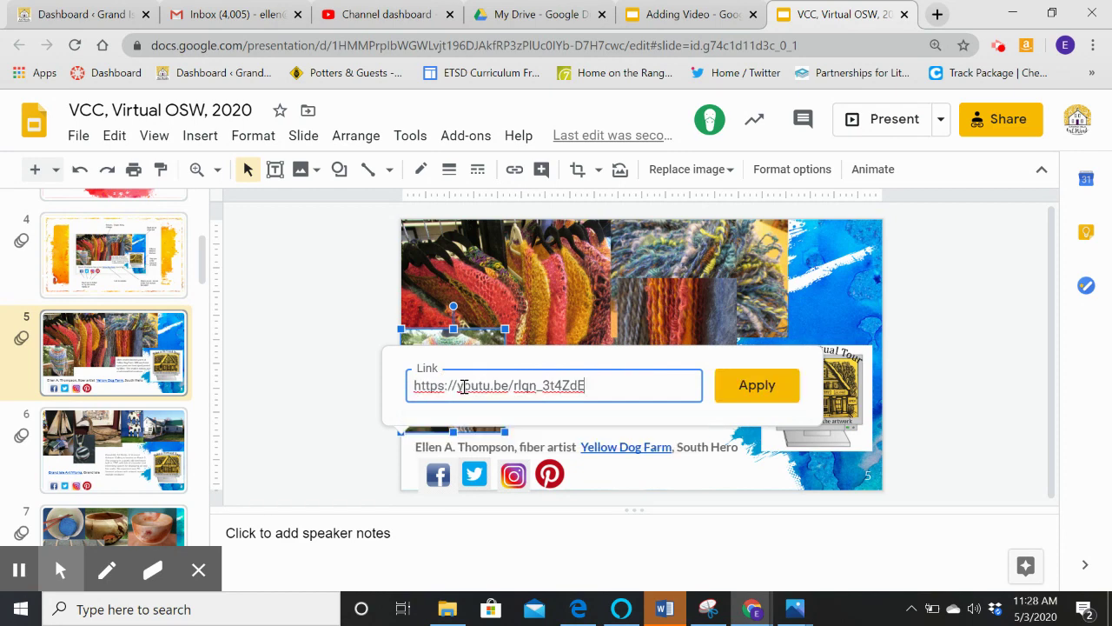
click(729, 385)
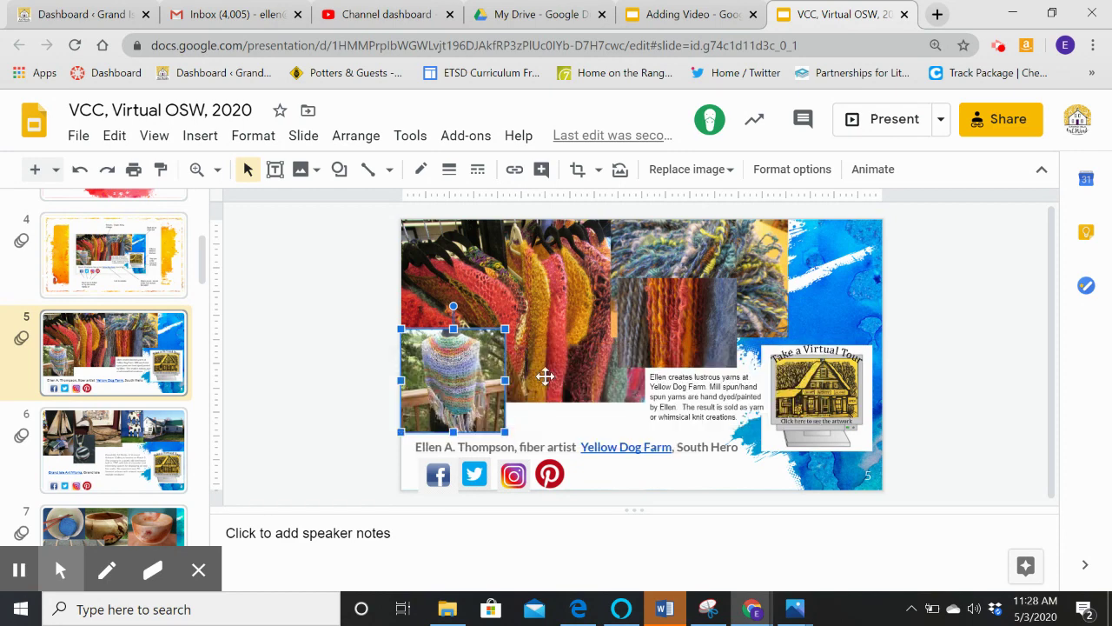
click(457, 370)
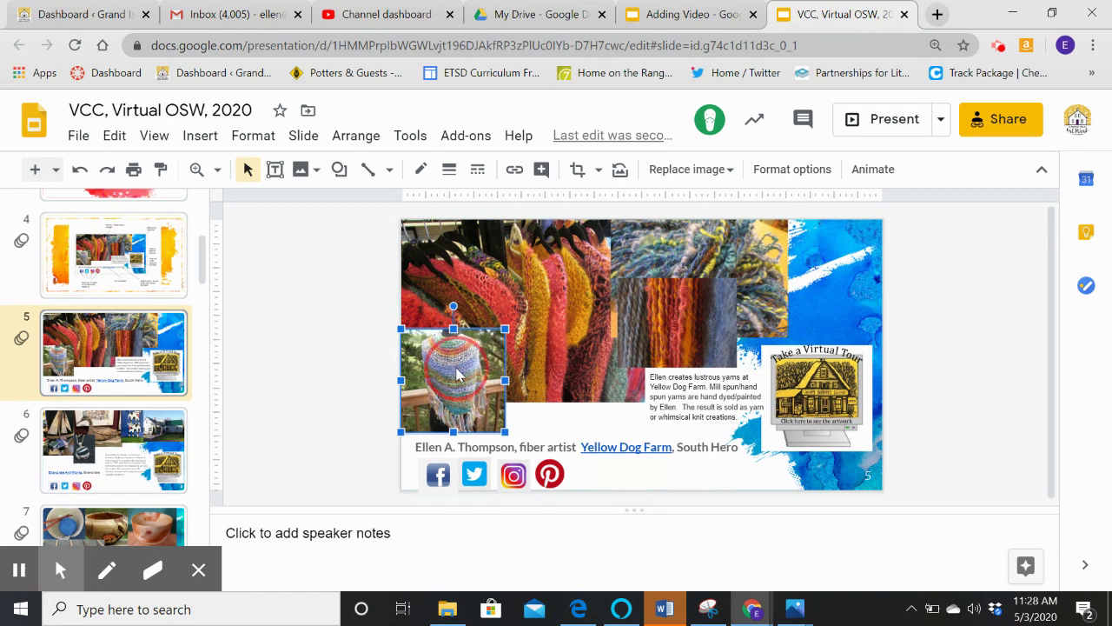
right_click(457, 370)
click(441, 377)
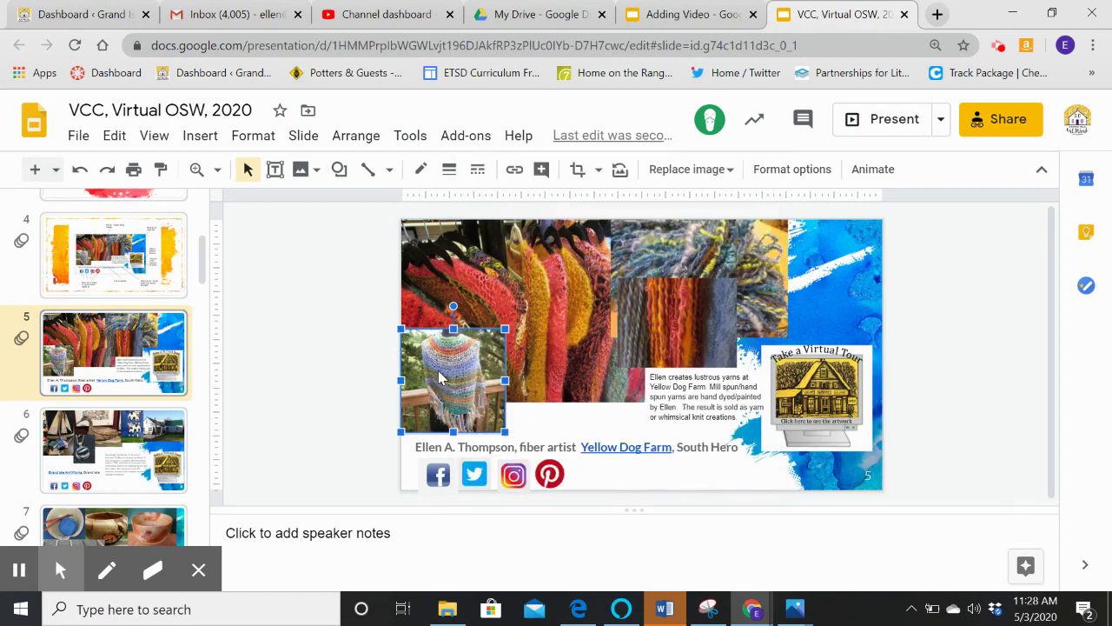
click(514, 172)
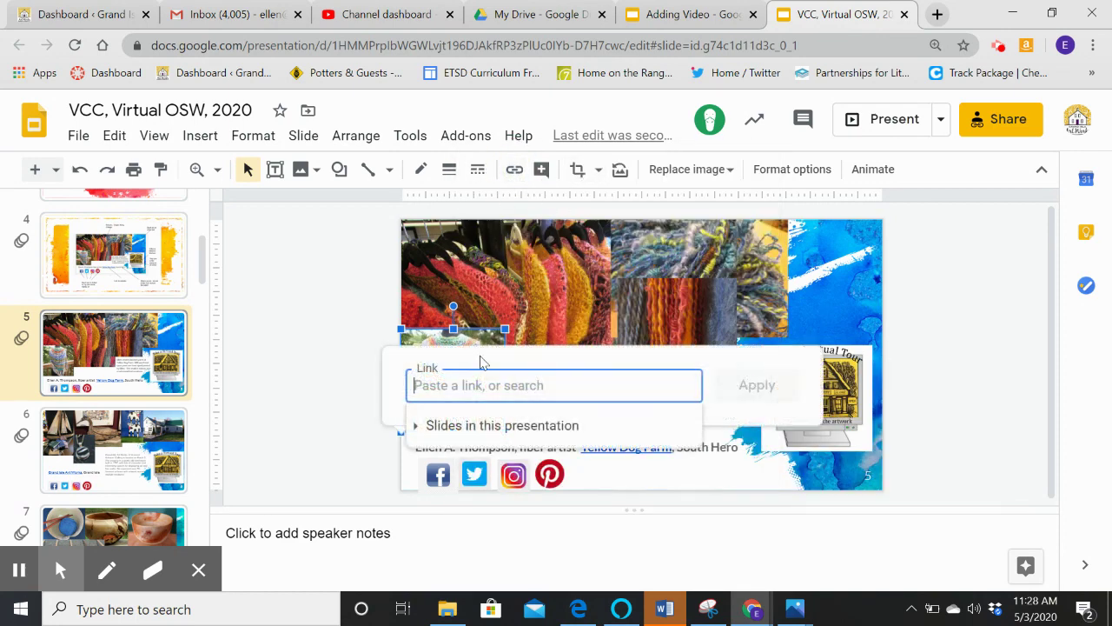
key(ctrl+v)
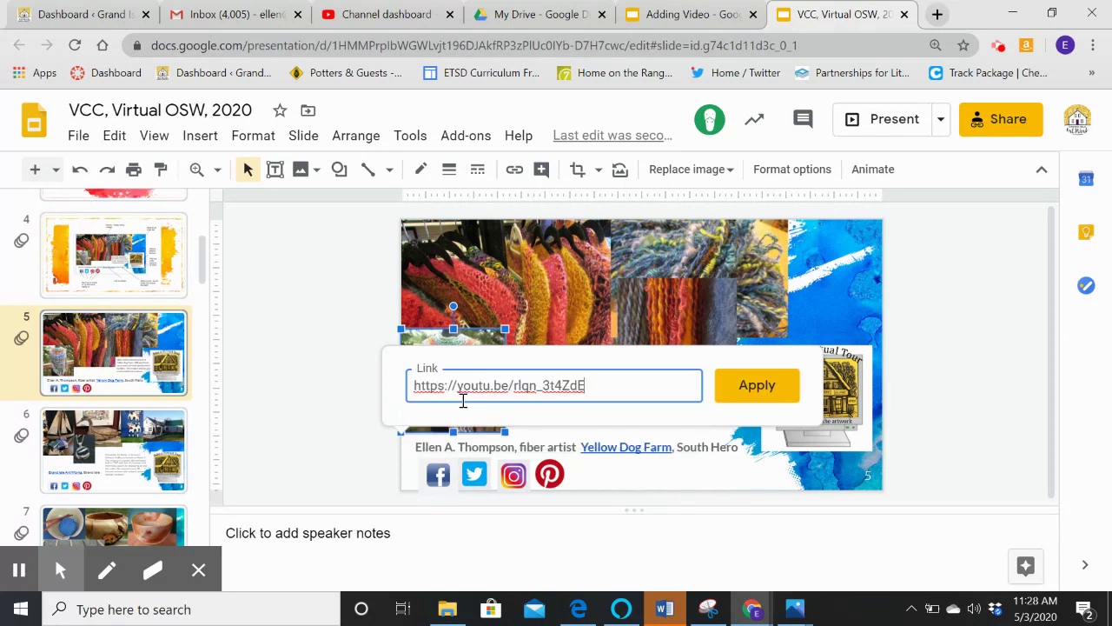
click(754, 376)
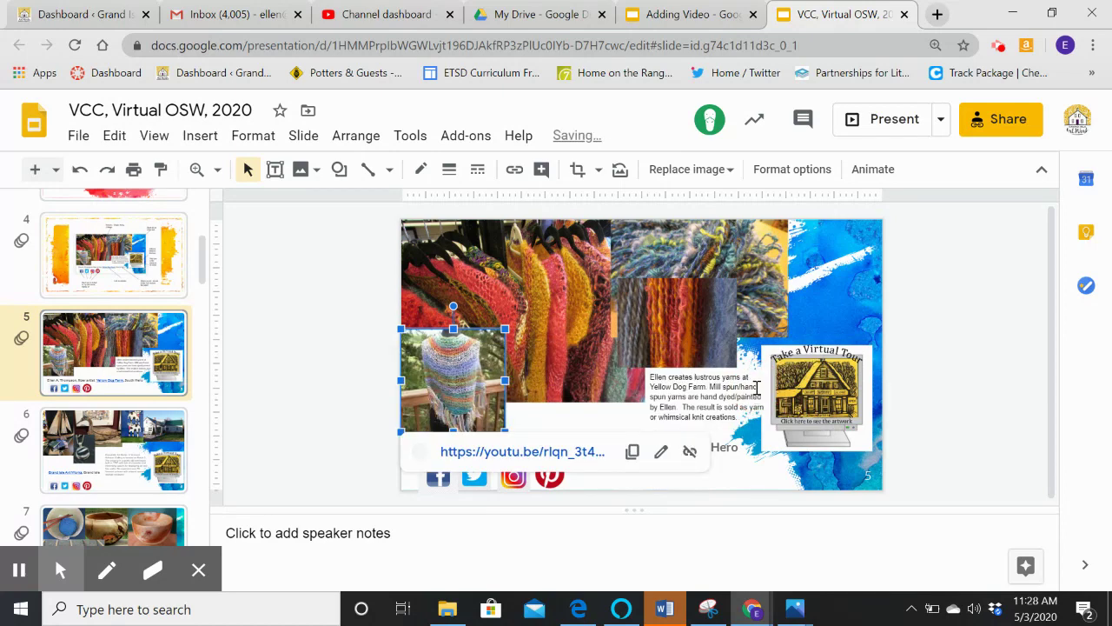
click(939, 339)
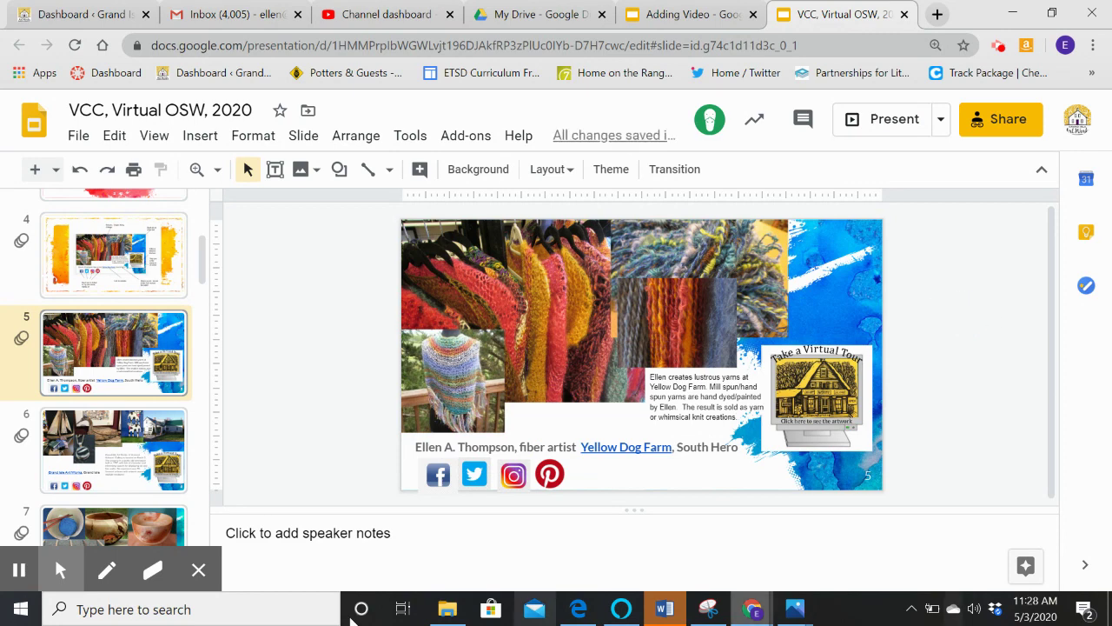
click(467, 385)
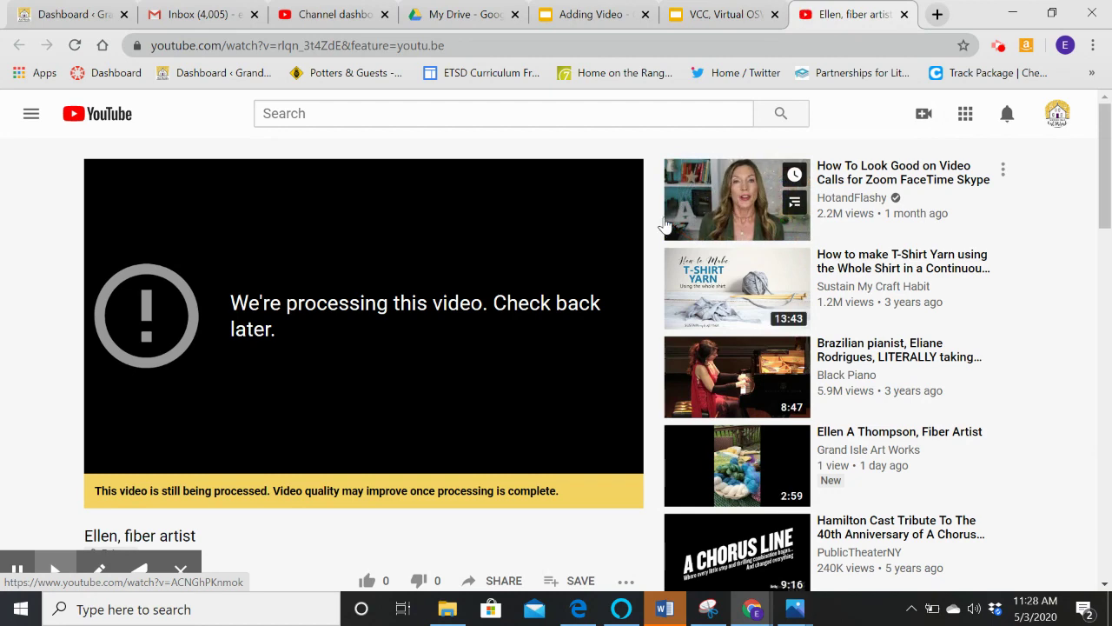
click(903, 14)
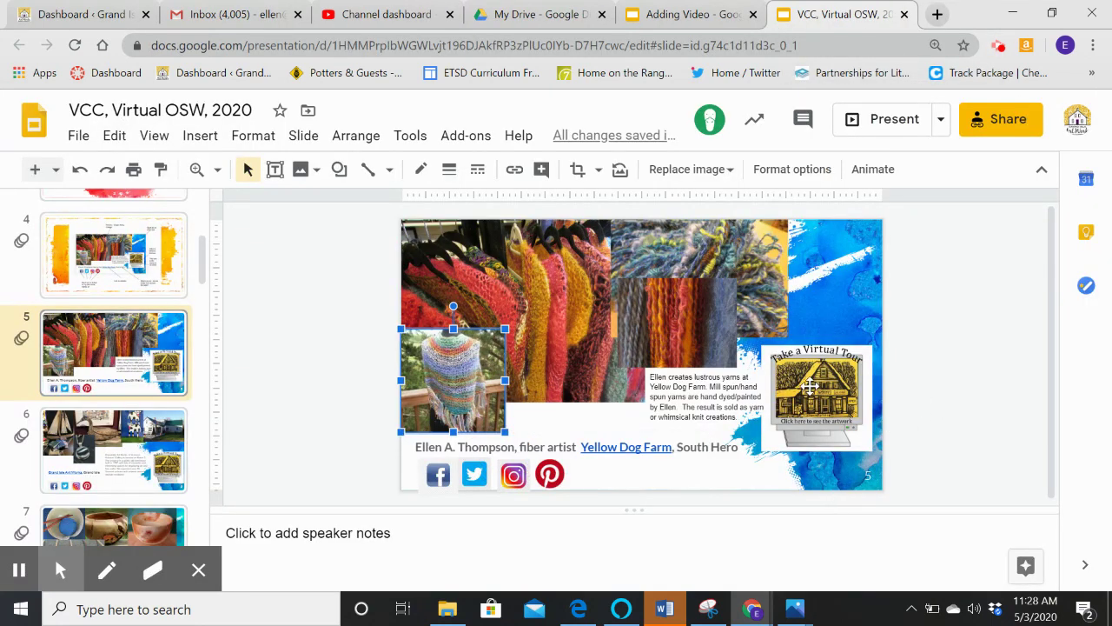
click(836, 405)
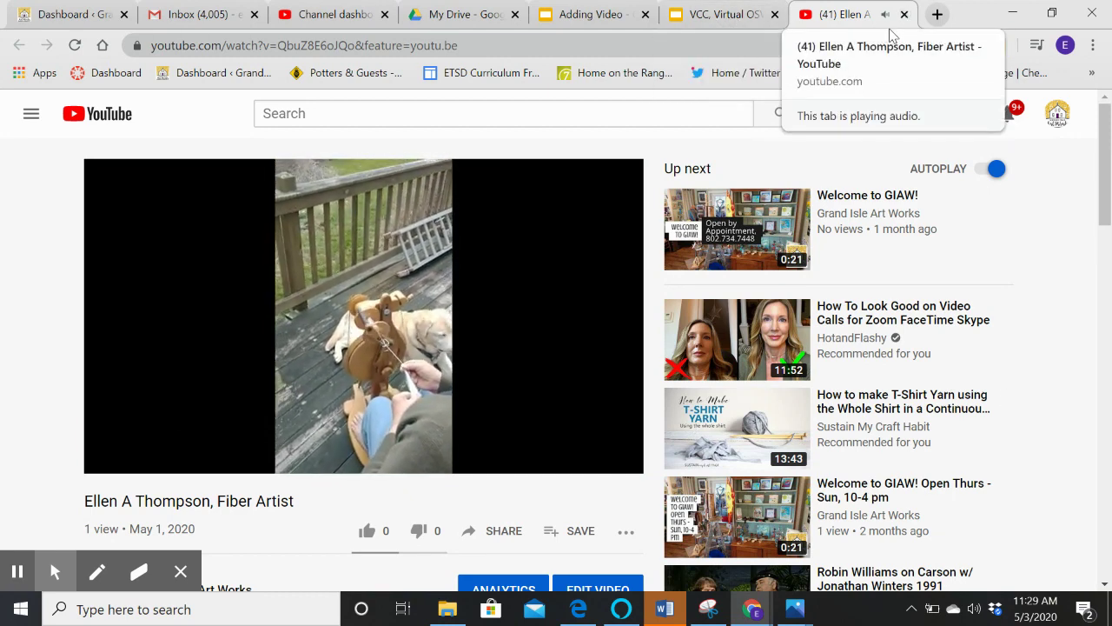
click(905, 15)
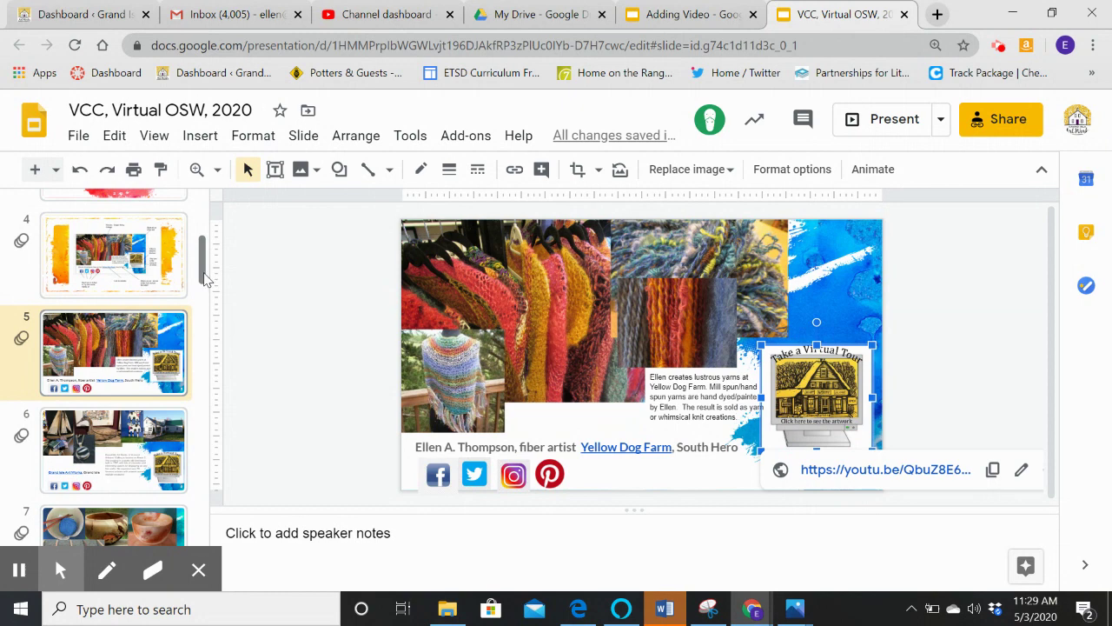
- Review the Take a Virtual Tour image links on slides 6 and 7
drag(205, 277, 170, 341)
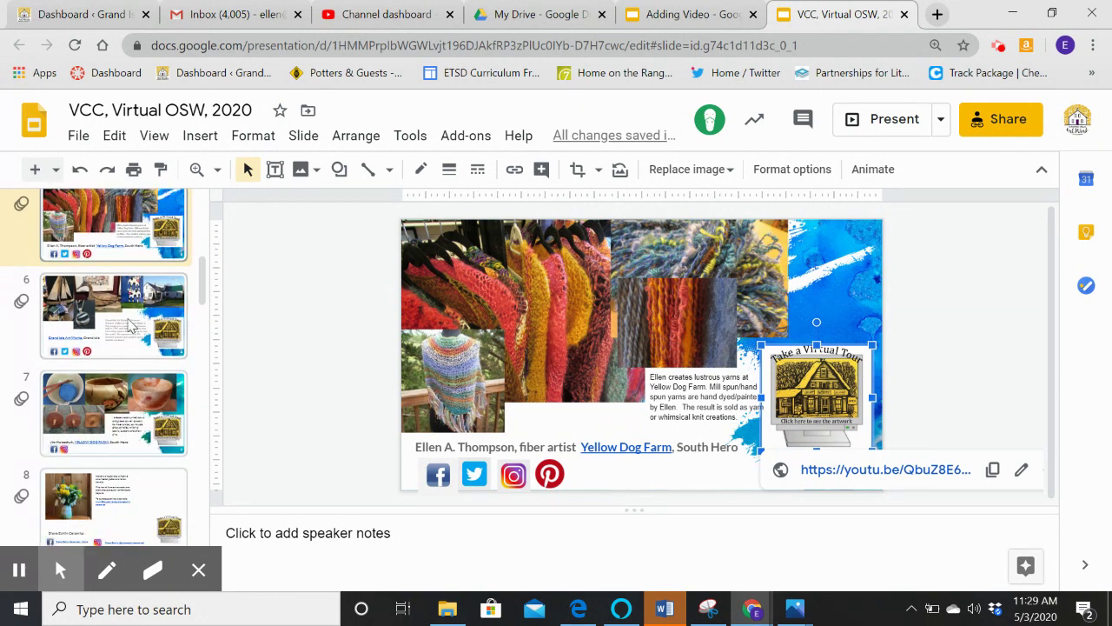
click(129, 324)
click(171, 337)
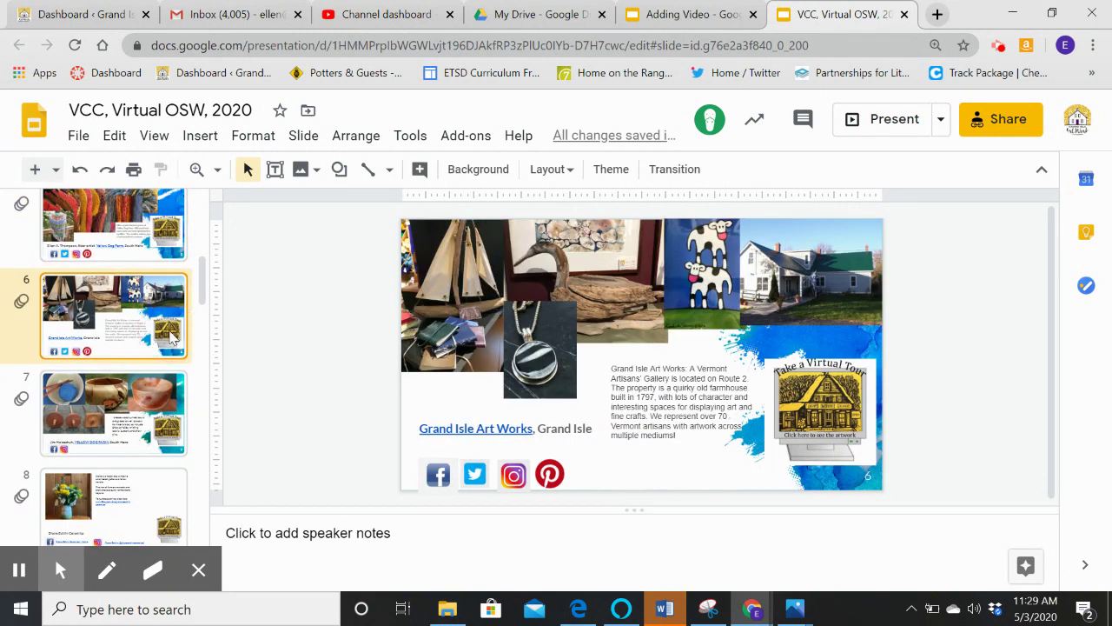
click(830, 402)
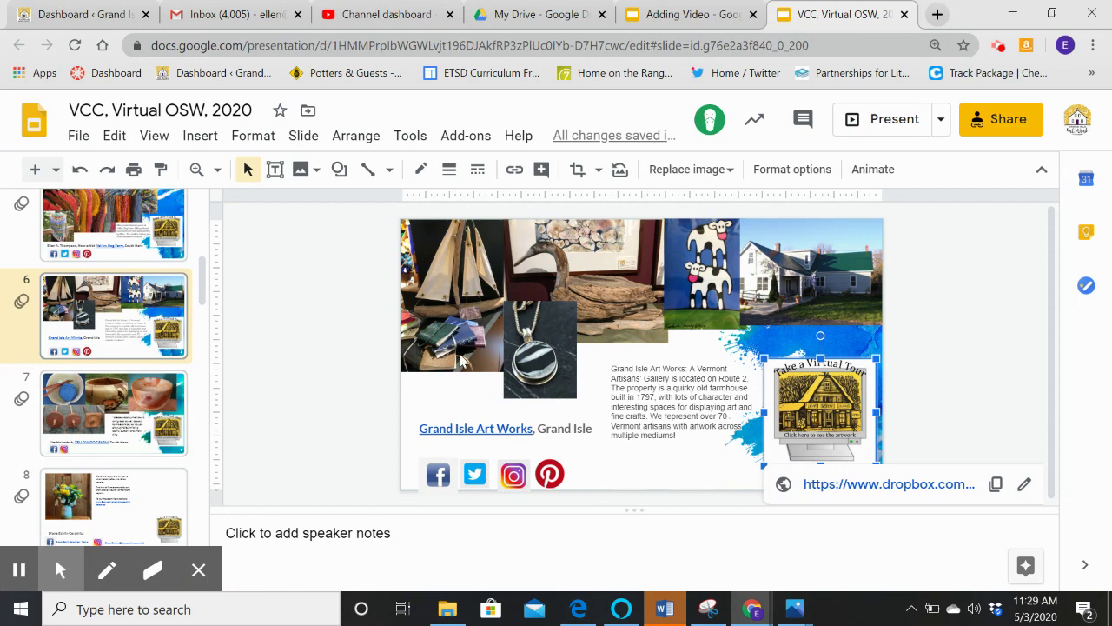
click(124, 410)
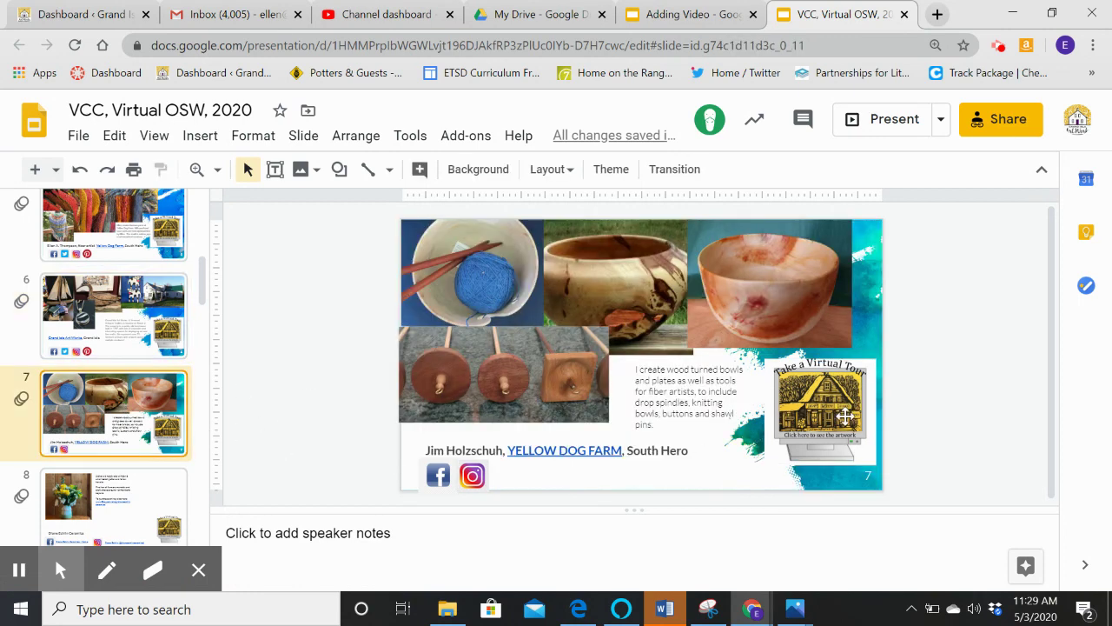
click(845, 418)
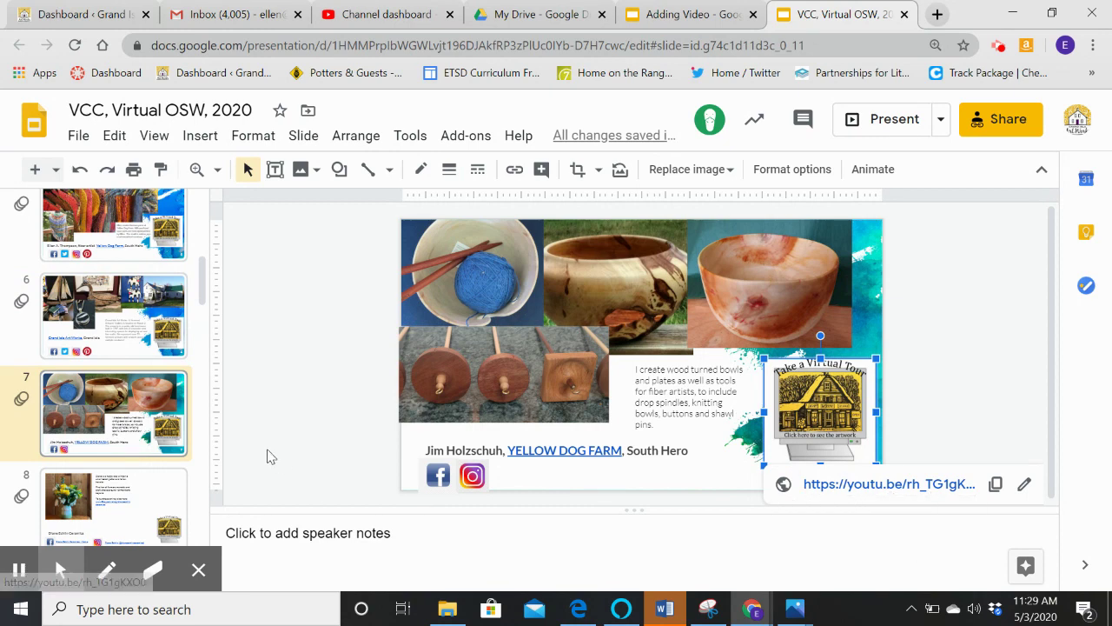
- Go to slide 11 and inspect its Take a Virtual Tour image
drag(201, 291, 205, 335)
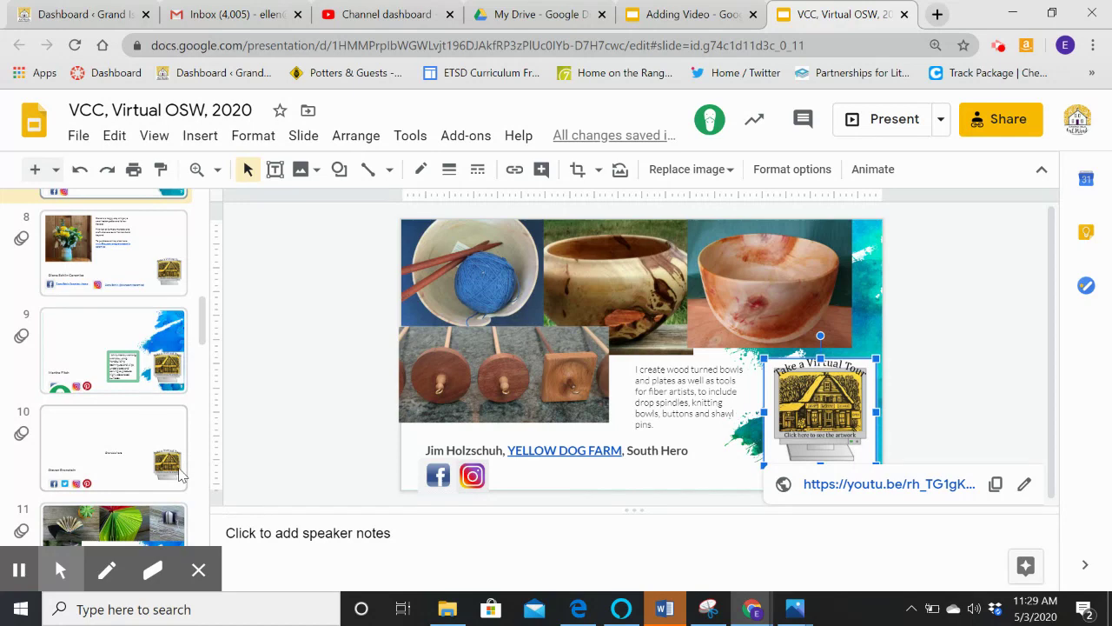
drag(204, 323, 212, 367)
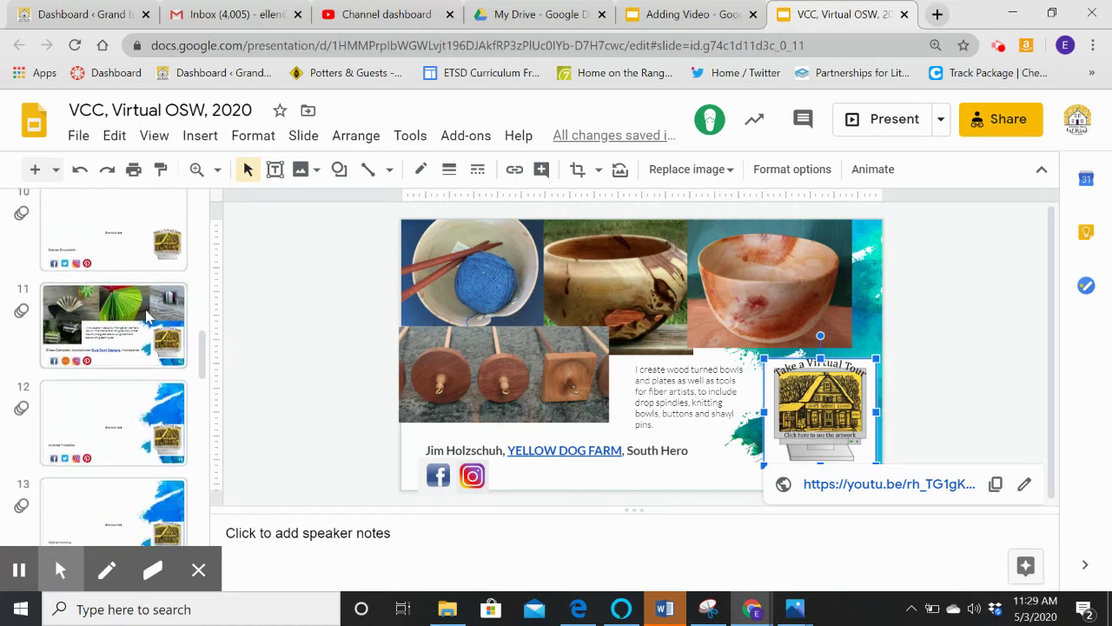
click(148, 317)
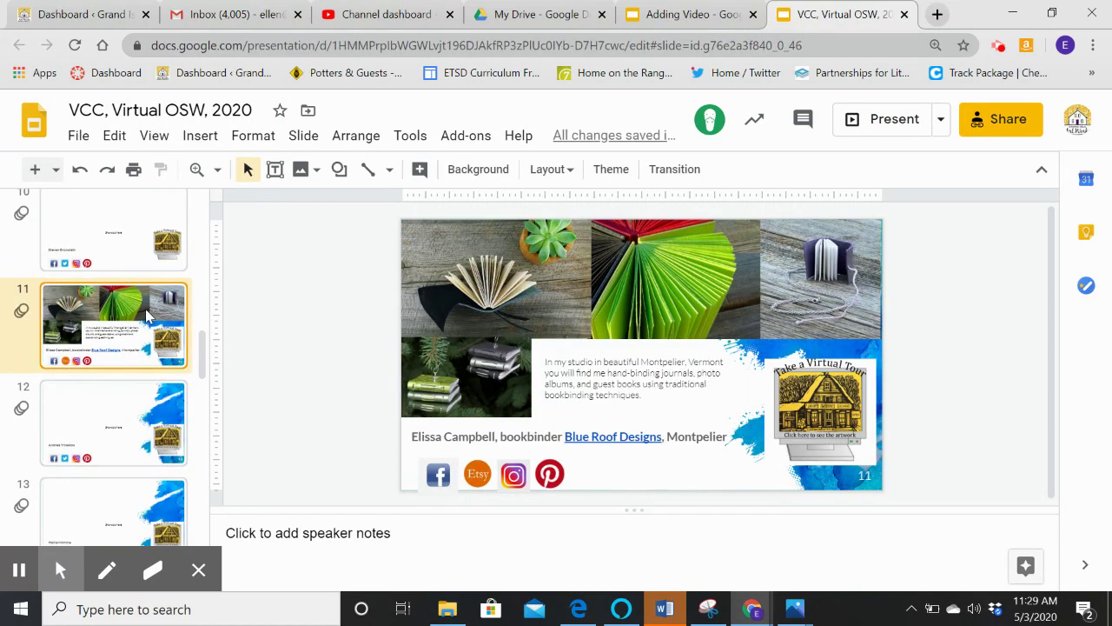
click(832, 406)
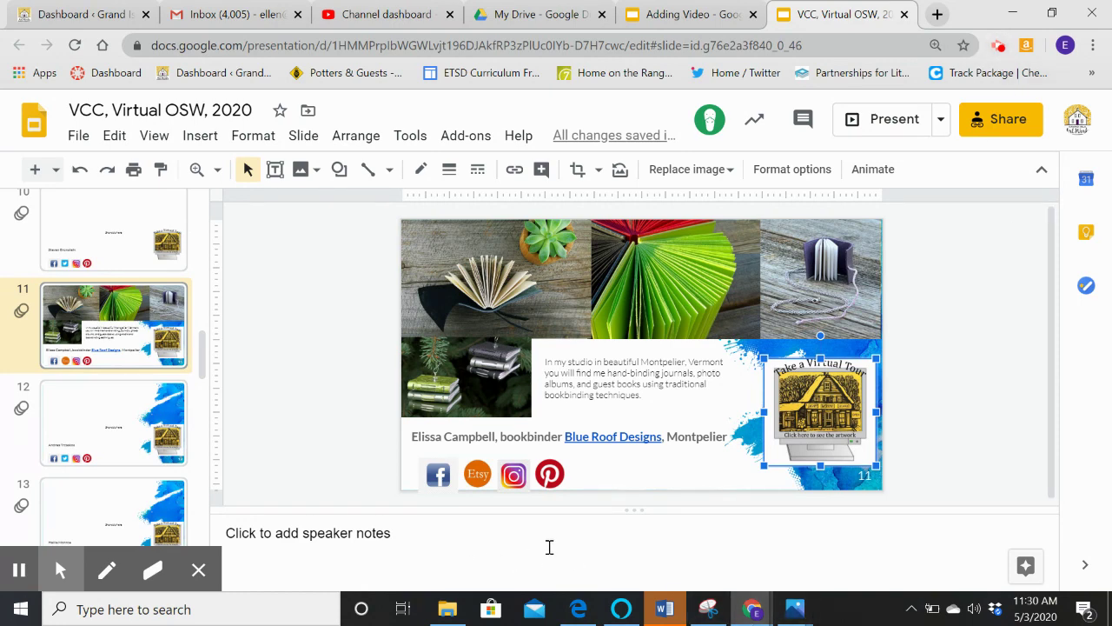
key(Escape)
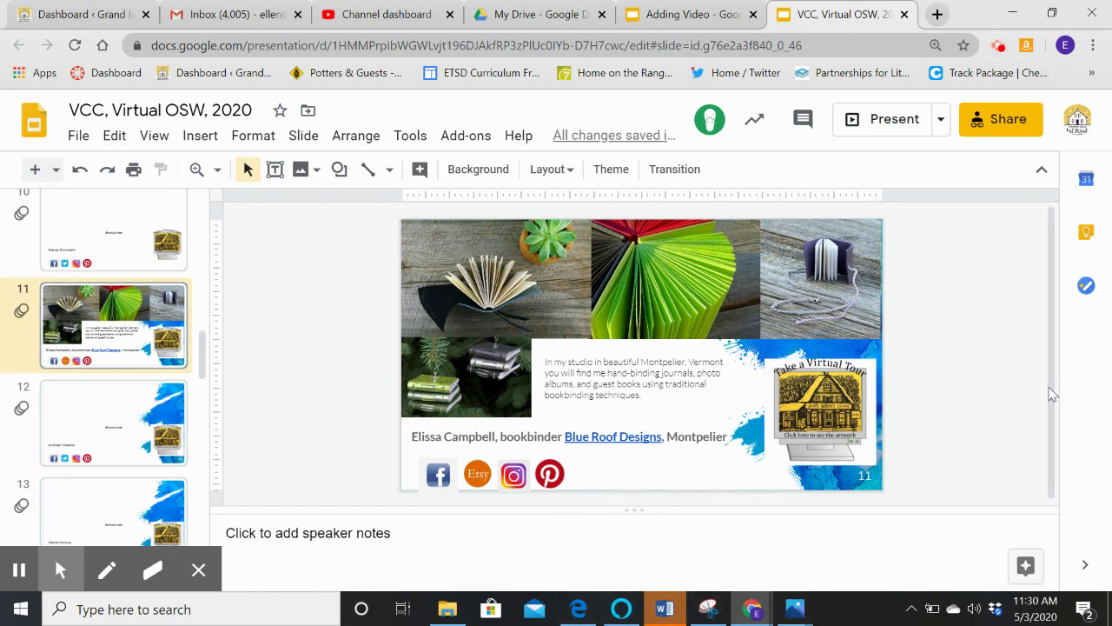